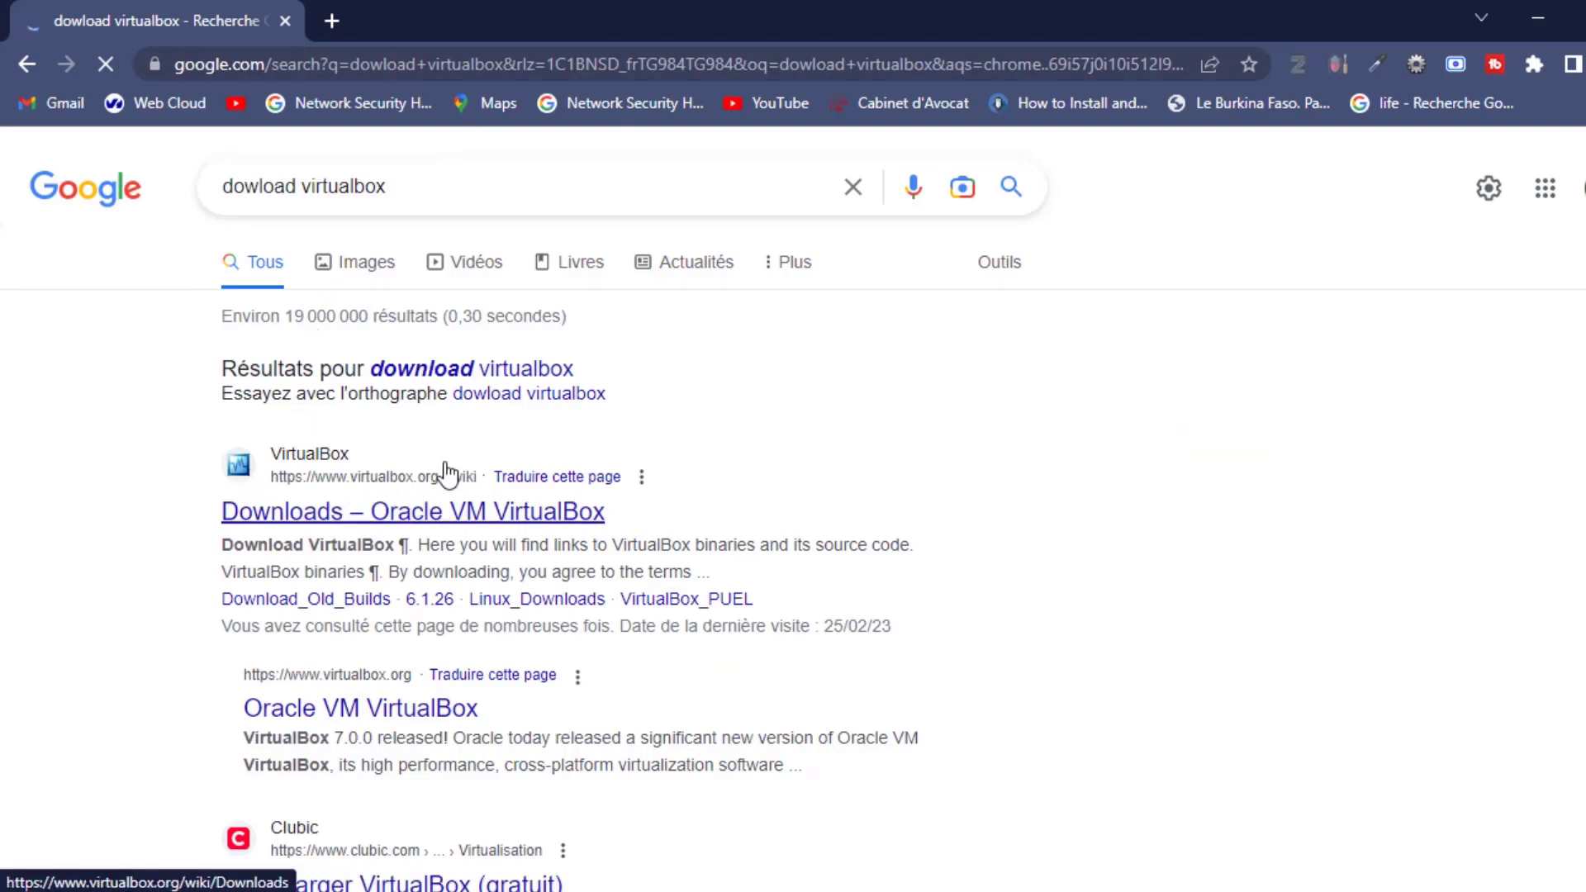
# Step: Open the Oracle VM VirtualBox Downloads page and save the Windows hosts installer VirtualBox-7.0.6-155176-Win.exe to the Téléchargements folder
pyautogui.click(479, 511)
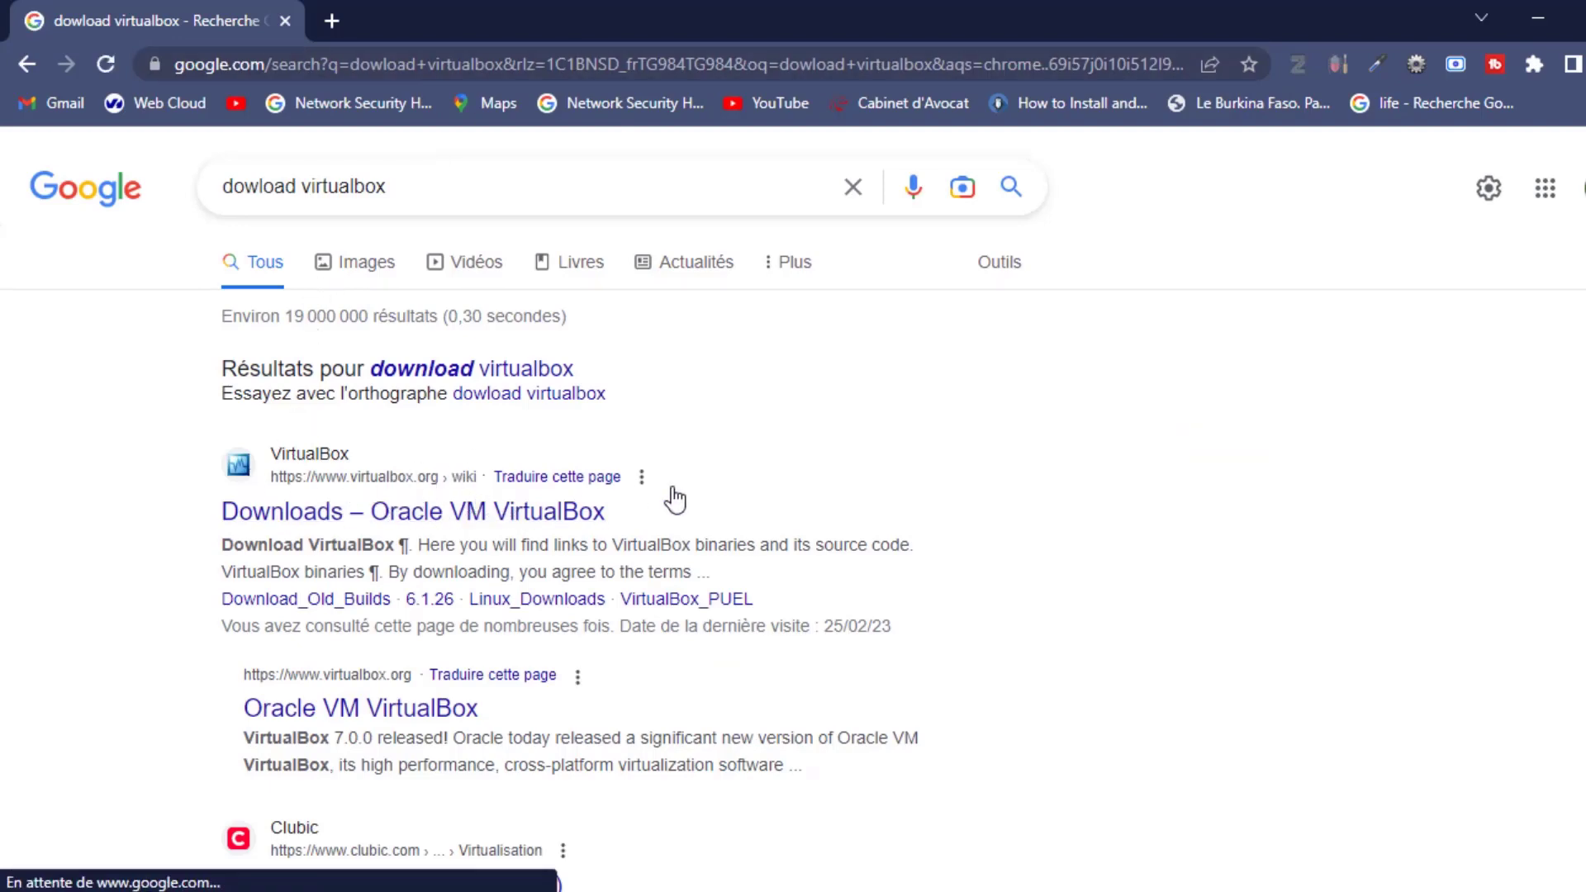
pyautogui.click(388, 516)
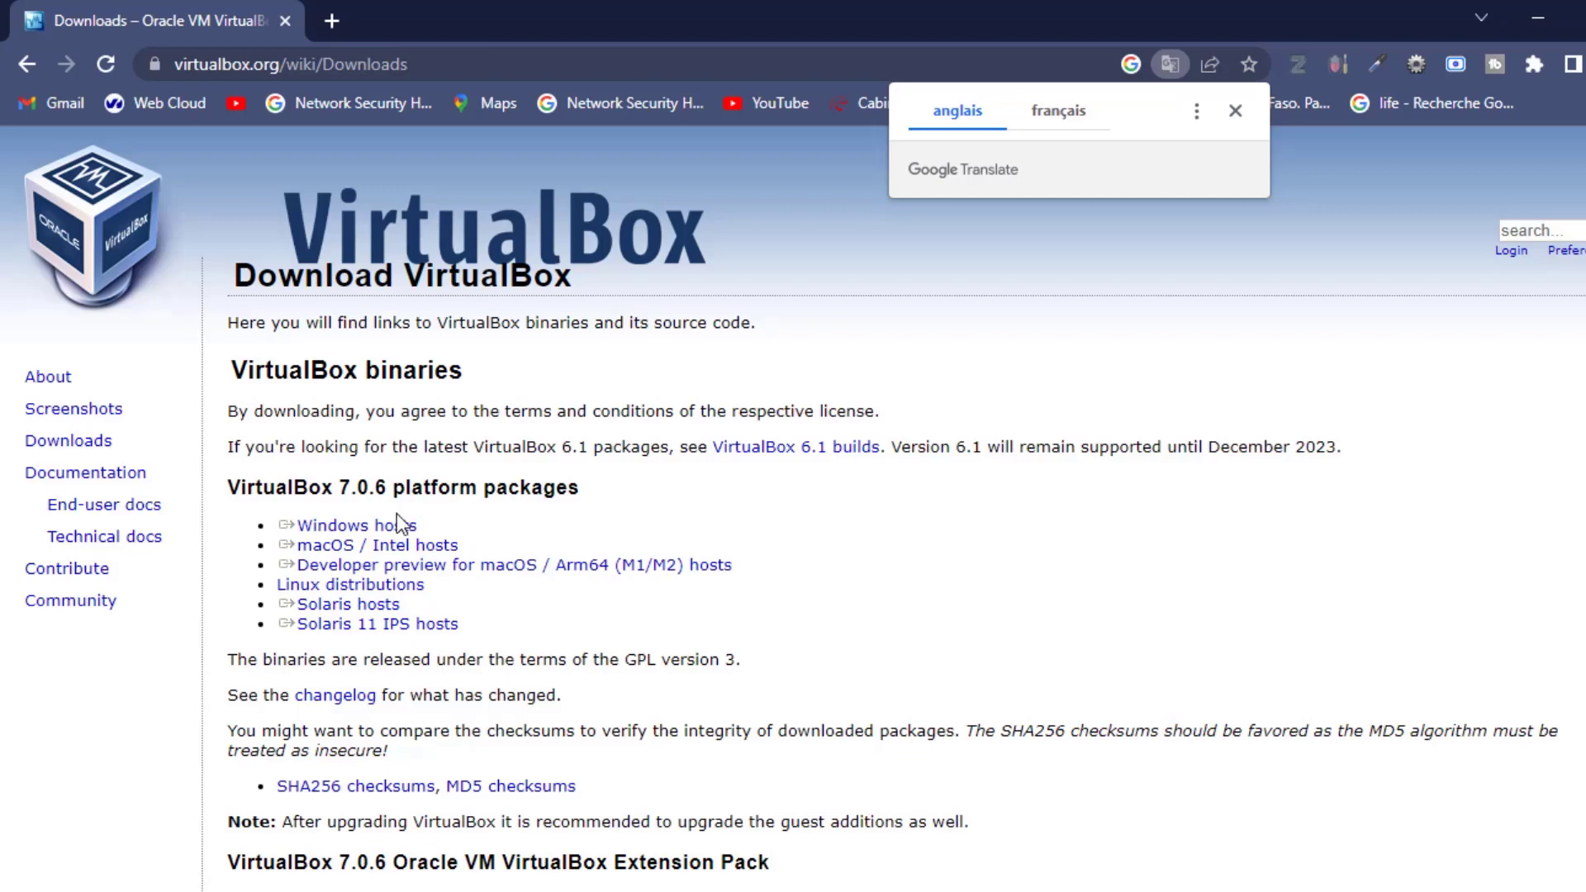
pyautogui.moveTo(397, 514)
pyautogui.mouseDown()
pyautogui.moveTo(373, 534)
pyautogui.moveTo(427, 524)
pyautogui.moveTo(405, 535)
pyautogui.mouseUp()
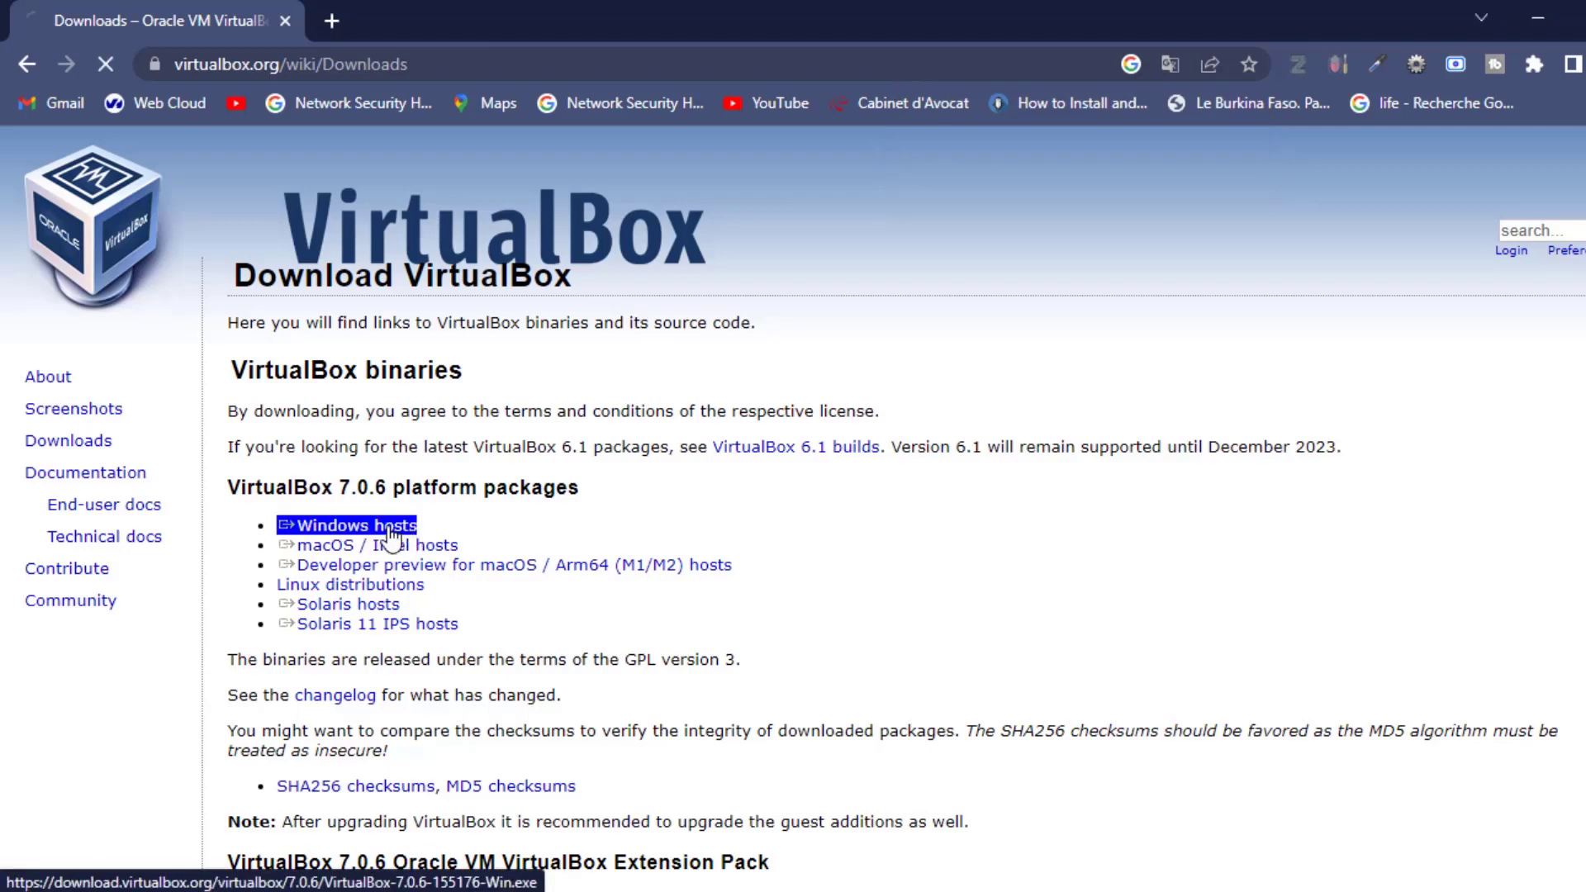
pyautogui.click(391, 537)
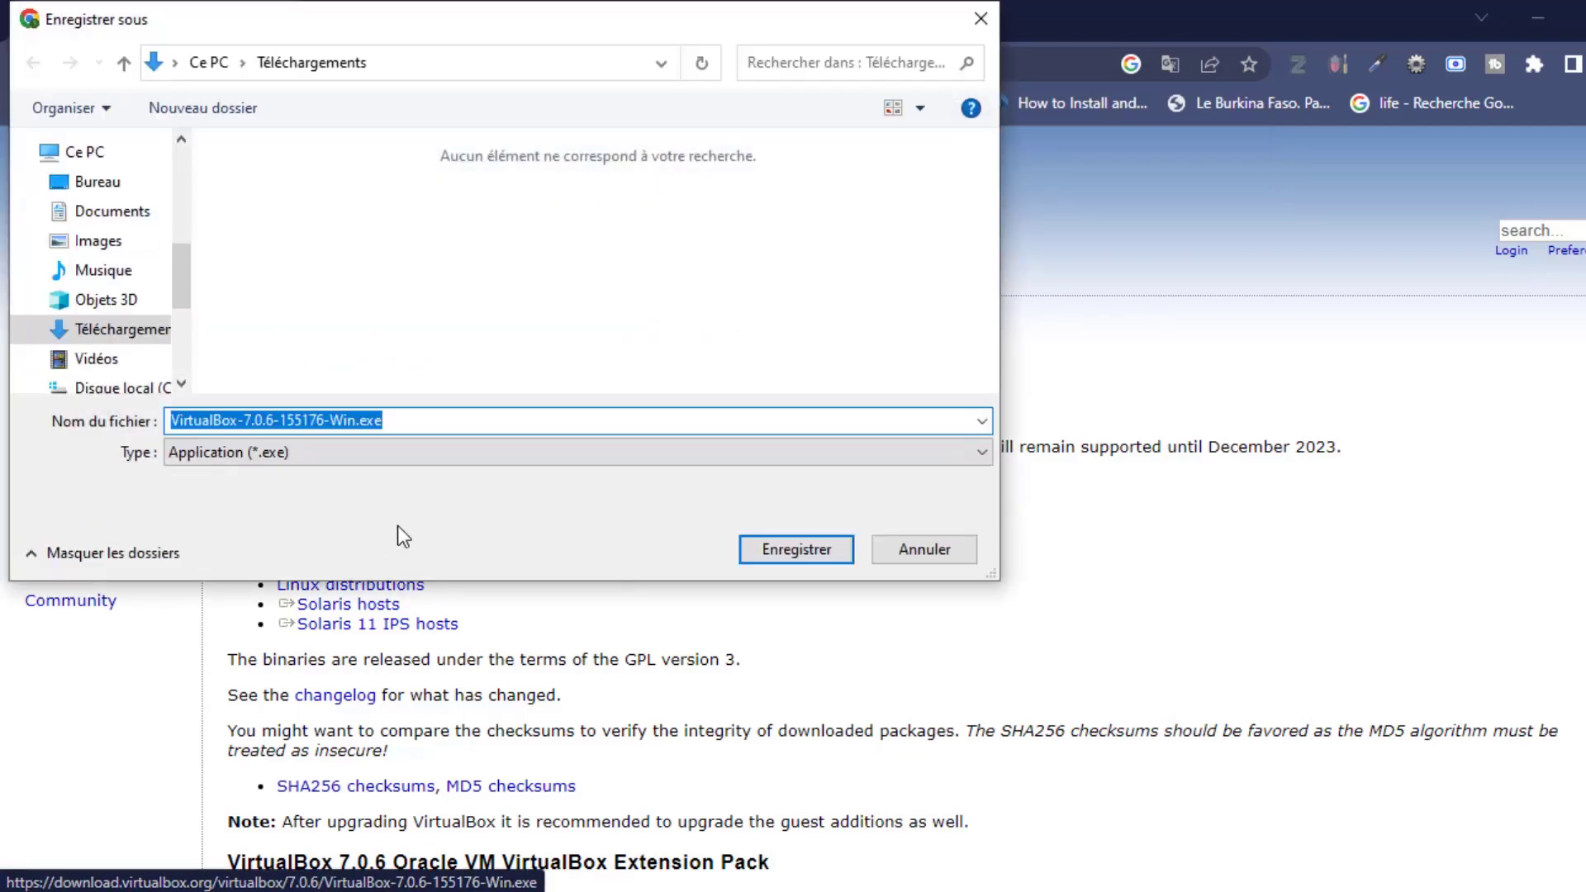
pyautogui.click(829, 550)
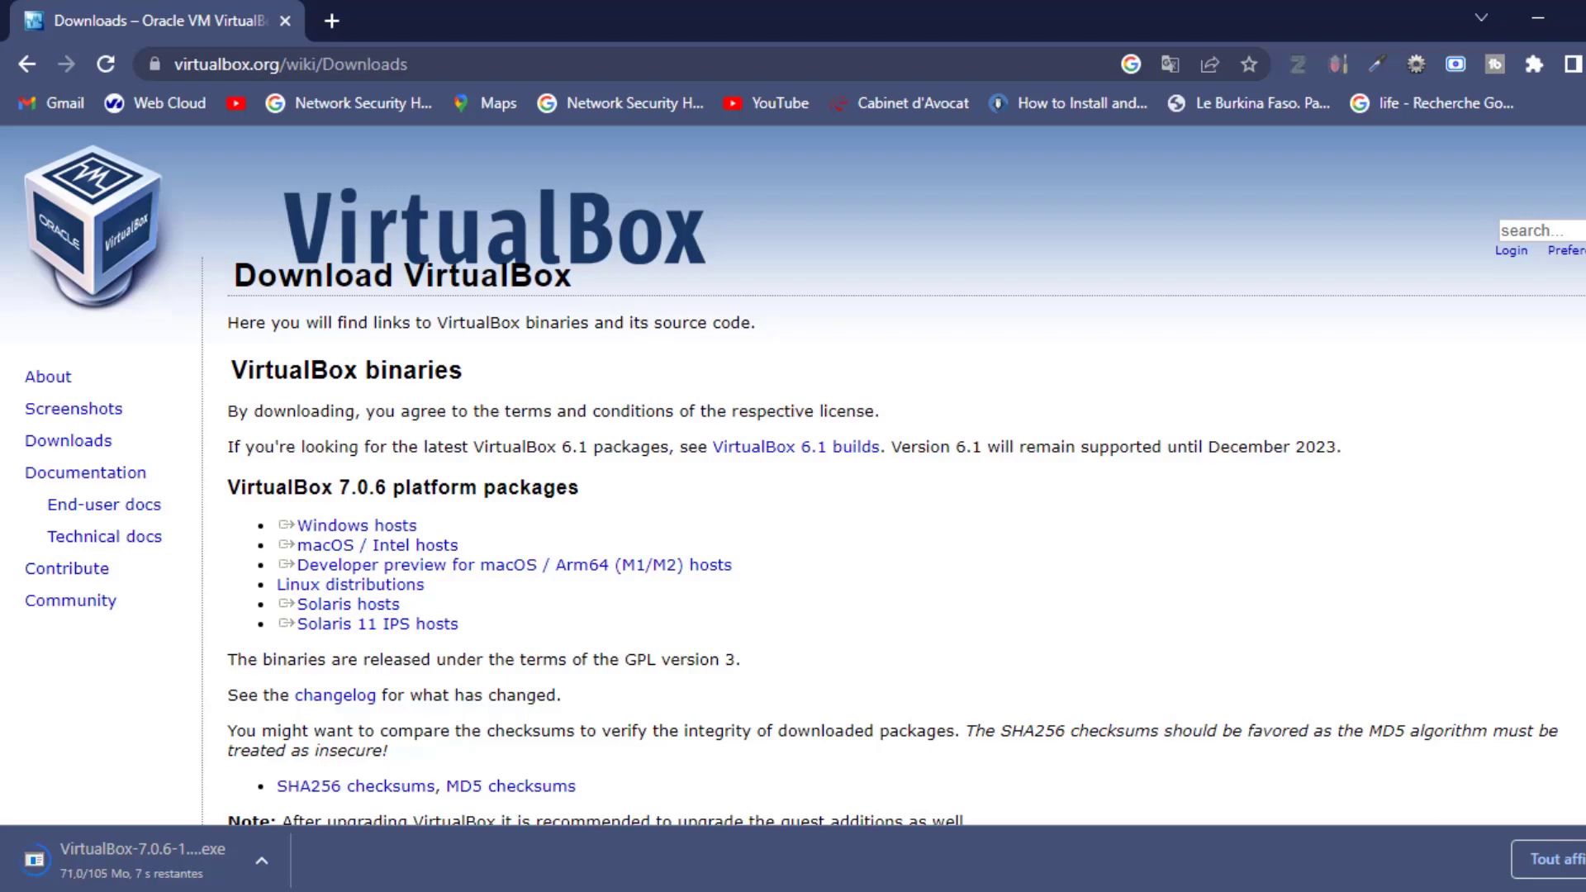
# Step: Download the VirtualBox 7.0.6 Extension Pack for all supported platforms to the Téléchargements folder
pyautogui.scroll(-3, 794, 476)
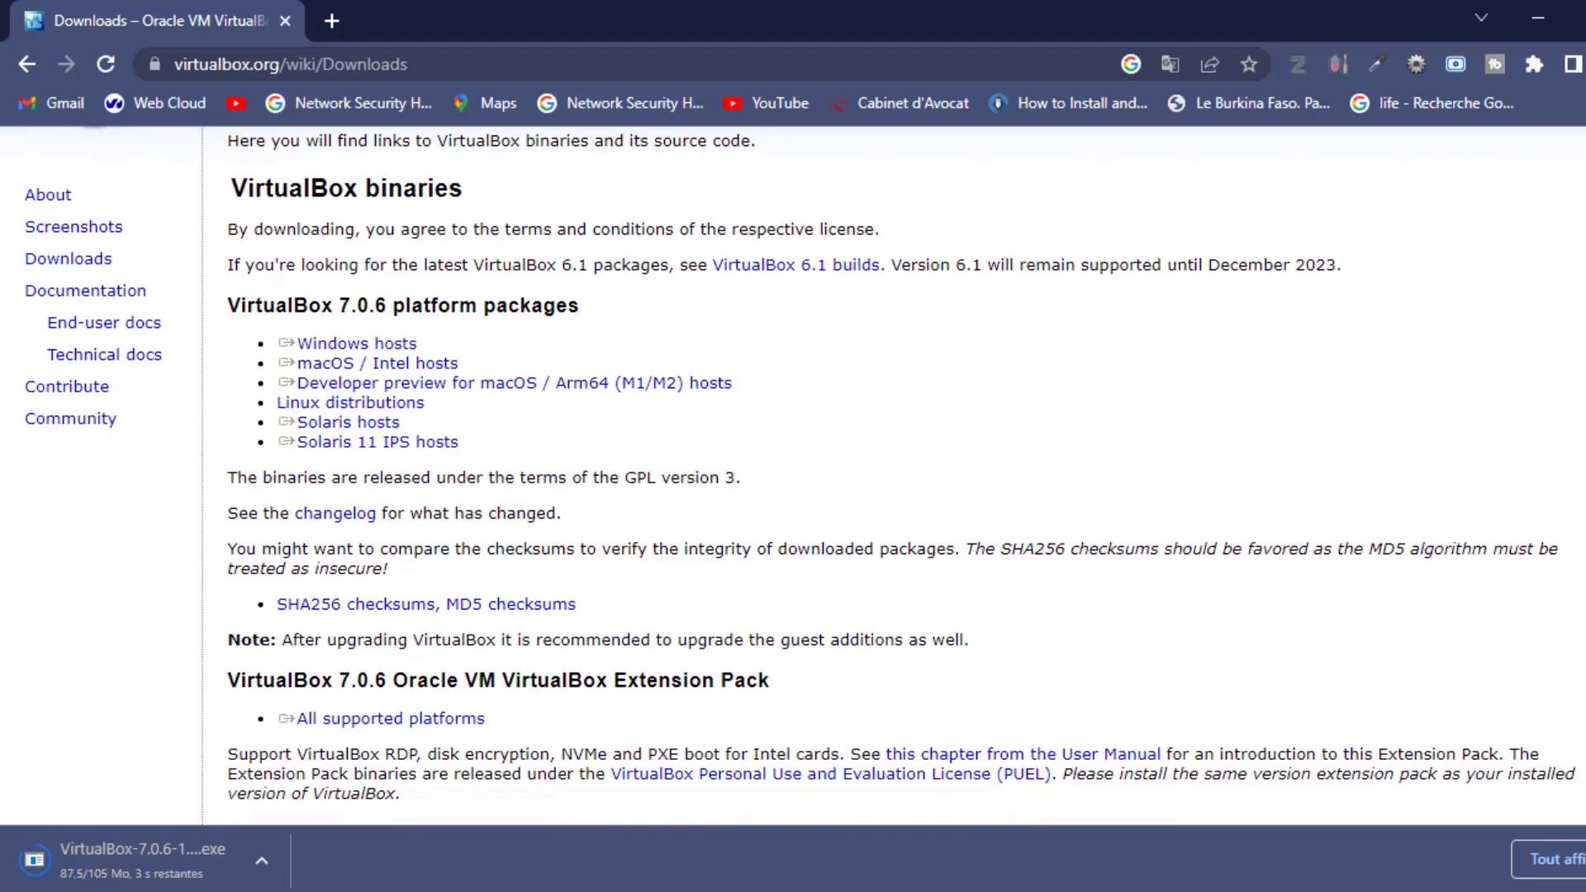
pyautogui.scroll(-1, 793, 476)
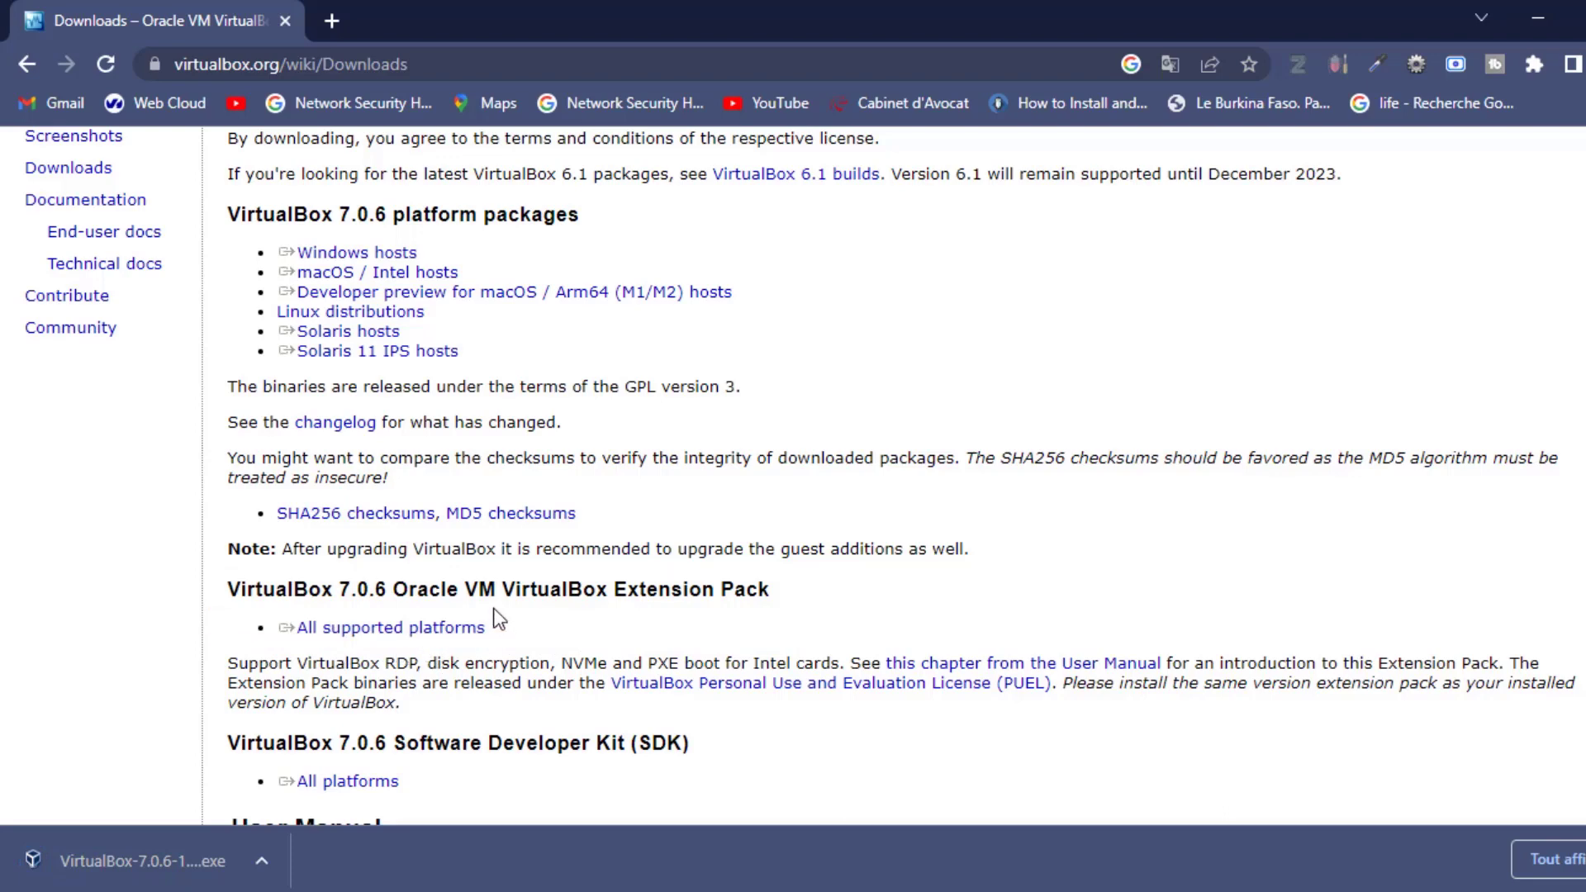
pyautogui.click(425, 631)
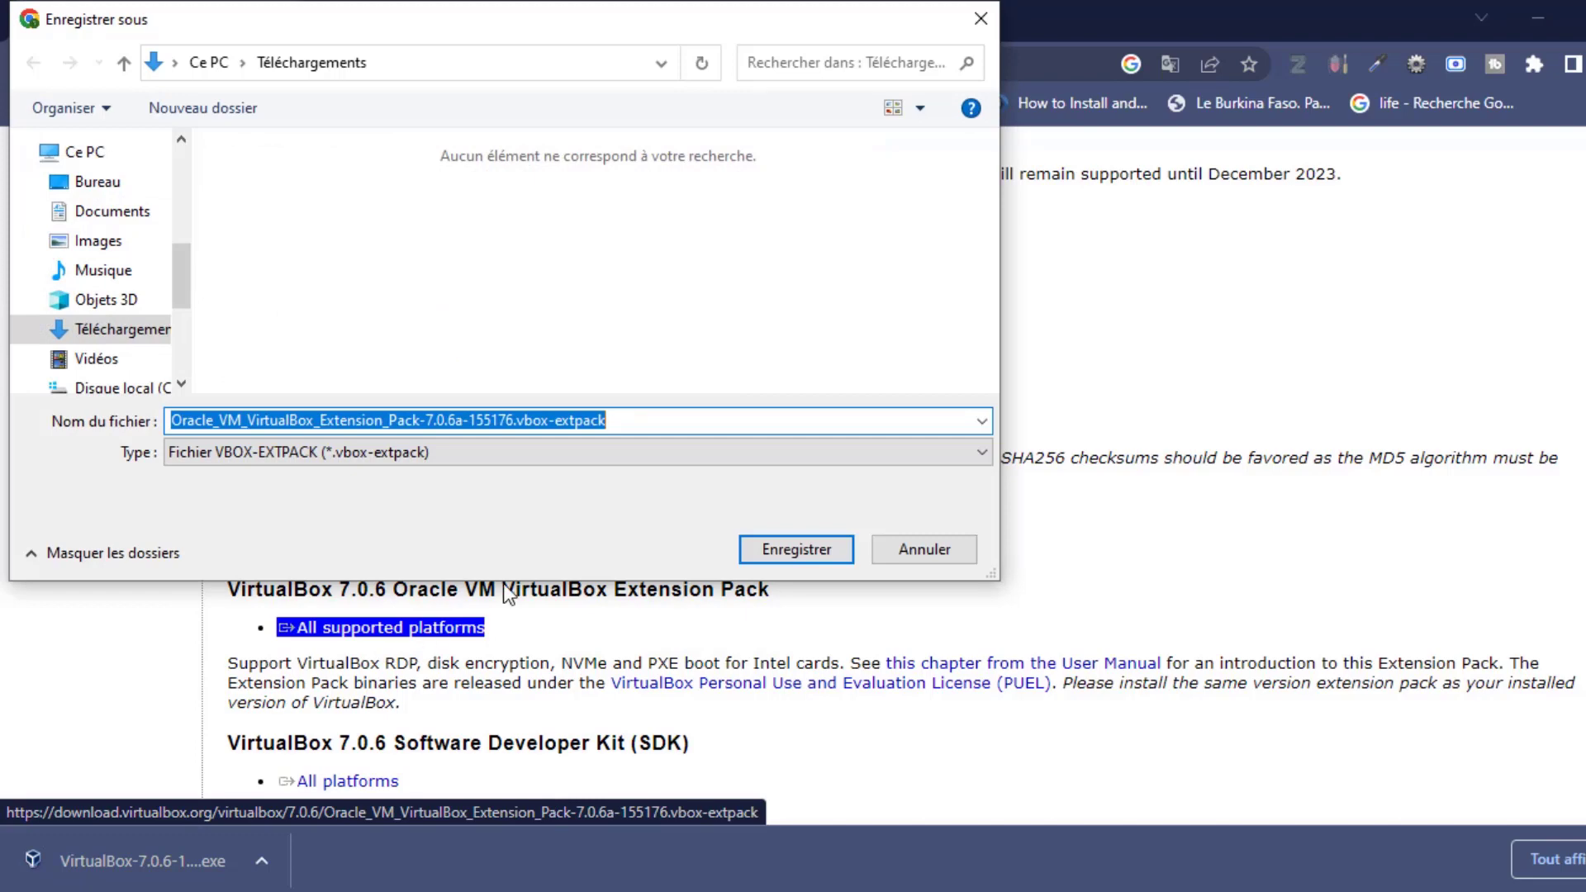
pyautogui.click(802, 547)
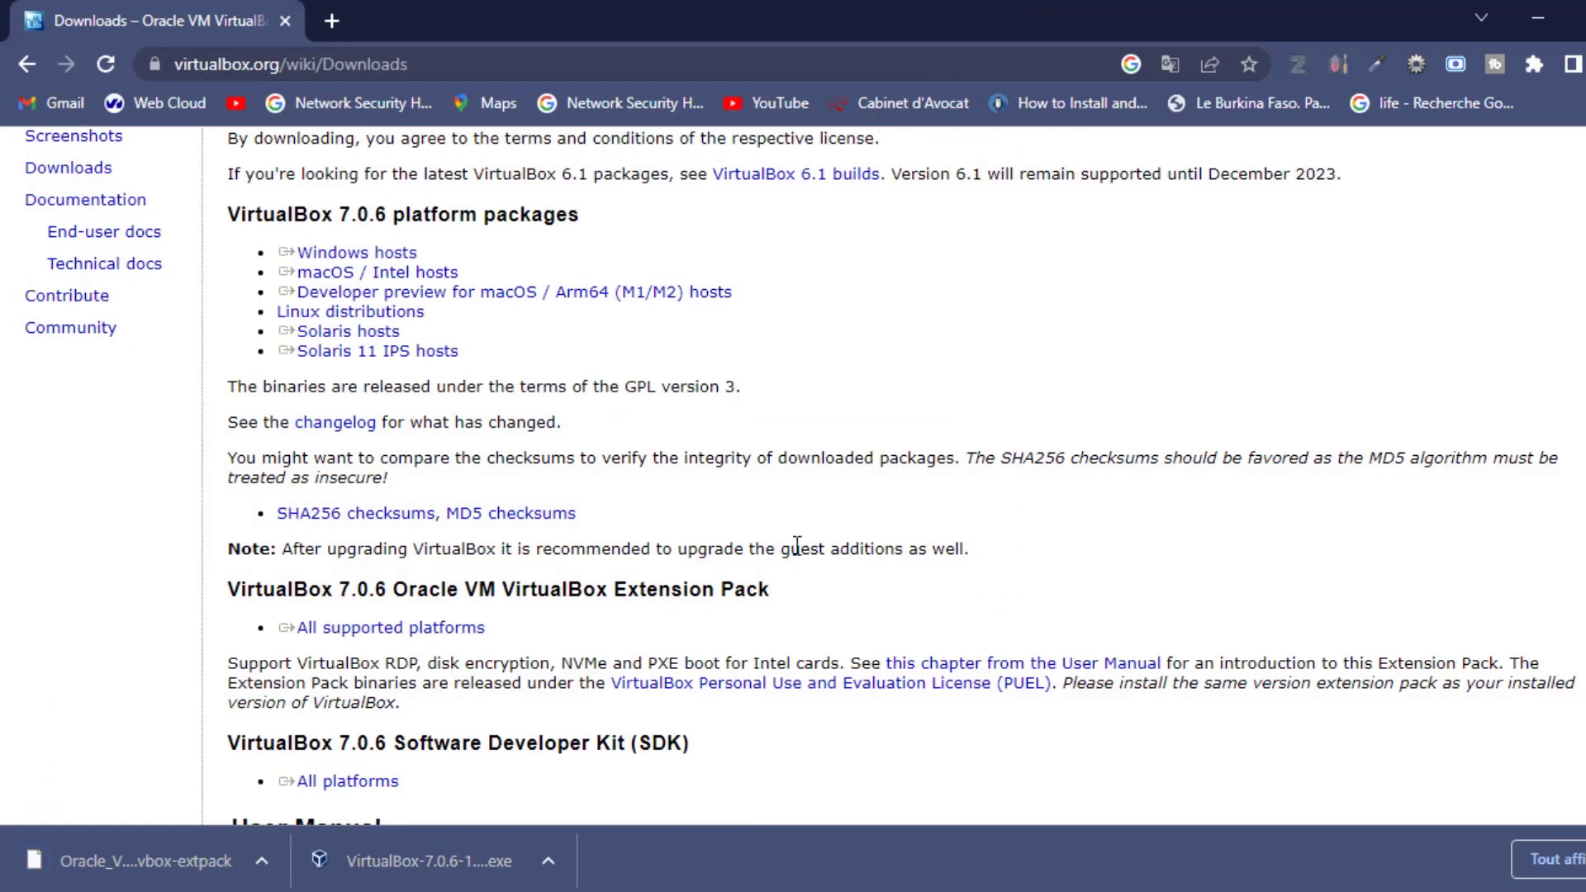
# Step: Run the downloaded VirtualBox 7.0.6 installer, accept the network interface reset, and finish with VirtualBox set to start after installation
pyautogui.click(430, 863)
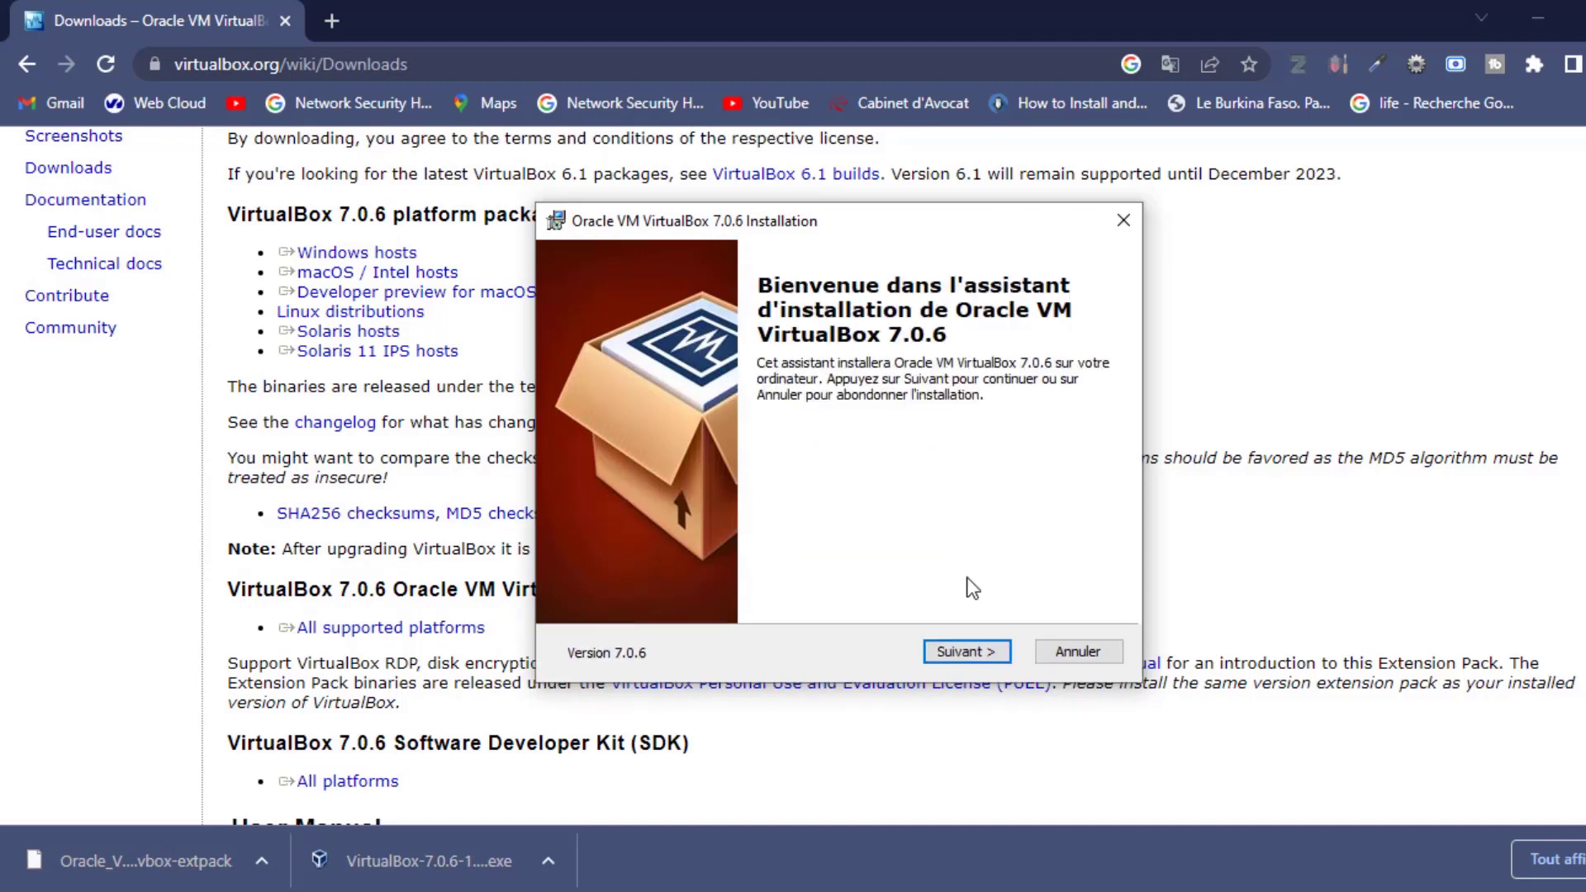
pyautogui.click(963, 649)
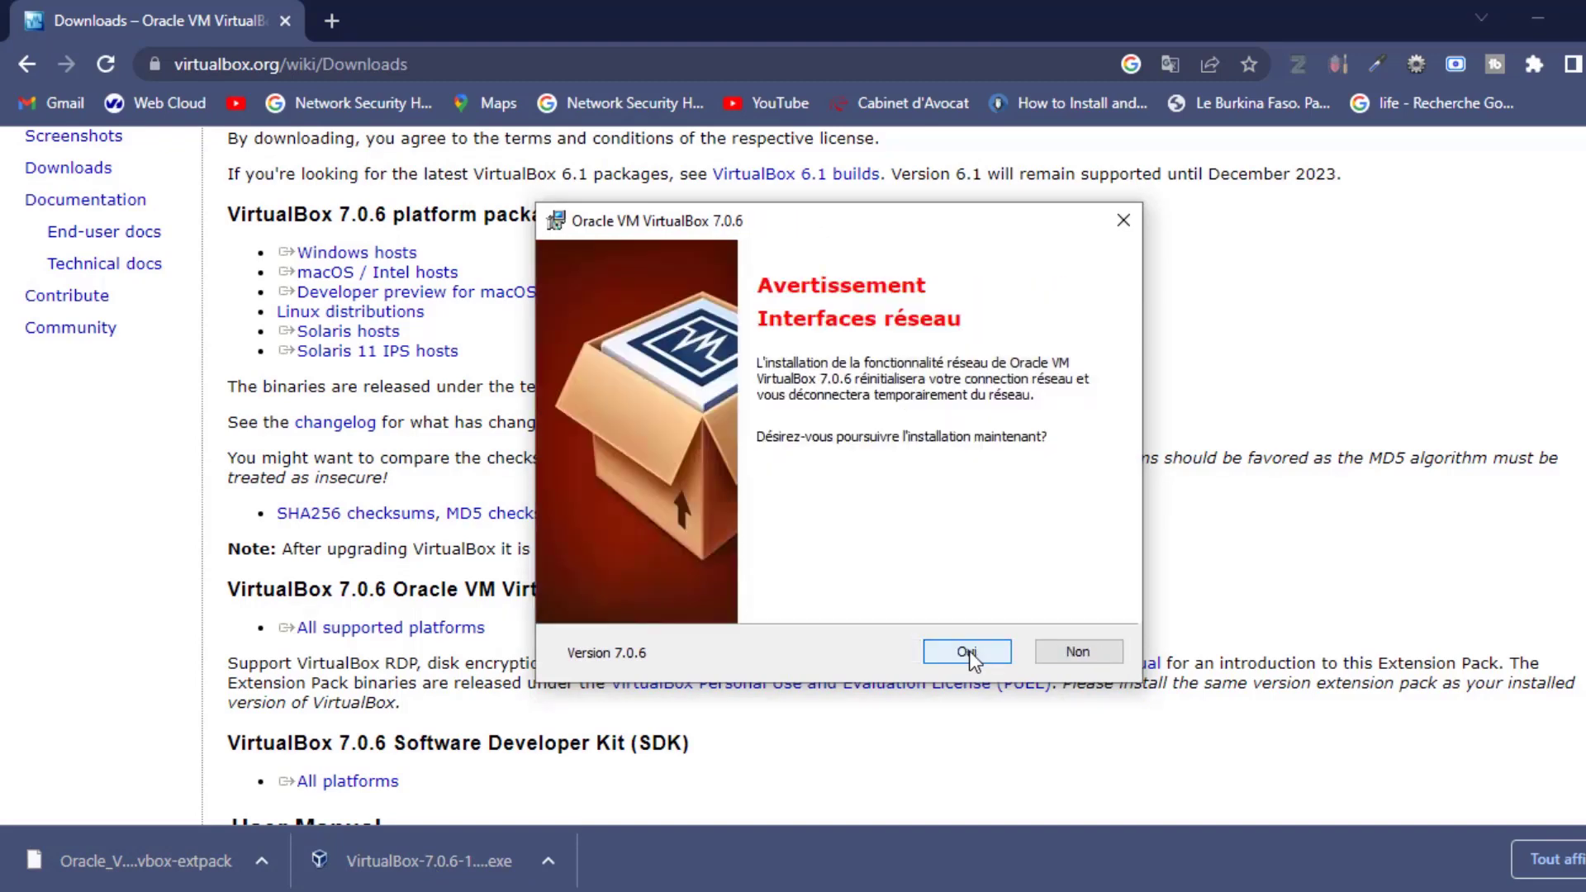
pyautogui.click(966, 651)
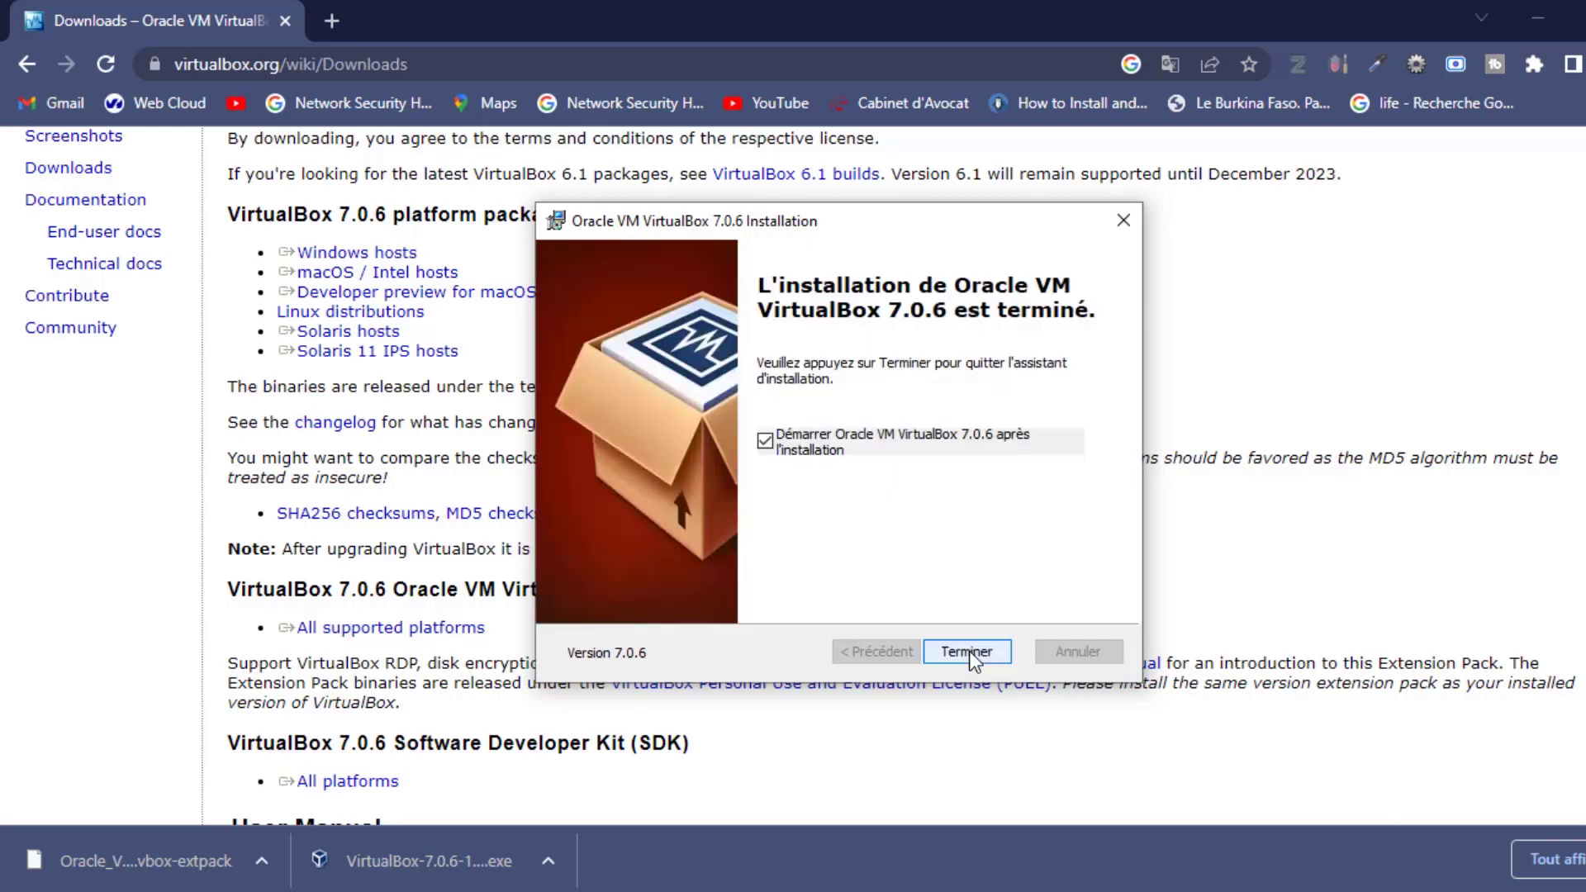
pyautogui.click(969, 651)
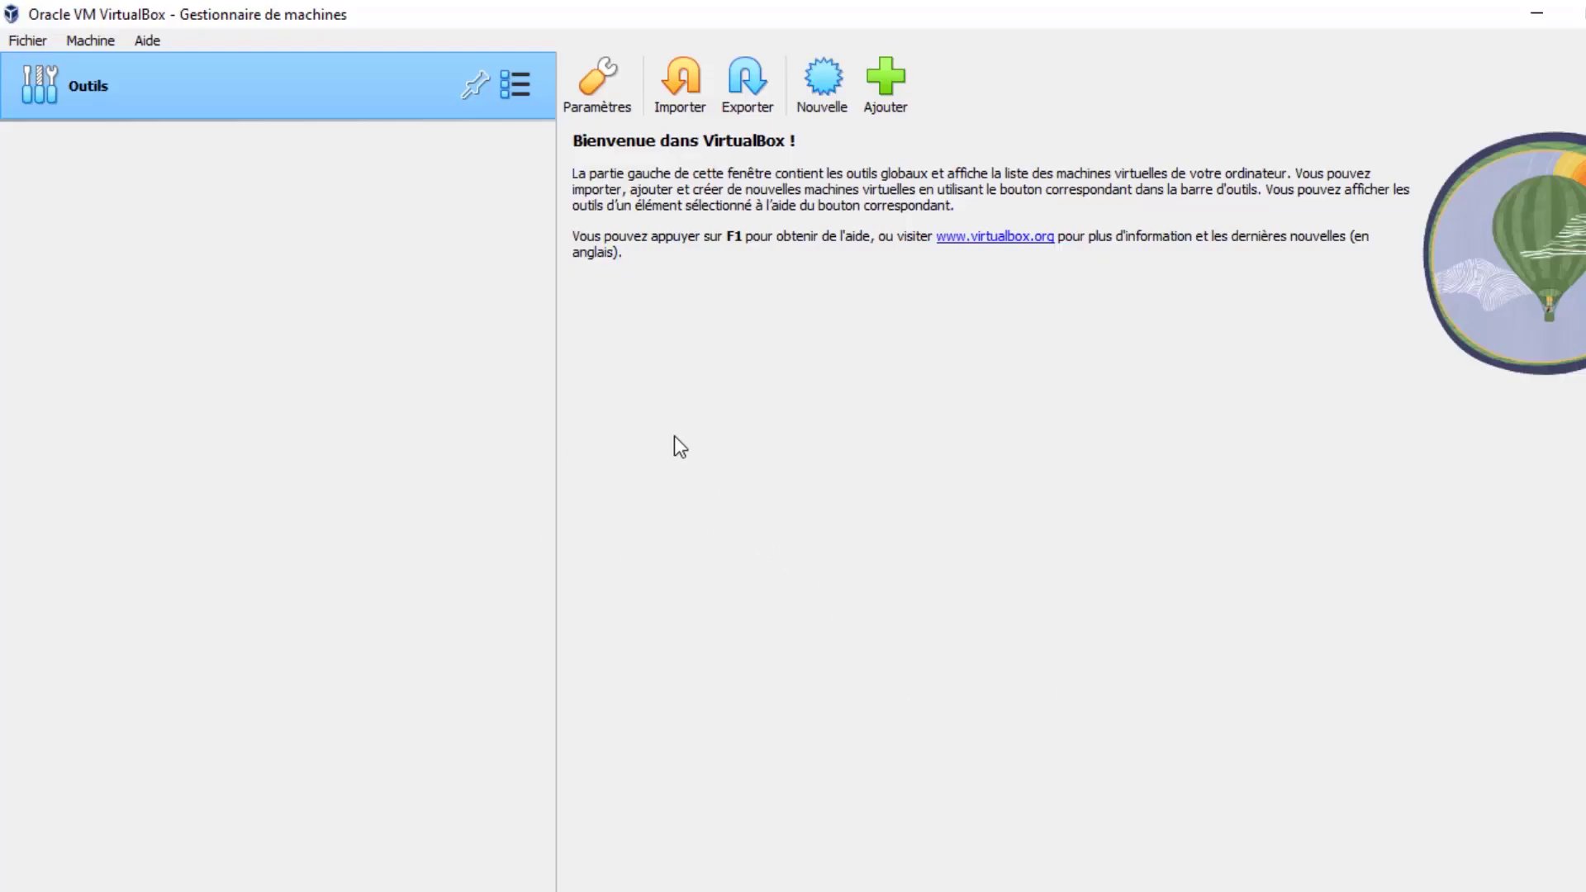
# Step: Install the downloaded Oracle VM VirtualBox Extension Pack from the Téléchargements folder, accepting its licence, and return to the Bienvenue page
pyautogui.click(523, 85)
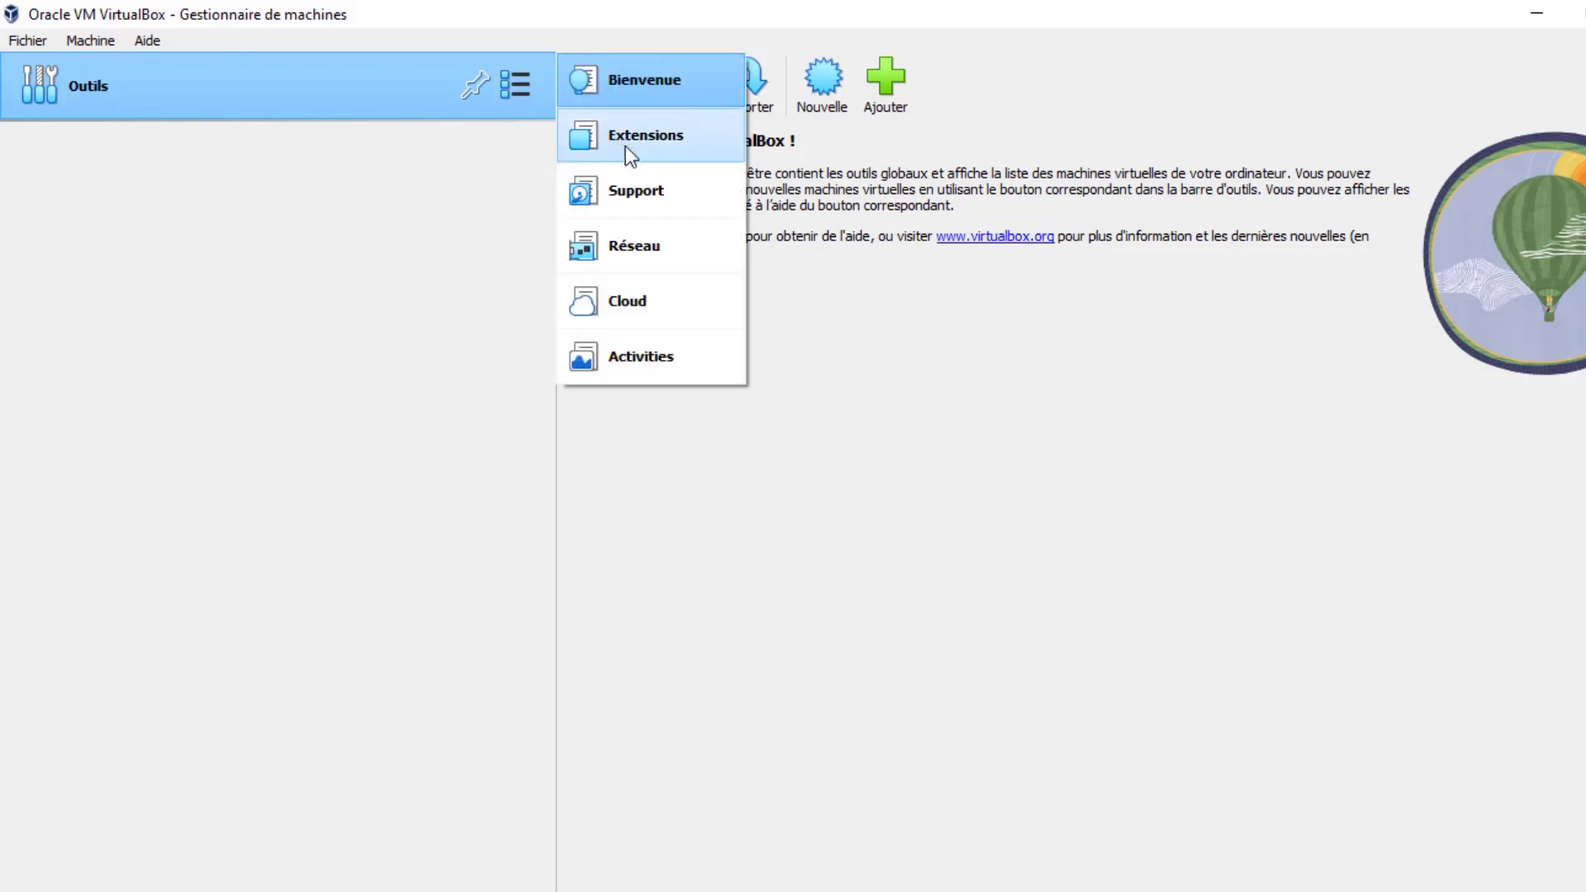
pyautogui.click(668, 152)
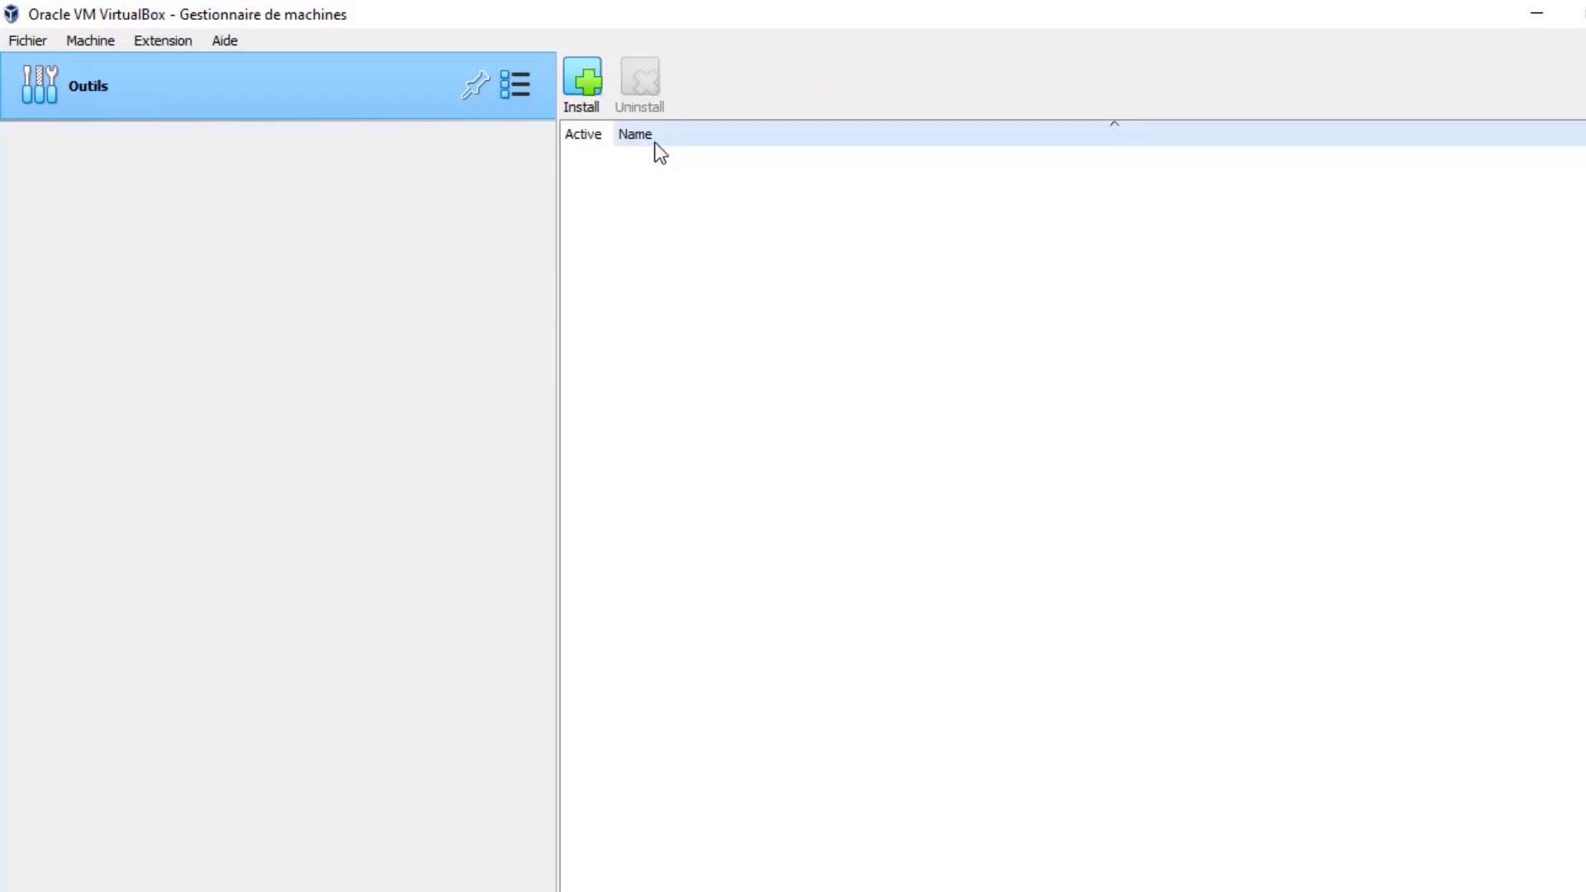
pyautogui.click(582, 79)
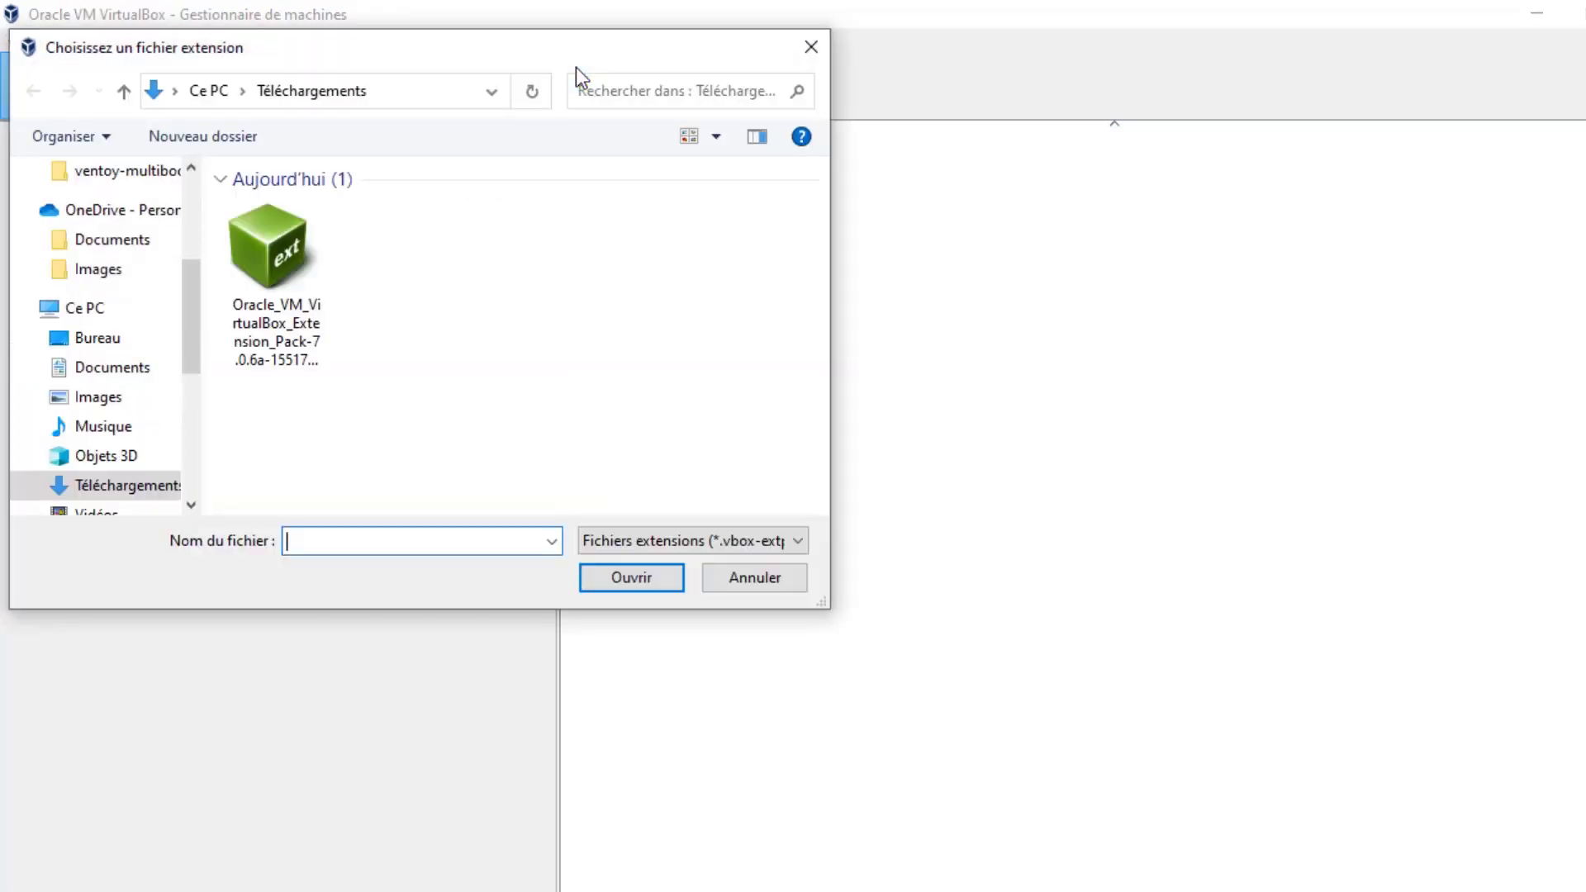
pyautogui.click(294, 271)
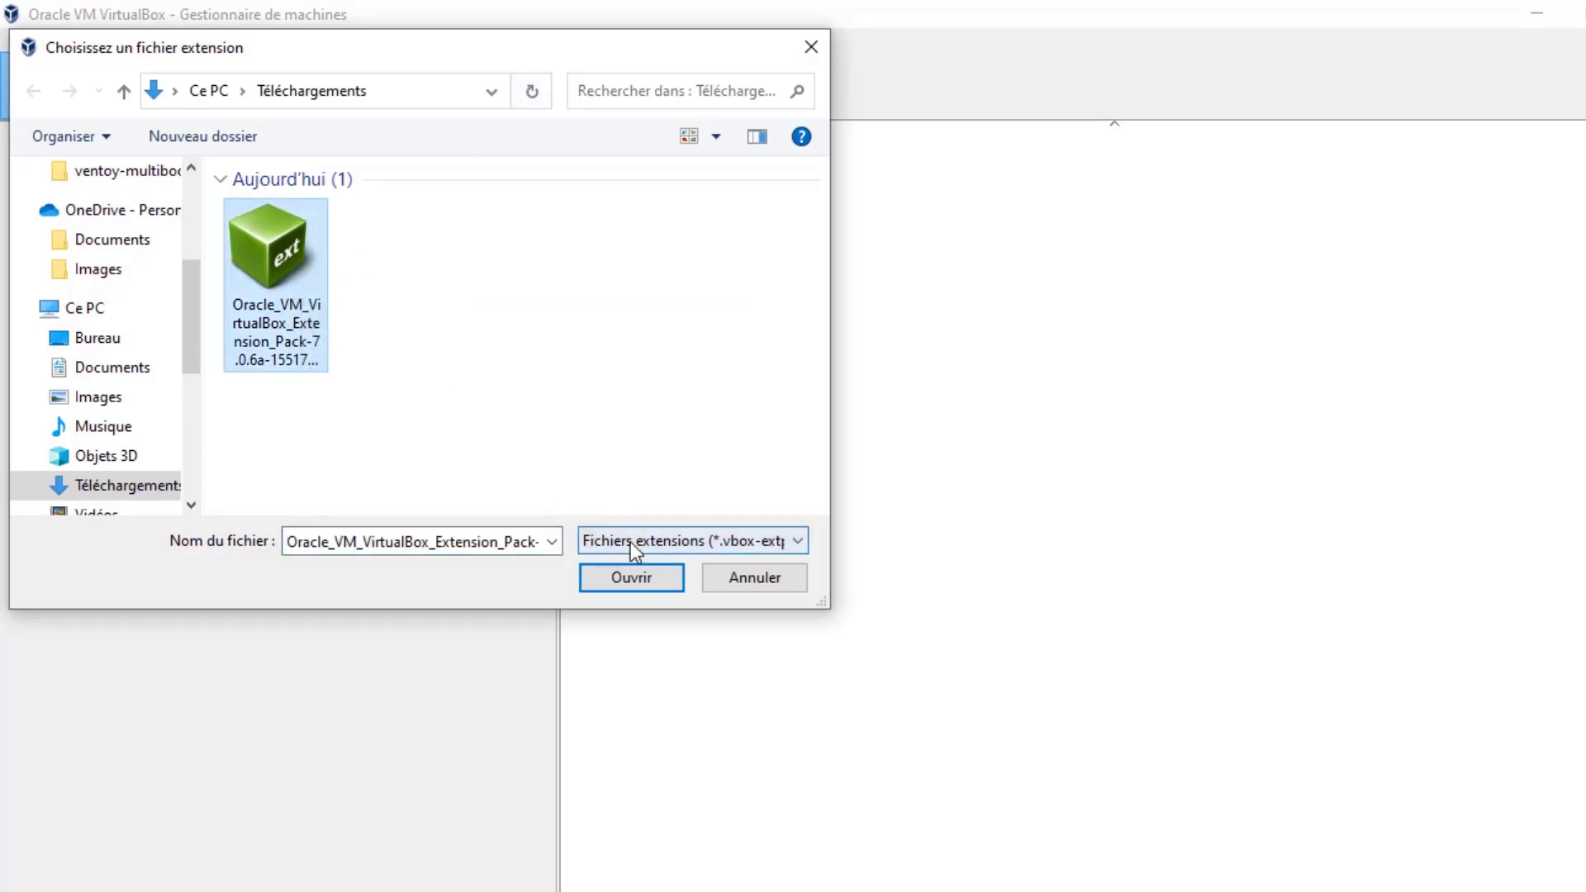
pyautogui.click(631, 578)
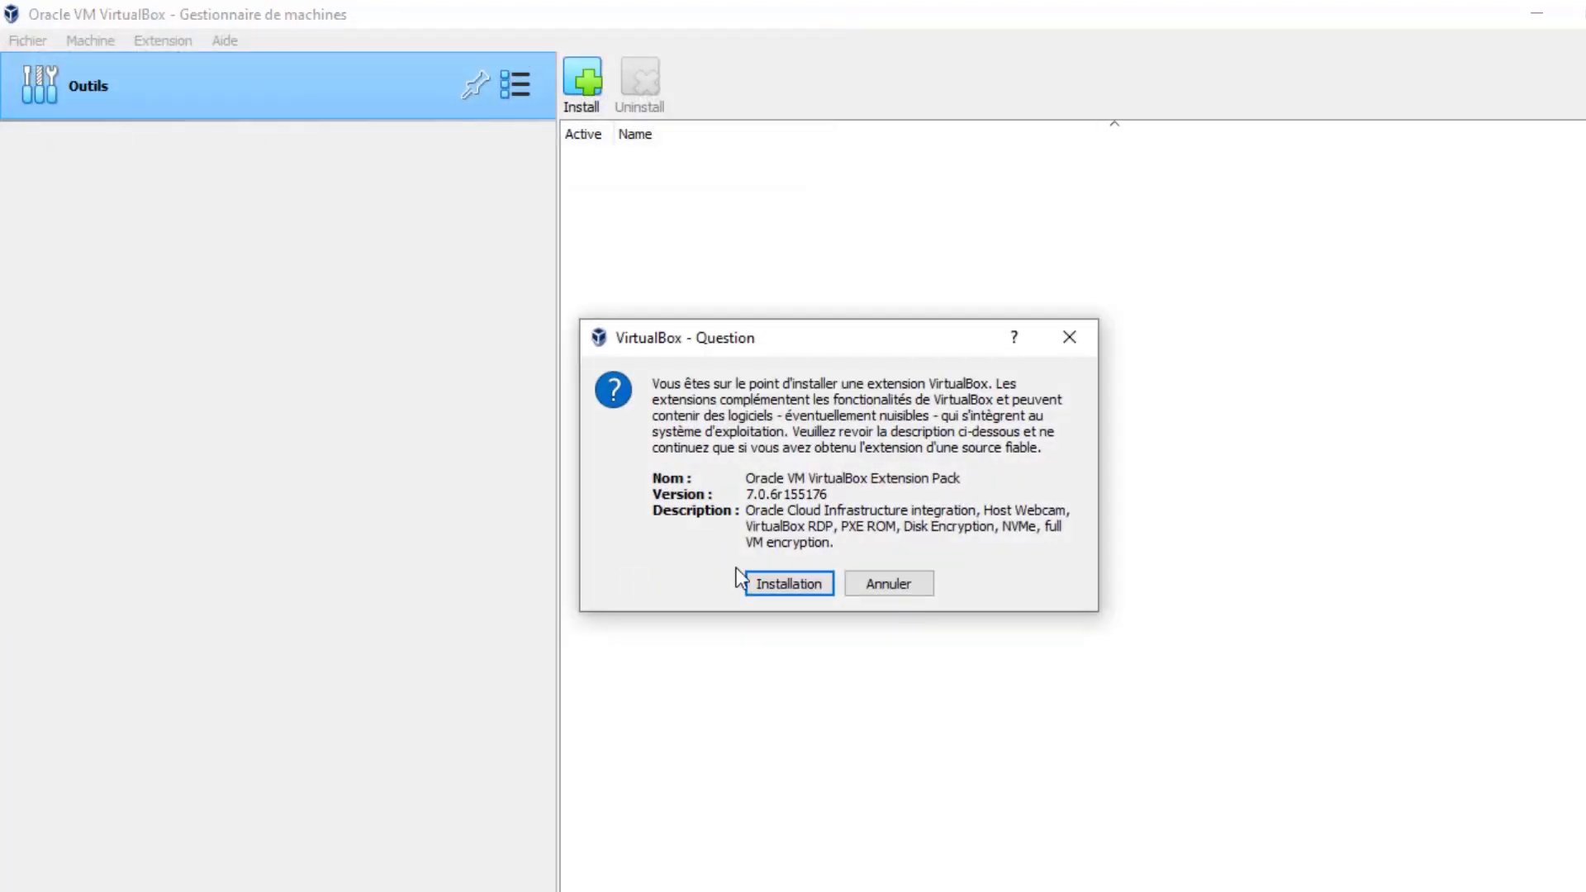
pyautogui.click(786, 585)
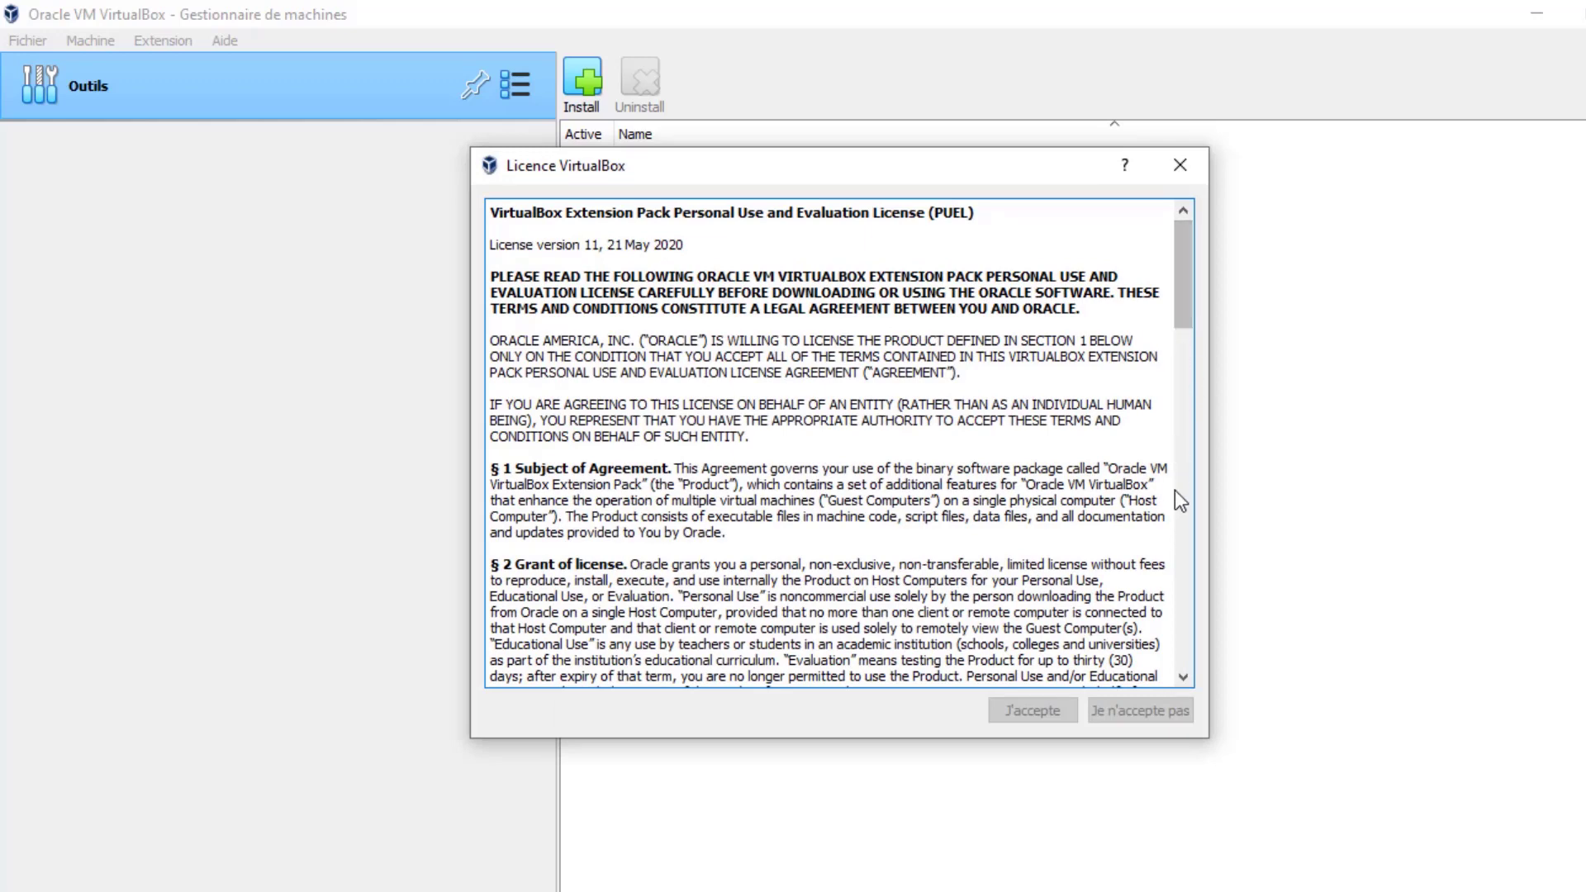
pyautogui.click(1184, 413)
pyautogui.moveTo(1185, 413); pyautogui.dragTo(1199, 673)
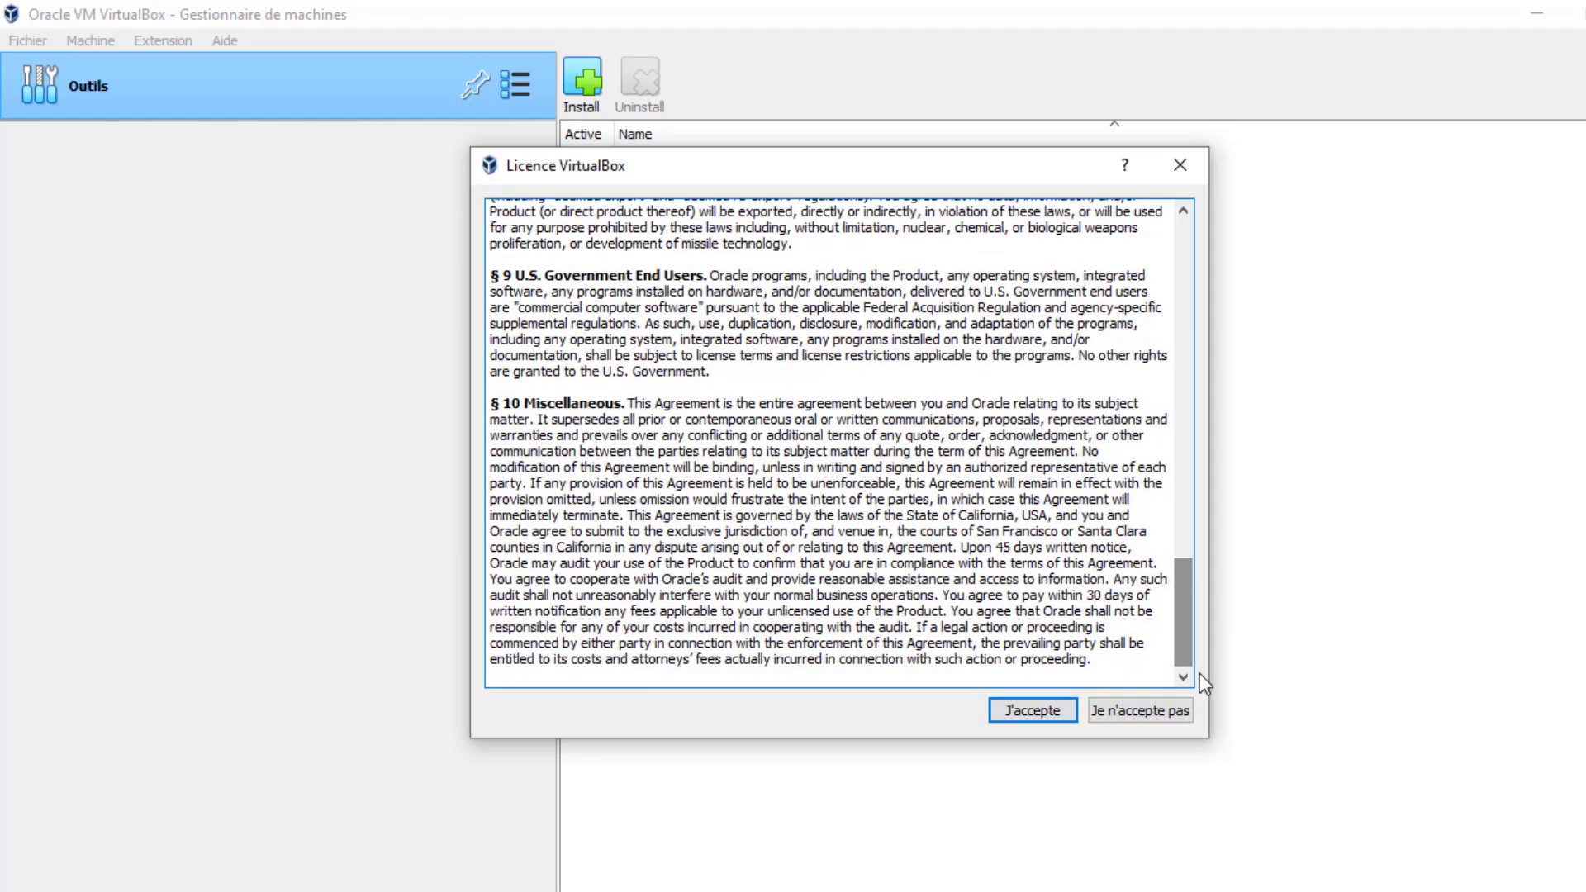
pyautogui.click(1040, 707)
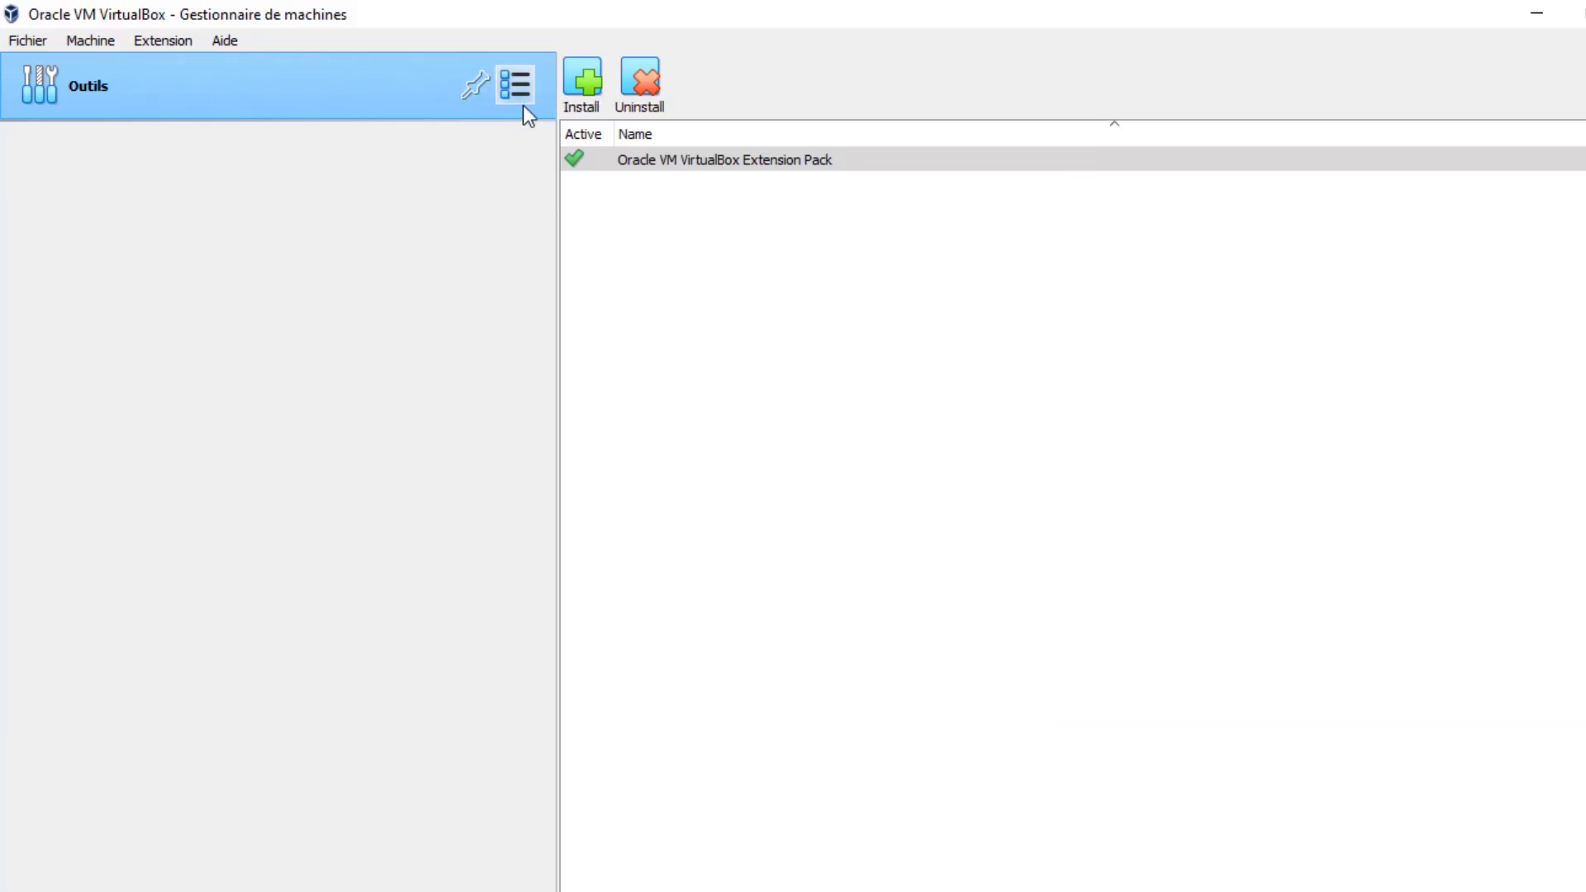
pyautogui.click(517, 85)
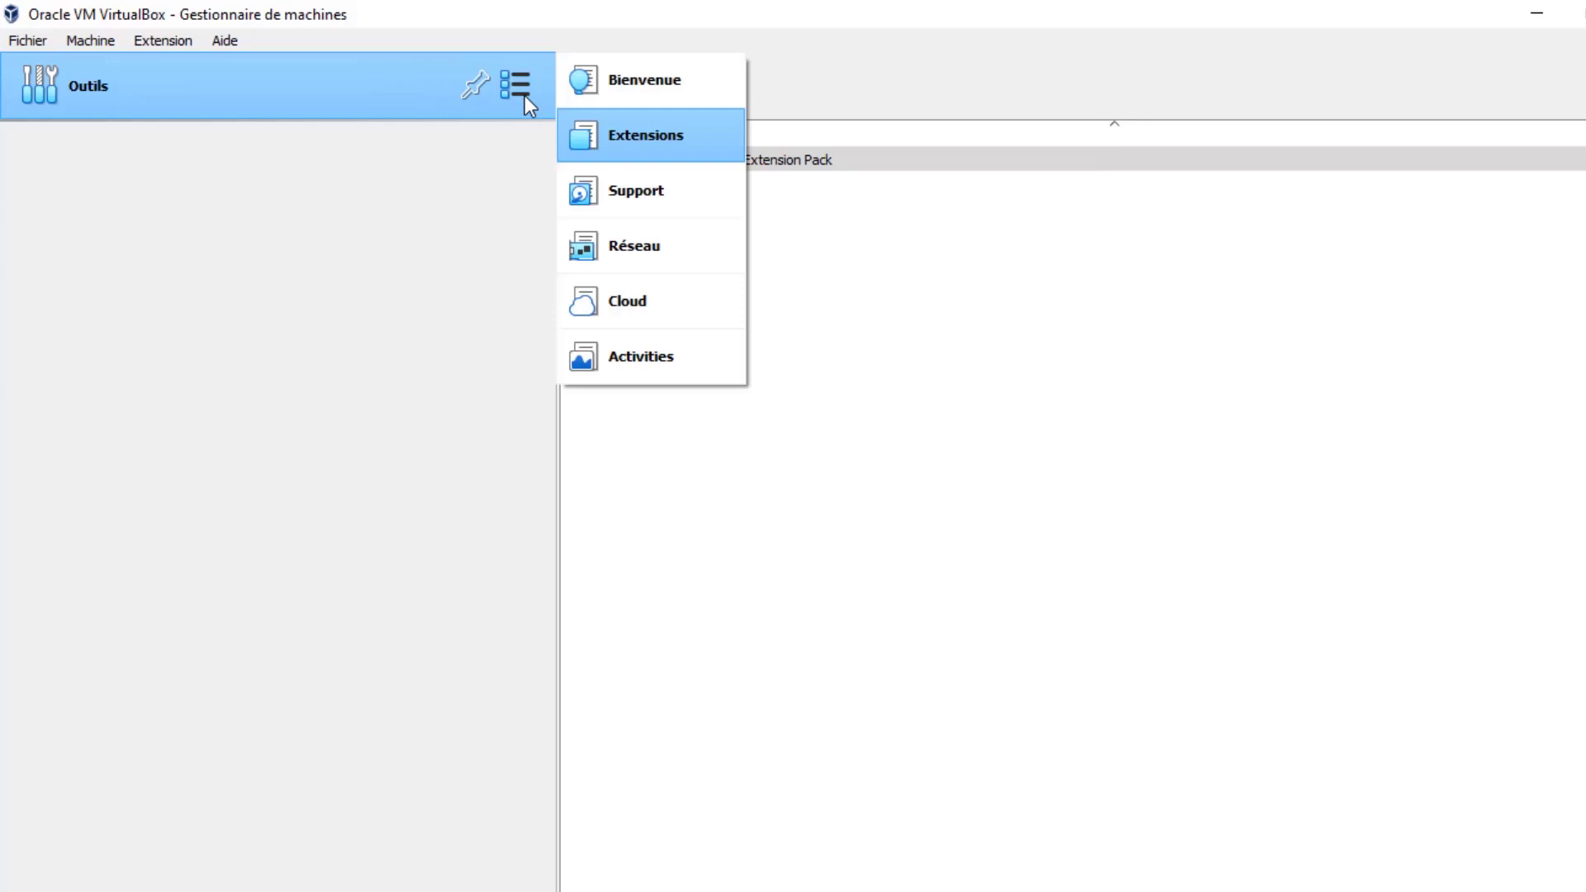
pyautogui.click(664, 80)
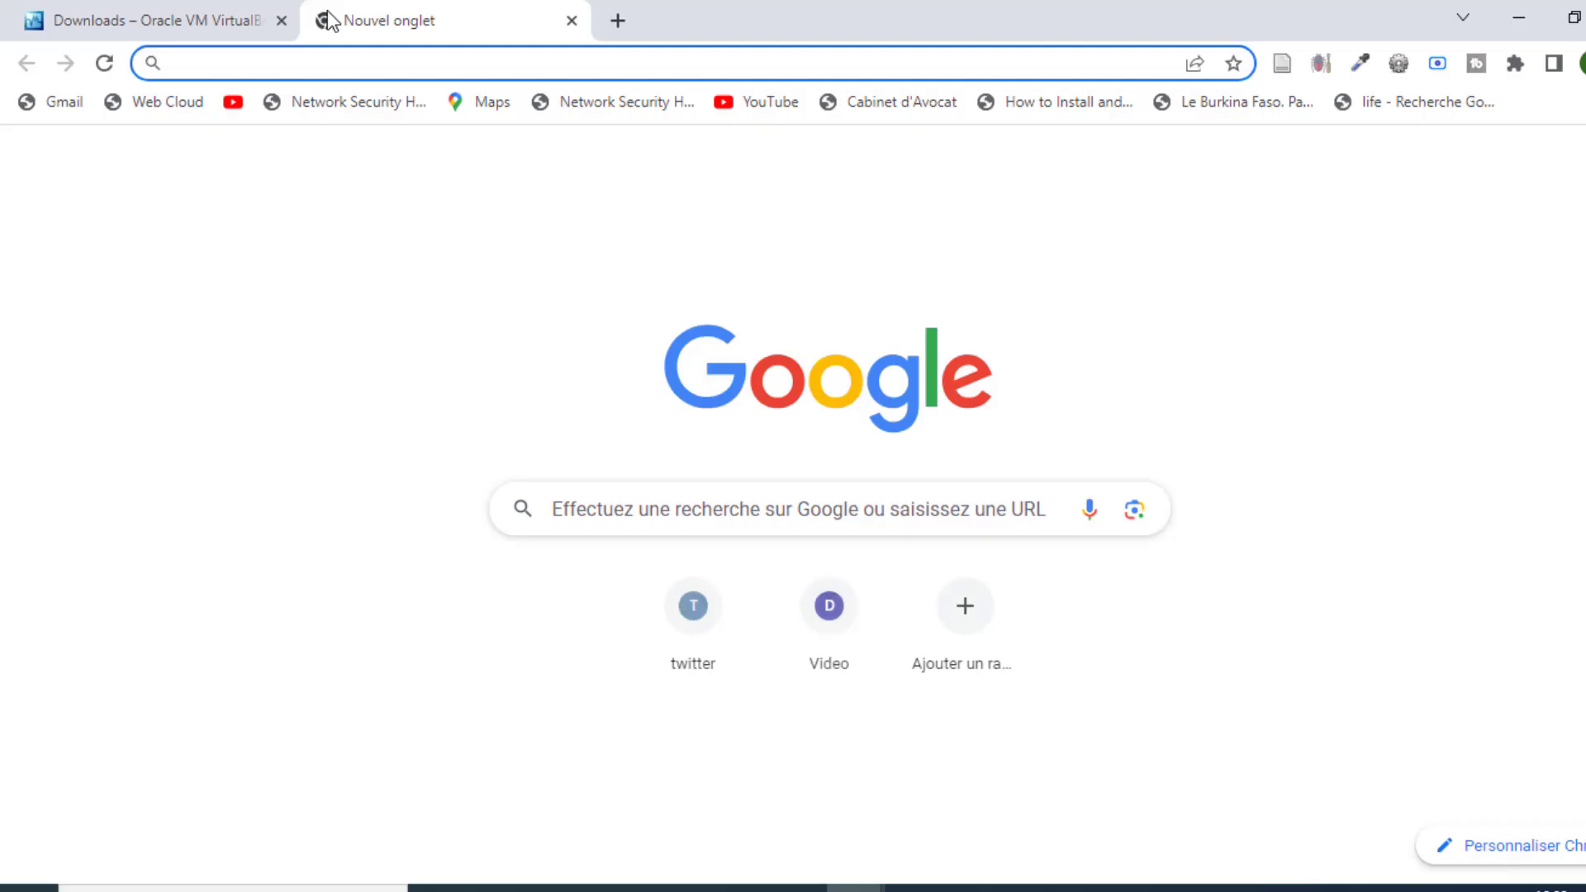
# Step: Switch to Chrome and search Google for "dowload iso mac OS" in a new tab
pyautogui.write('dowloa')
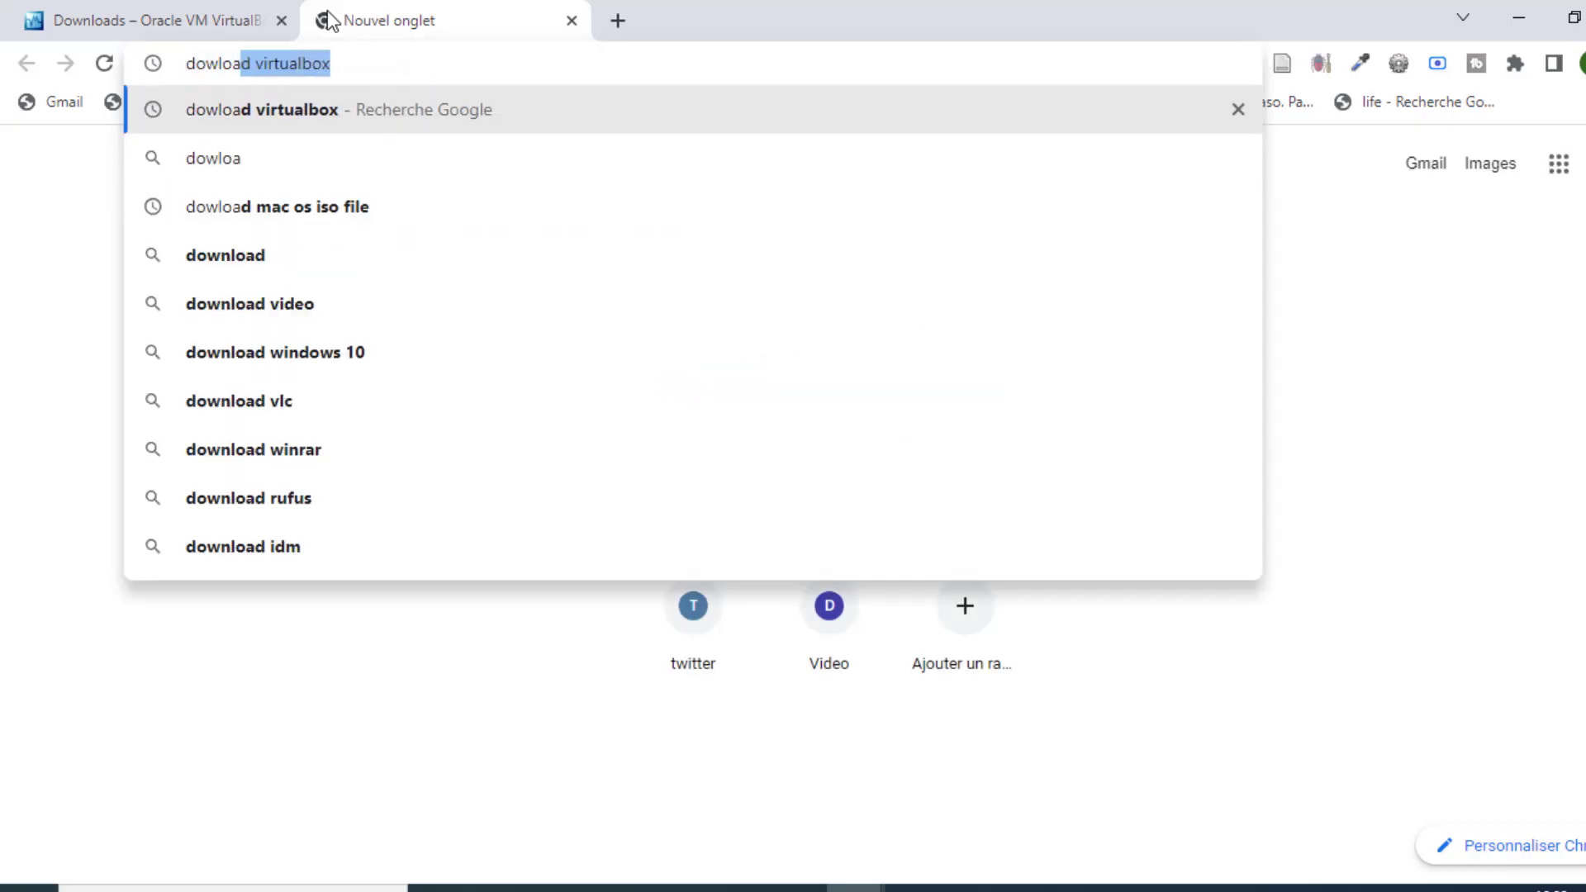
pyautogui.write('d ')
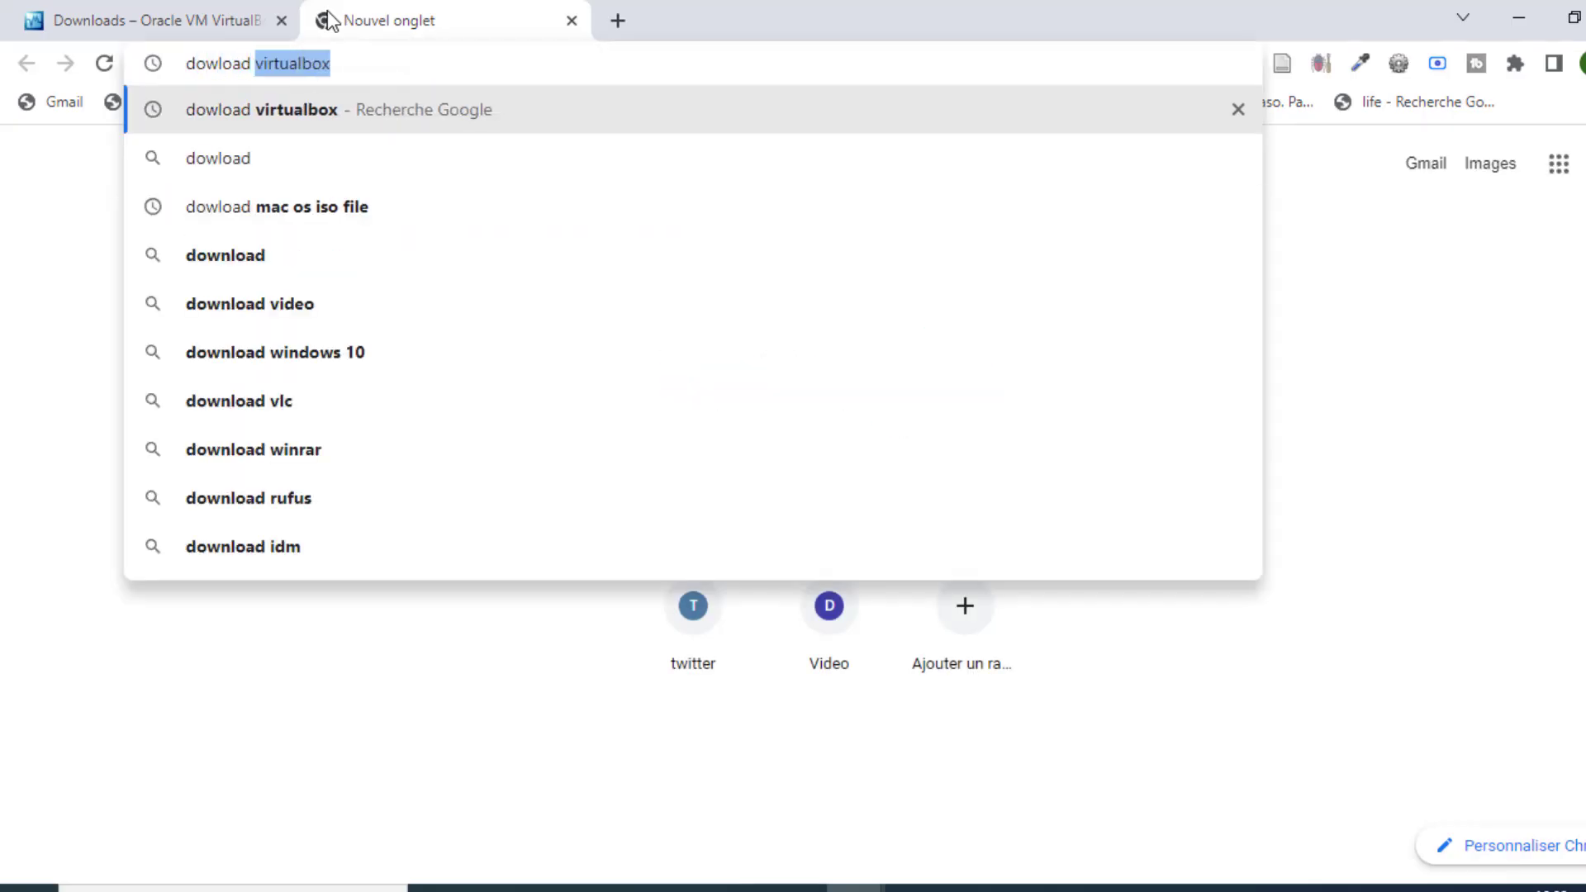
pyautogui.write('iso mac OS')
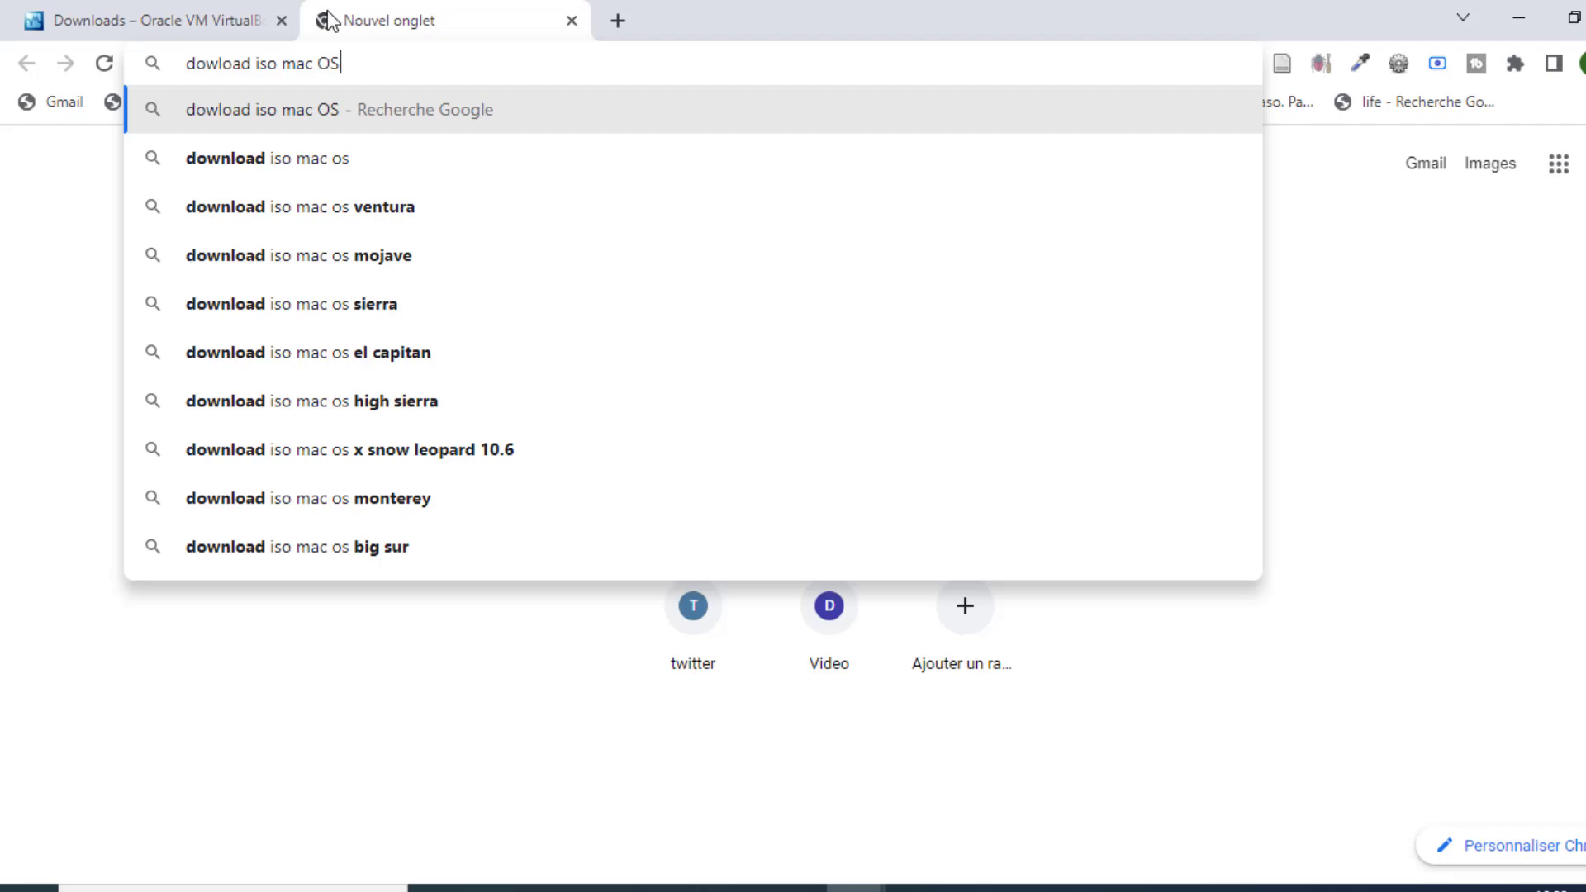
pyautogui.press('Return')
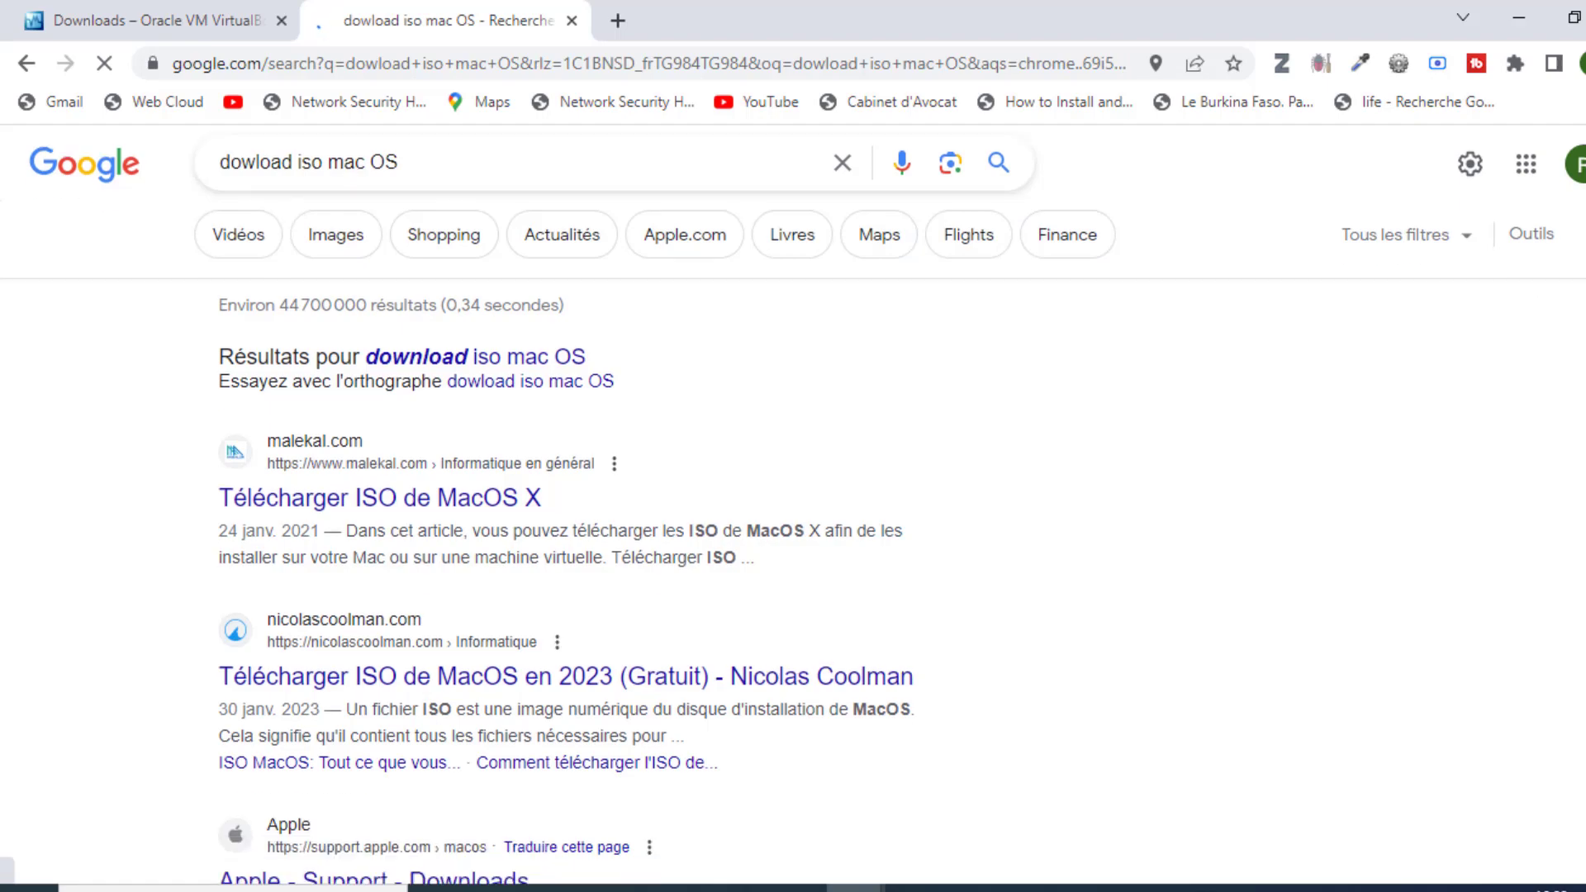
# Step: Open the Internet Archive result "macOS ISO Collection (10.10.5 - 13.0 developer seed)" and dismiss the translation offer
pyautogui.scroll(-3, 1544, 297)
pyautogui.scroll(-5, 794, 529)
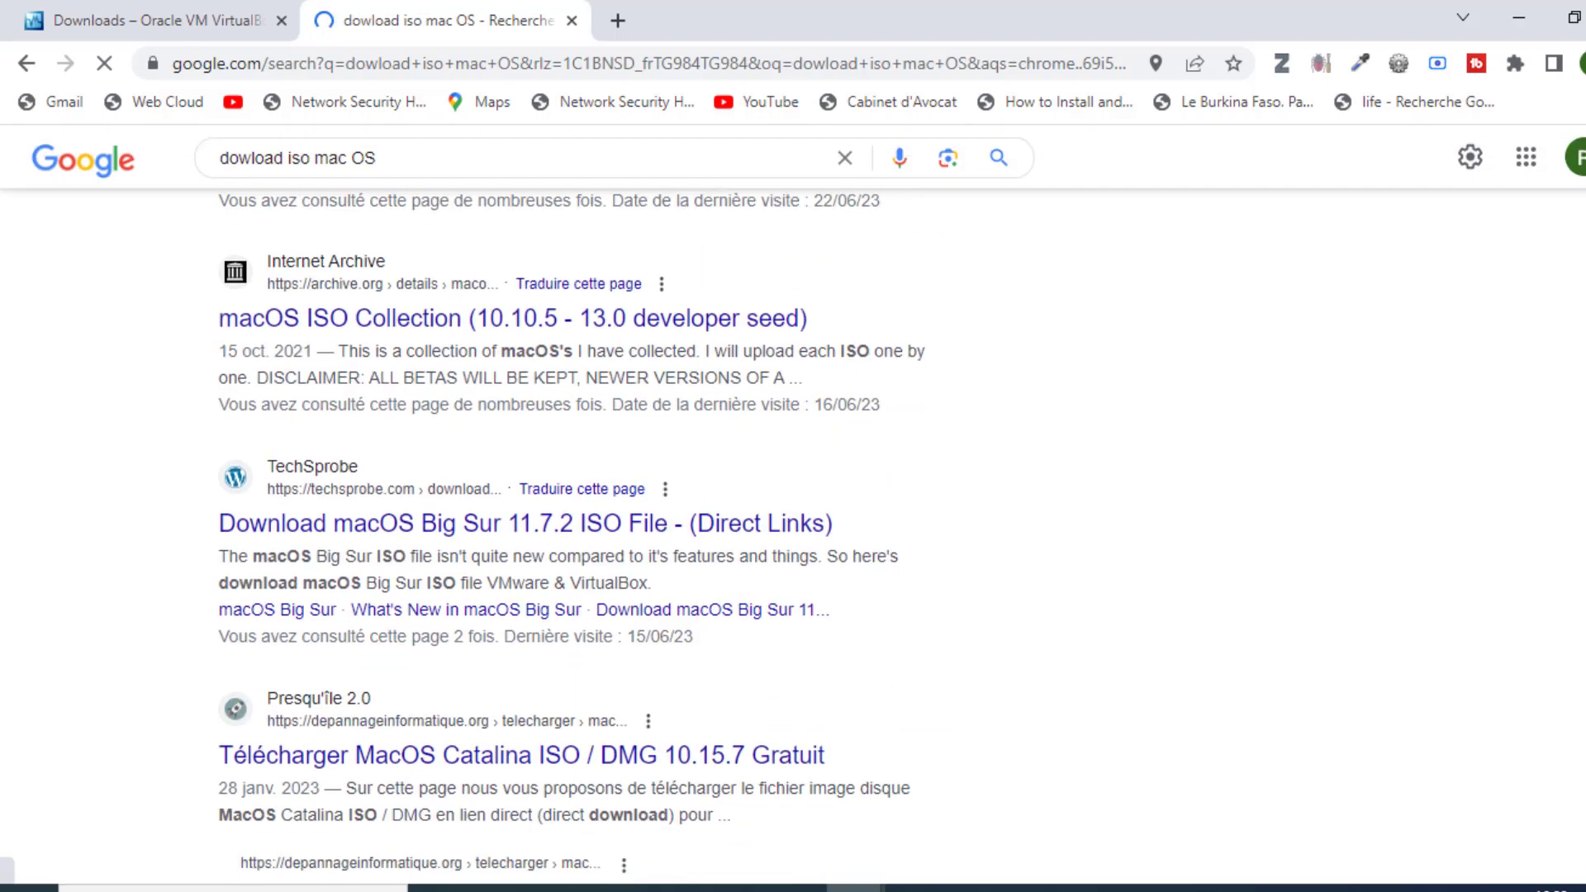
pyautogui.scroll(2, 825, 395)
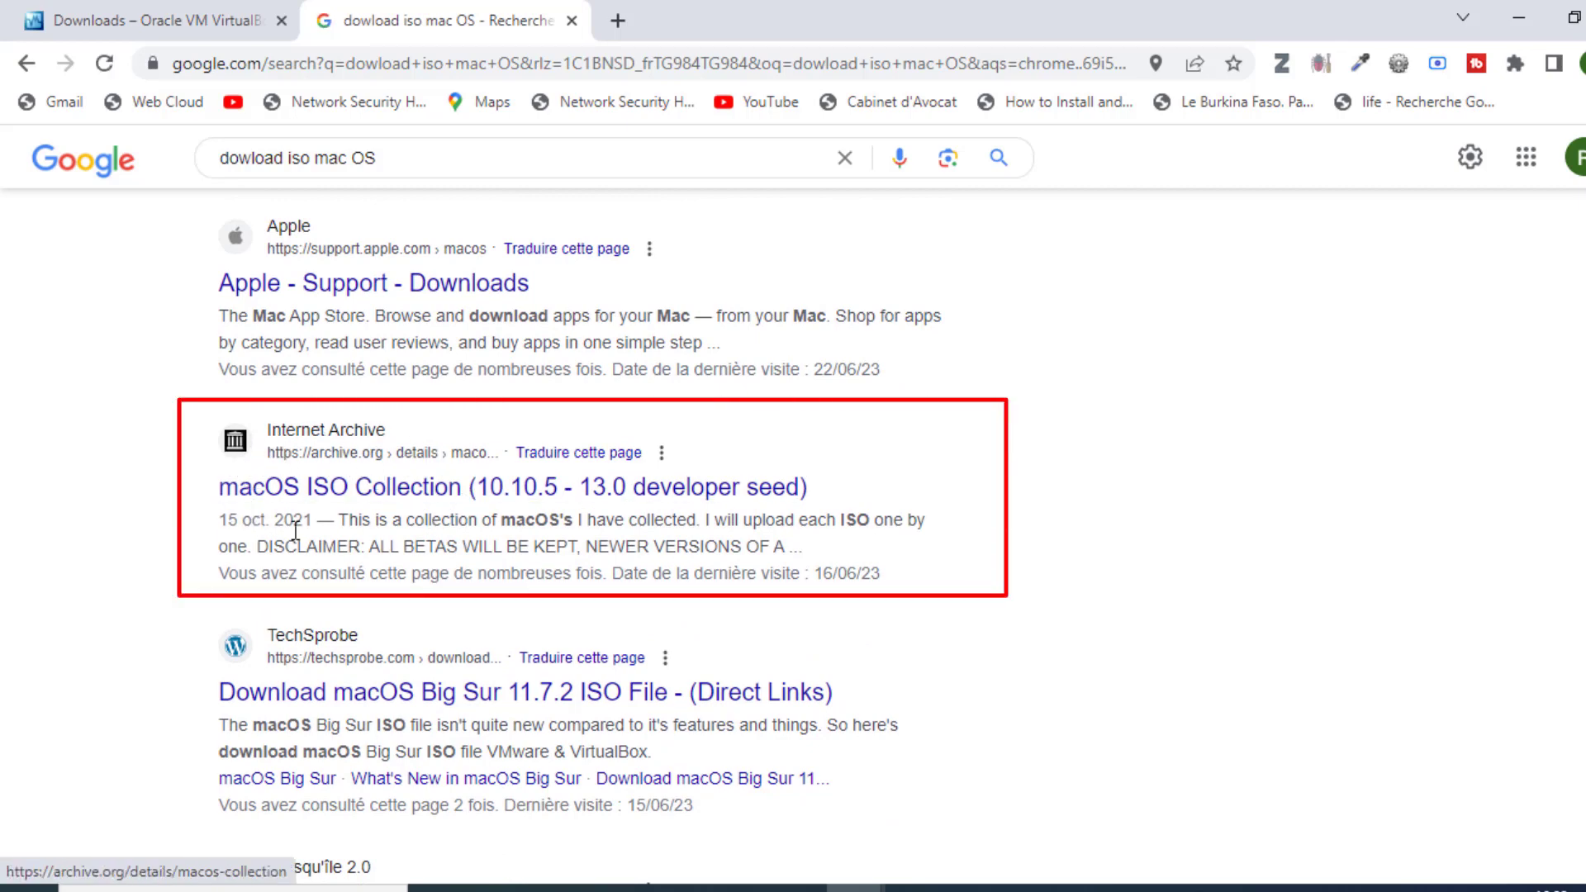
pyautogui.click(364, 490)
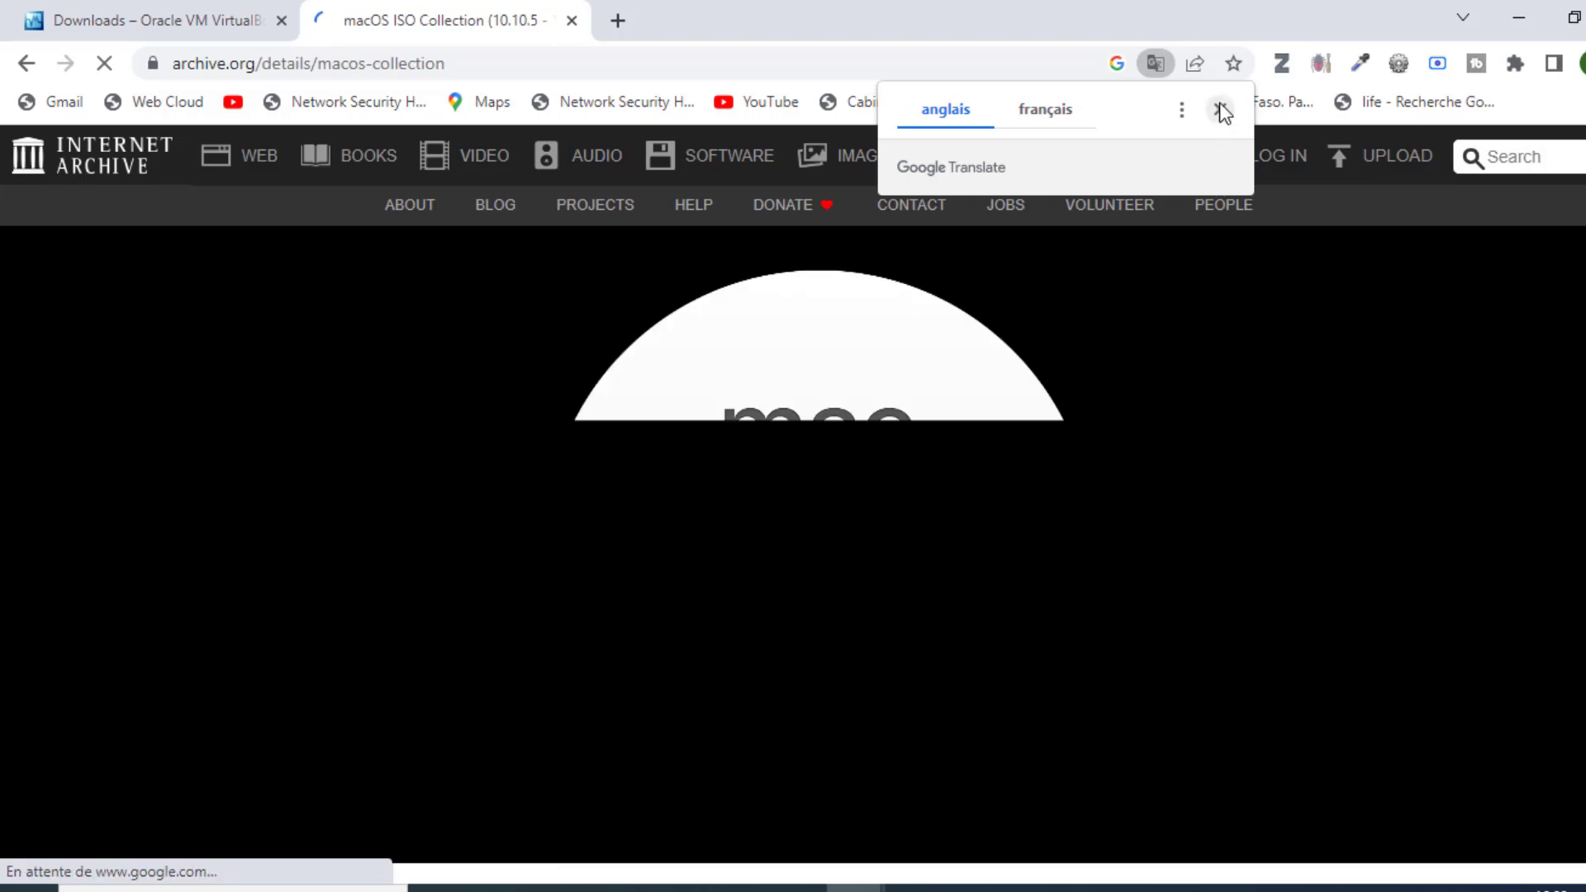
pyautogui.click(1220, 109)
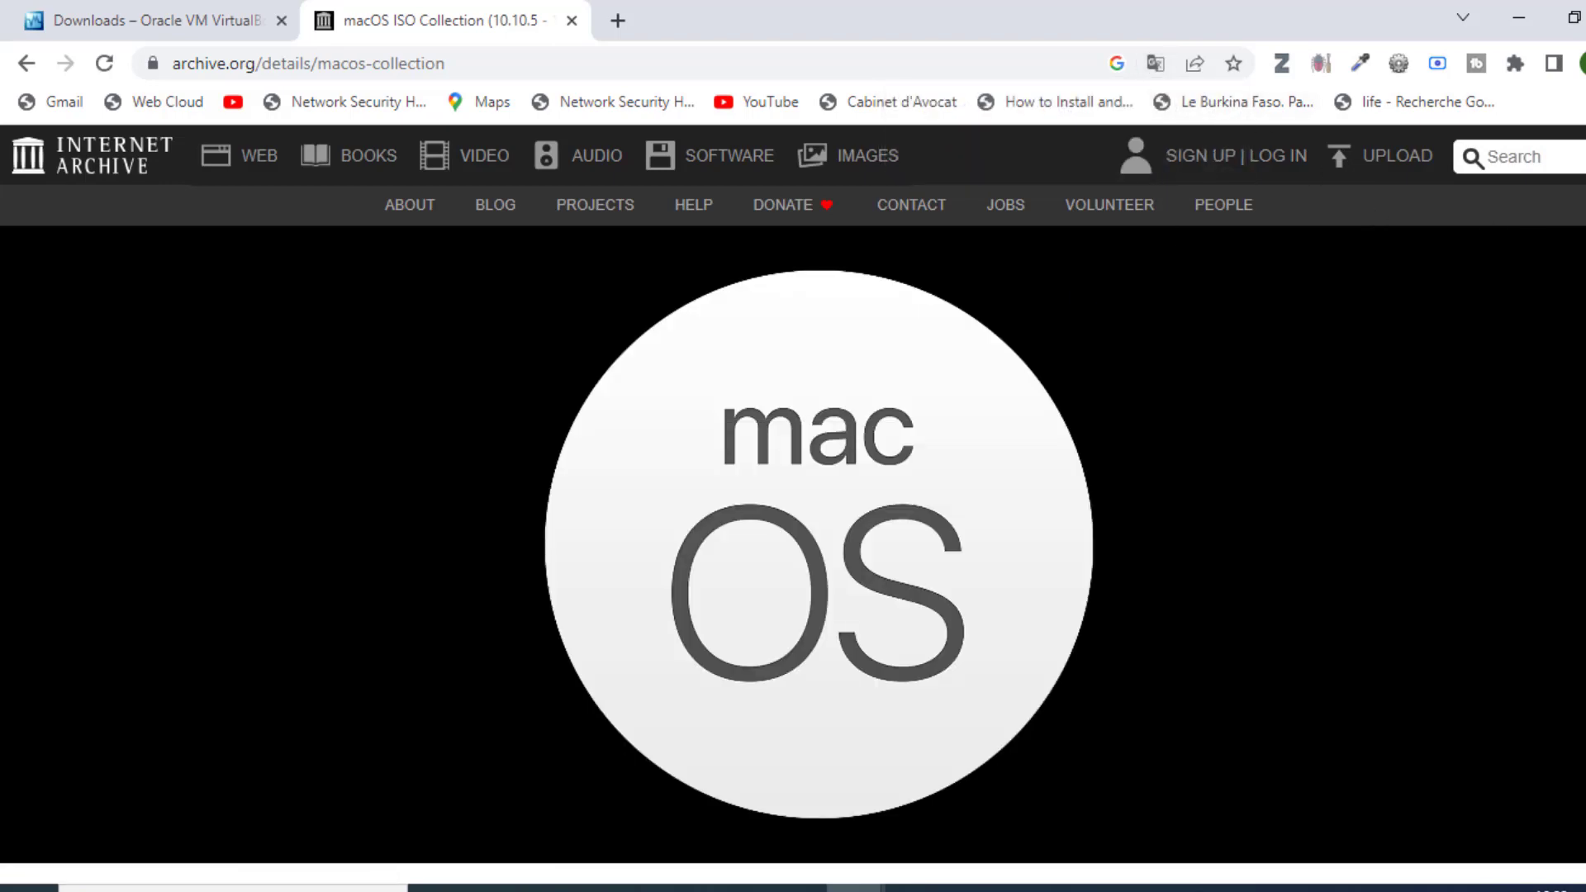
# Step: Expand the list of ISO image files in the macOS collection's download options
pyautogui.scroll(-10, 793, 504)
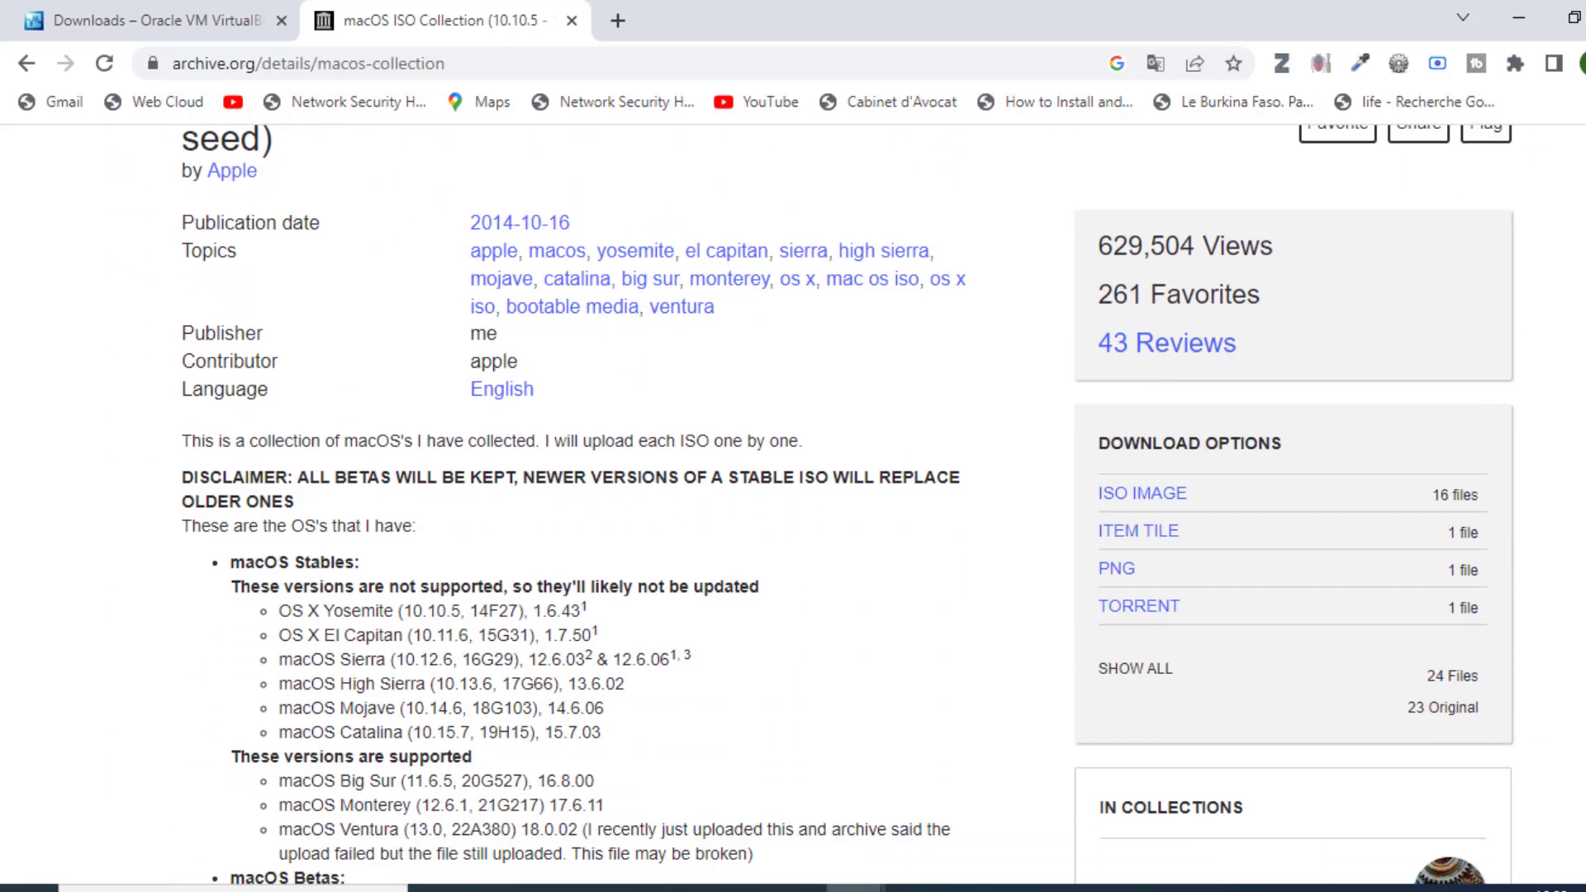
pyautogui.scroll(-1, 793, 504)
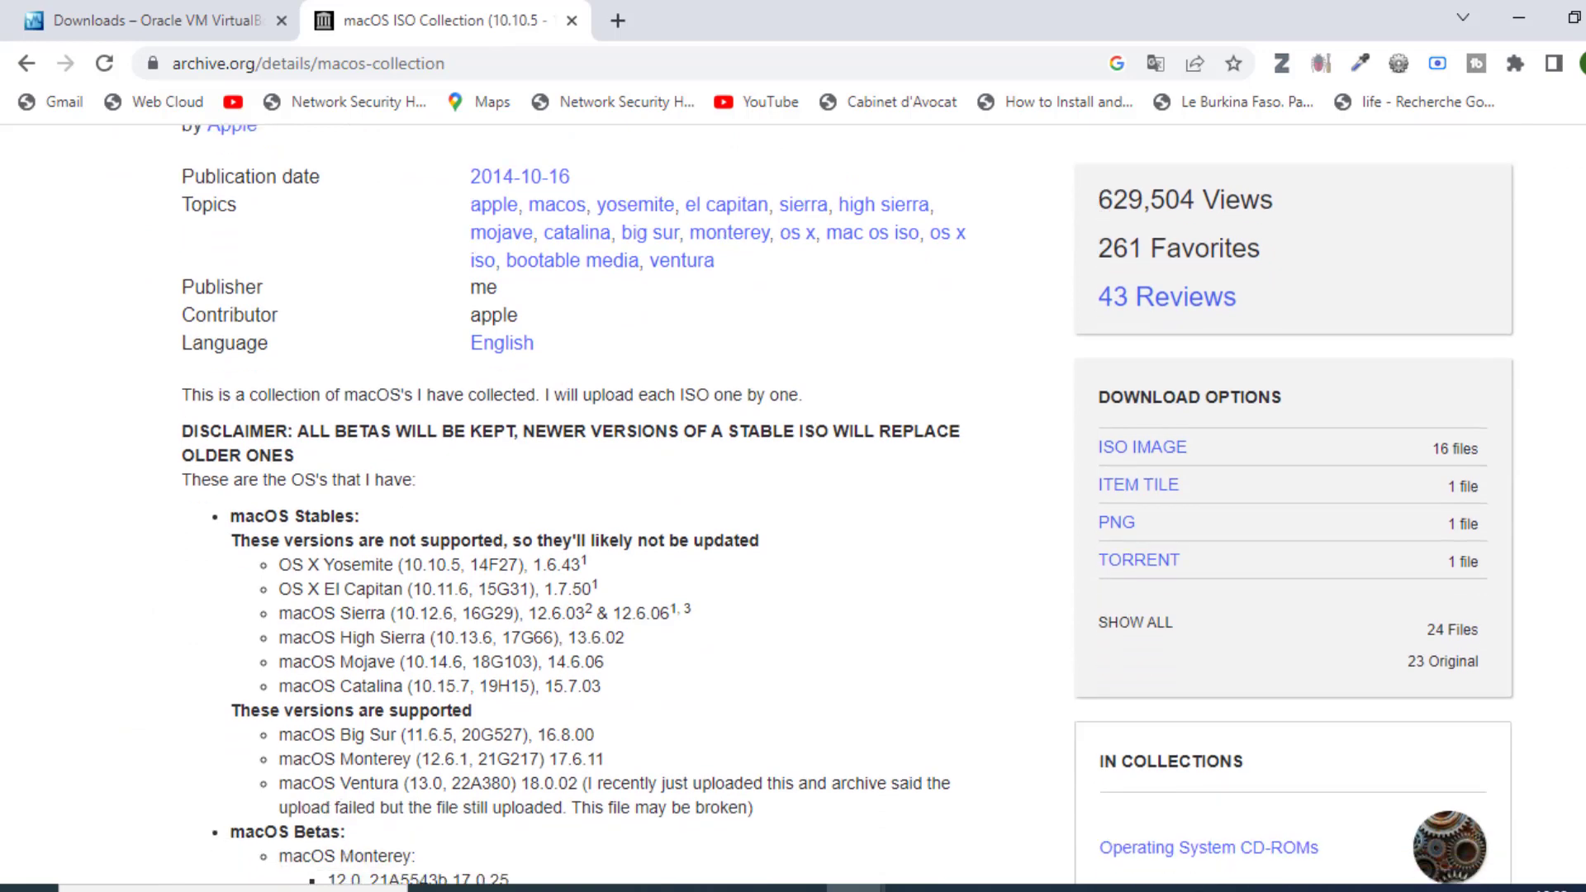
pyautogui.scroll(-1, 793, 504)
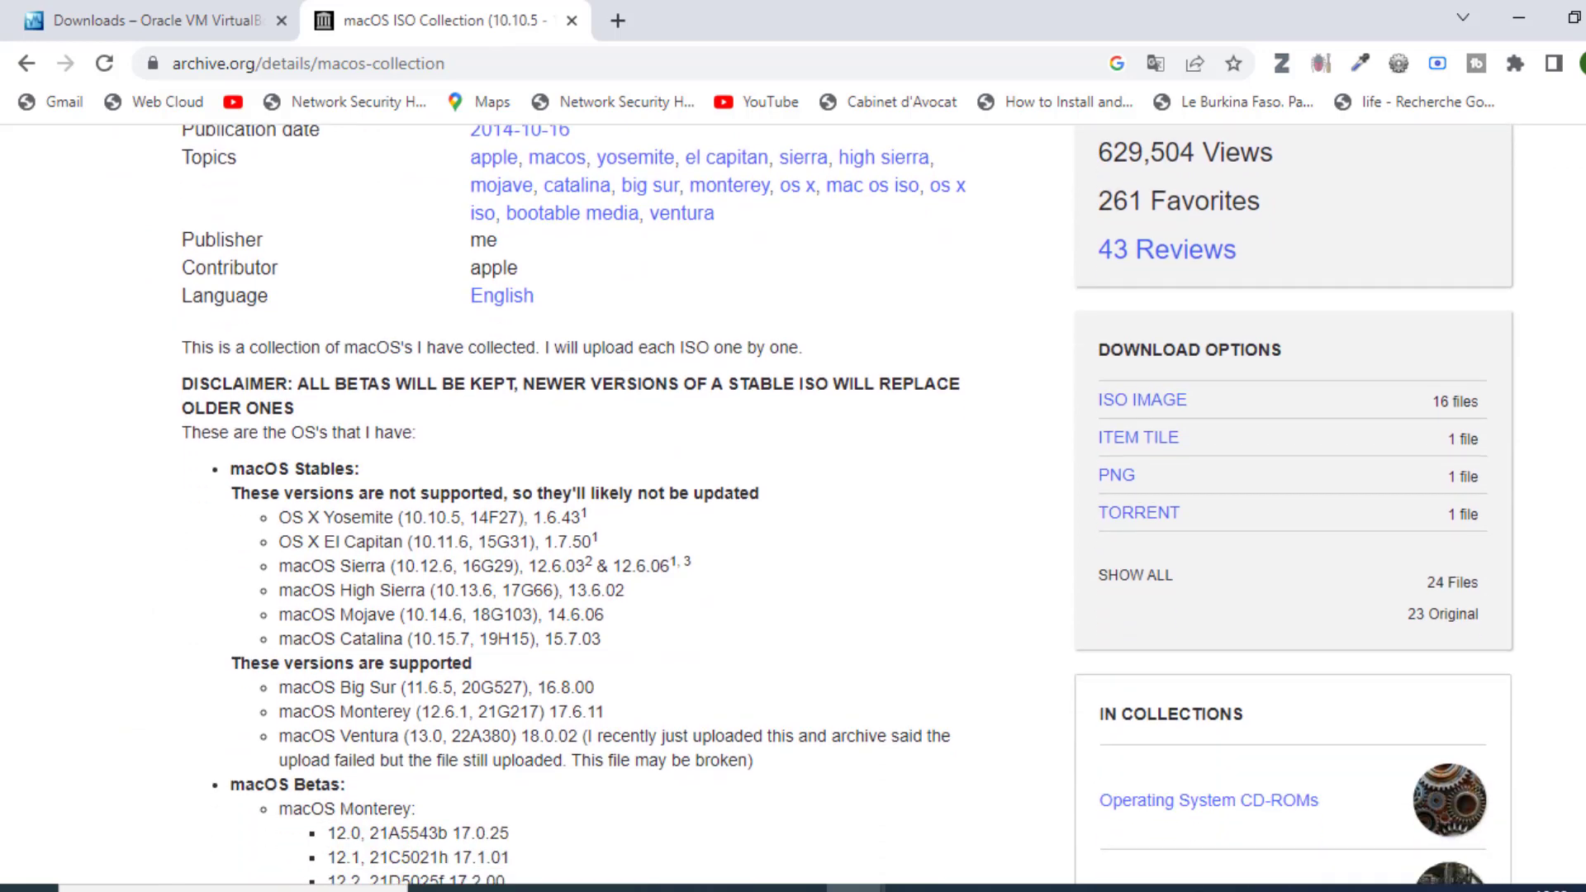
pyautogui.click(1206, 405)
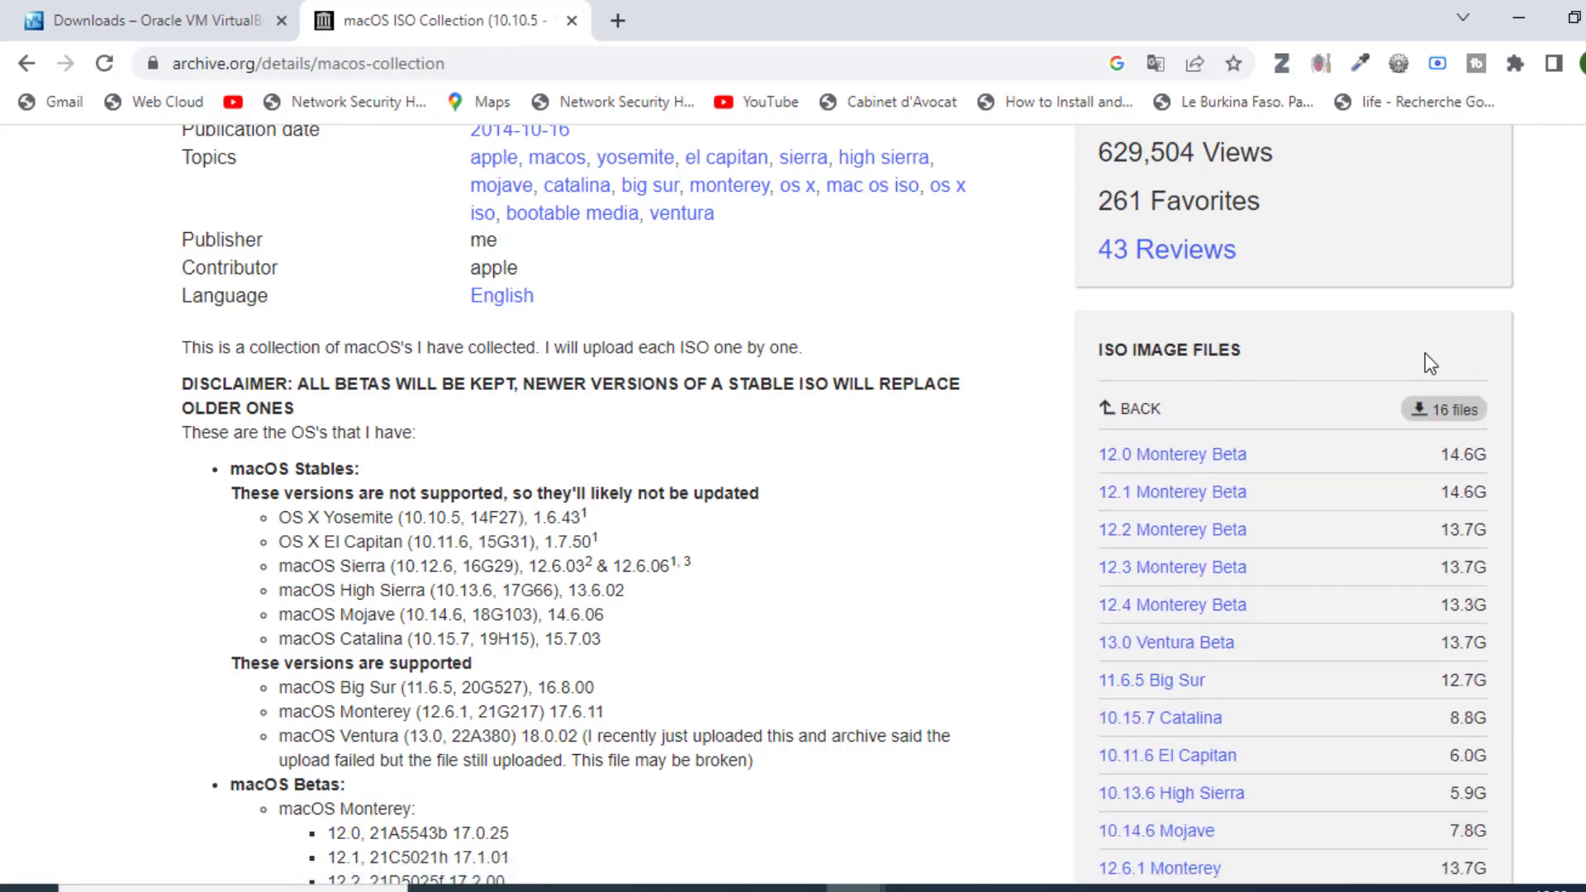
# Step: Download the 10.15.7 Catalina ISO image, saving it as "Catalina 10.15.7 v15.7.03.iso" in the Téléchargements folder
pyautogui.scroll(-3, 1268, 190)
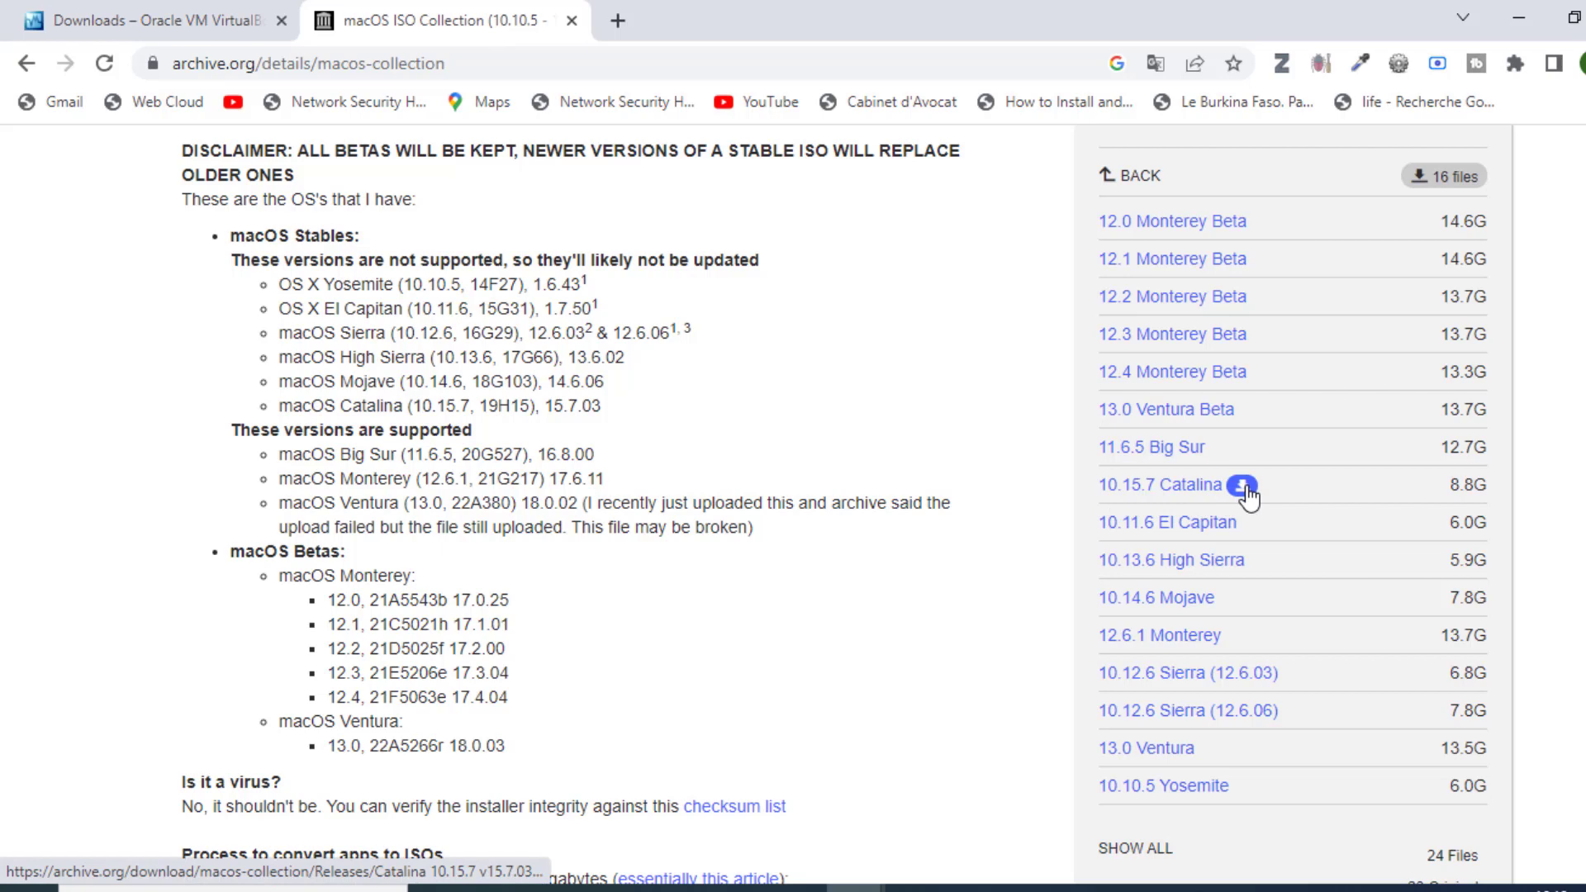
pyautogui.click(1243, 487)
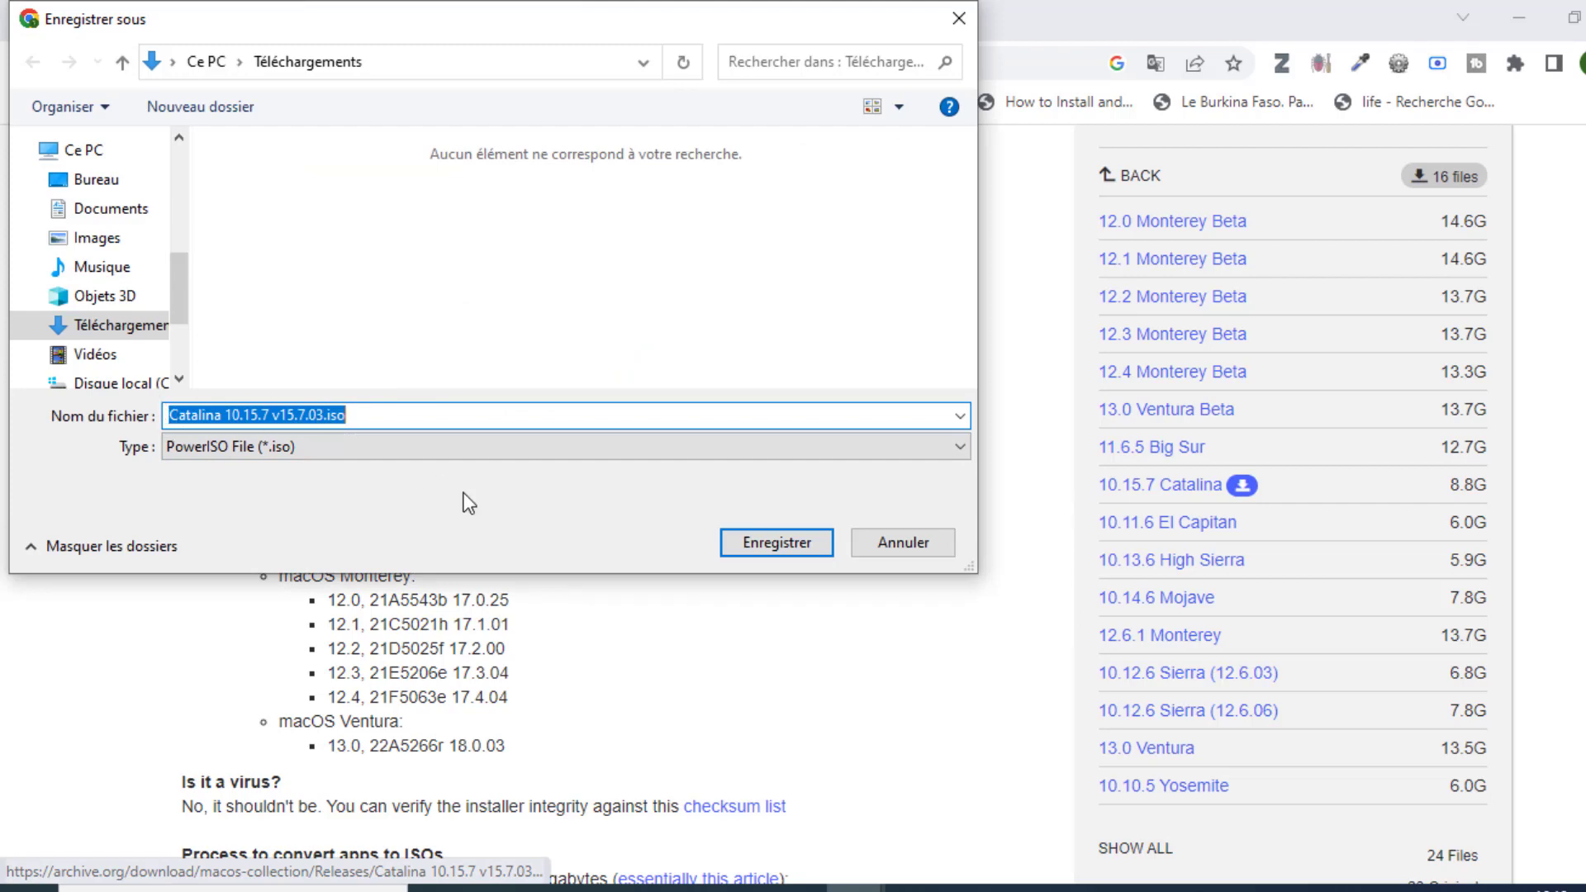
pyautogui.click(776, 544)
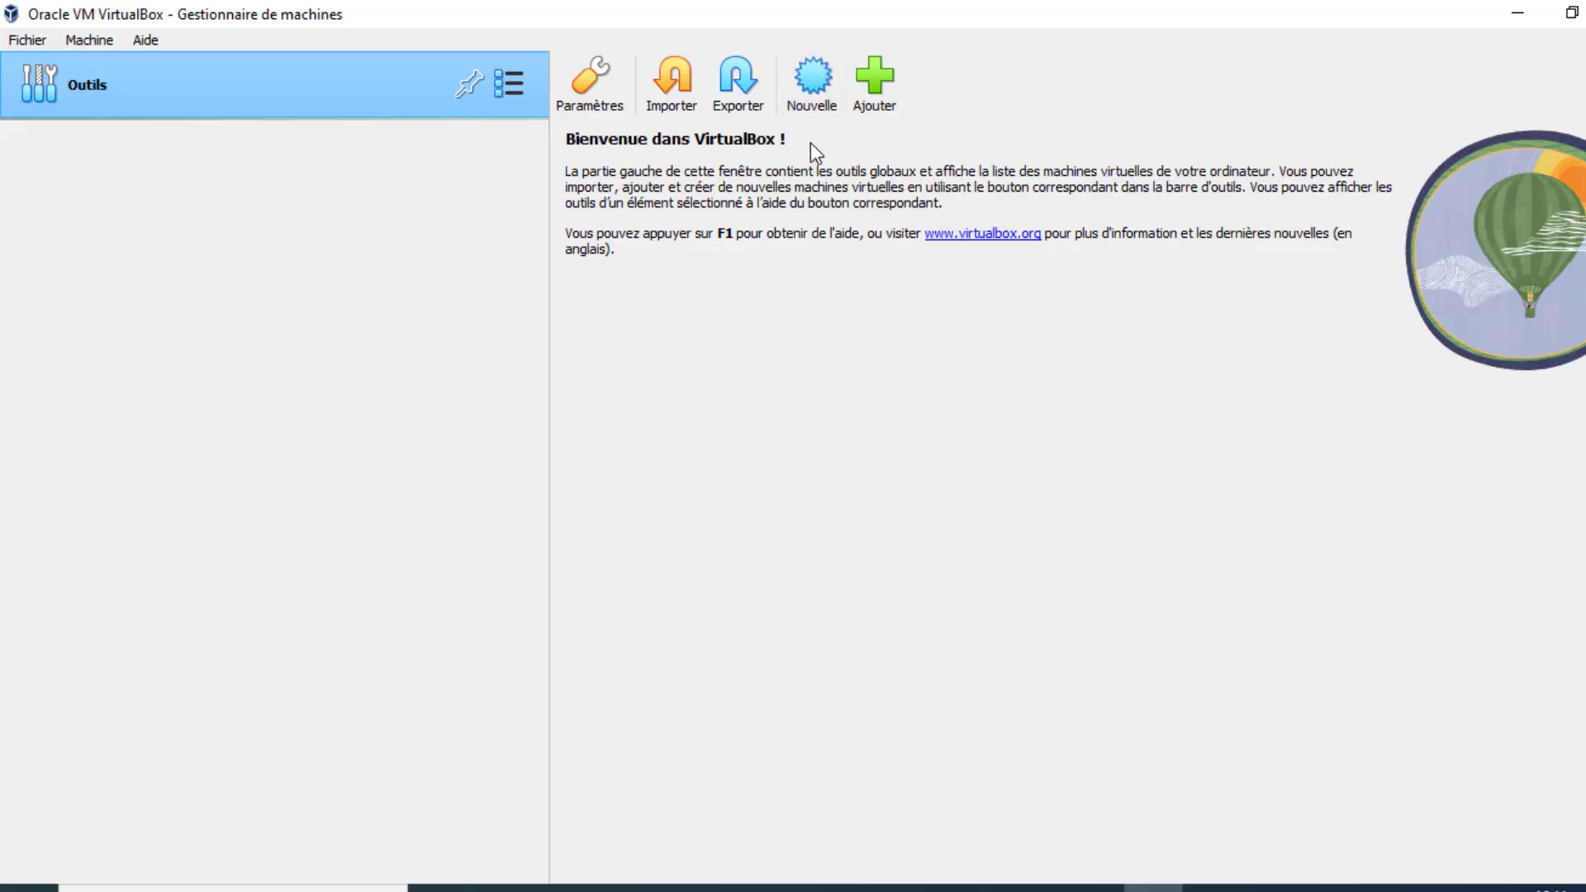
# Step: Switch to VirtualBox and start a new virtual machine named "Mac Os catalina", keeping the Mac OS X (64-bit) version and no ISO image
pyautogui.click(811, 91)
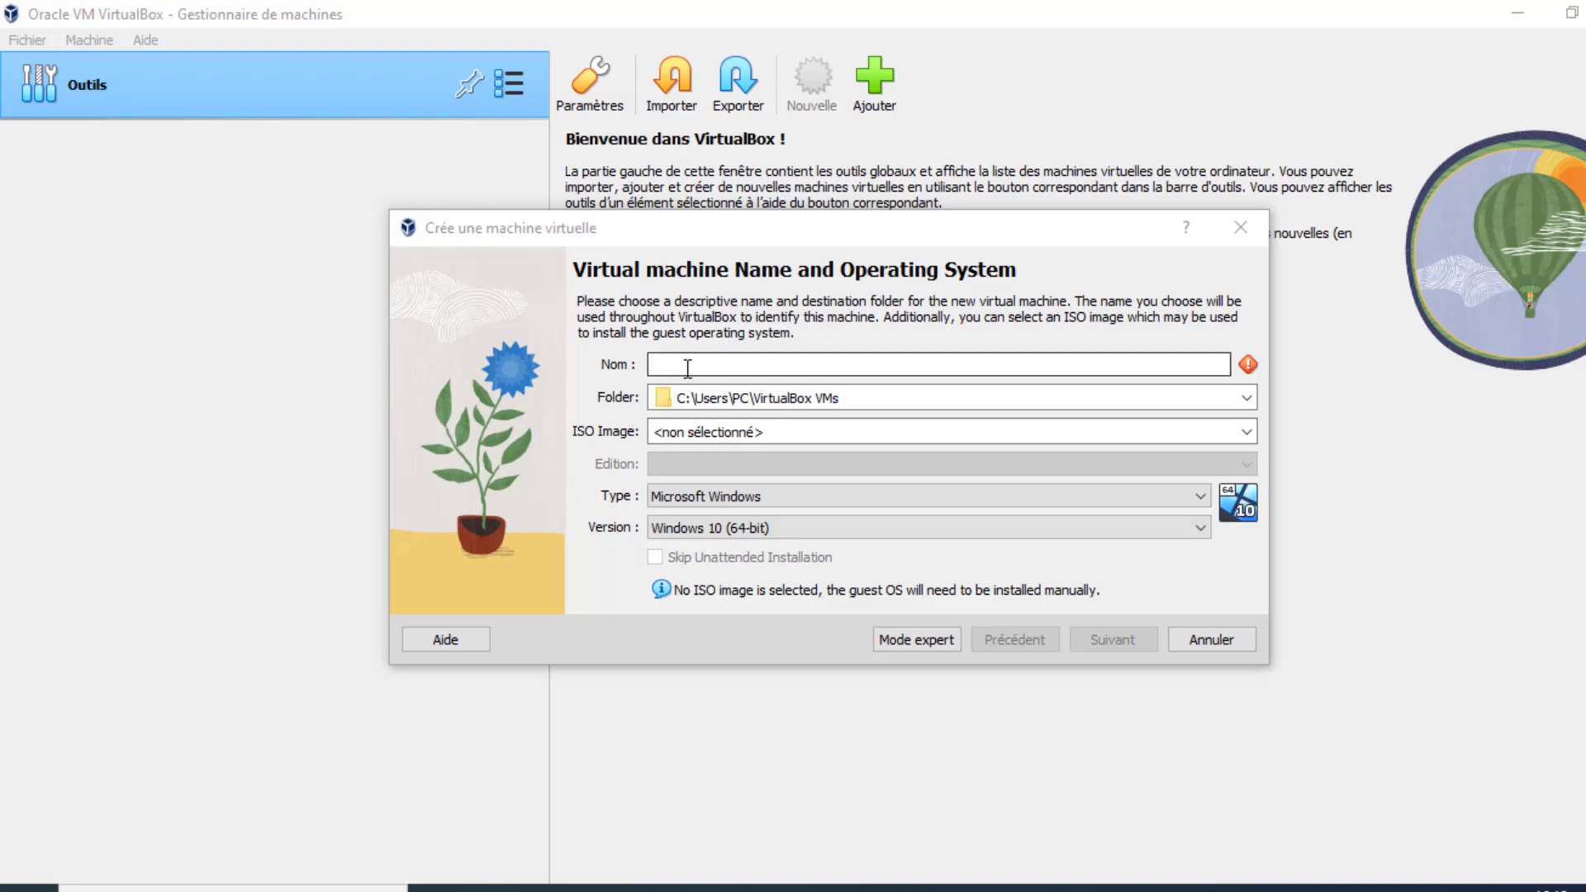
pyautogui.click(772, 368)
pyautogui.write('M')
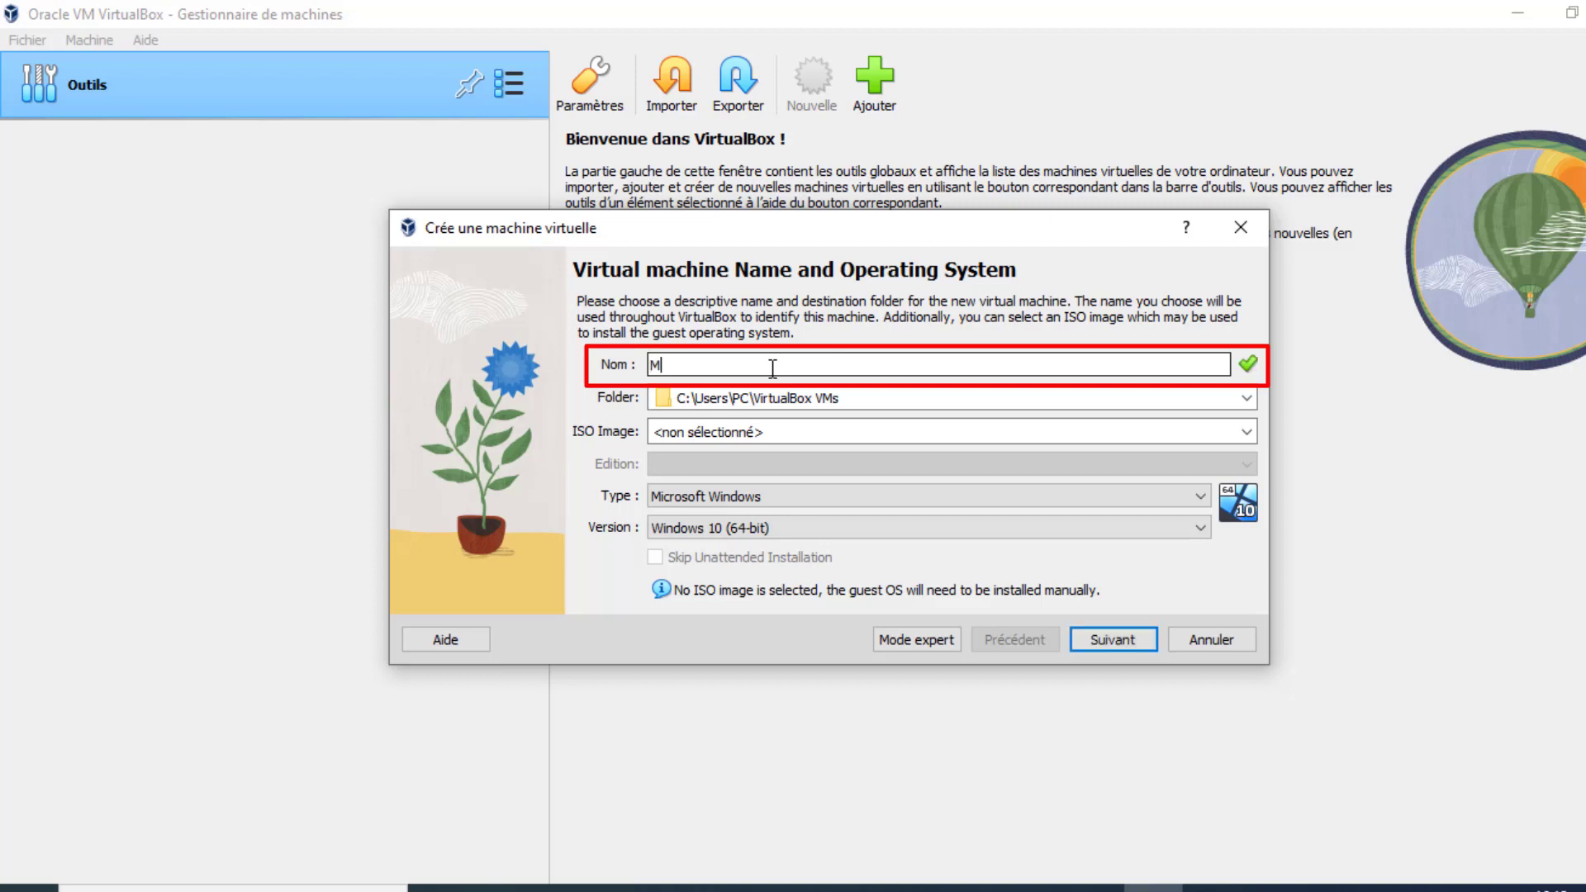
pyautogui.write('ac Os ')
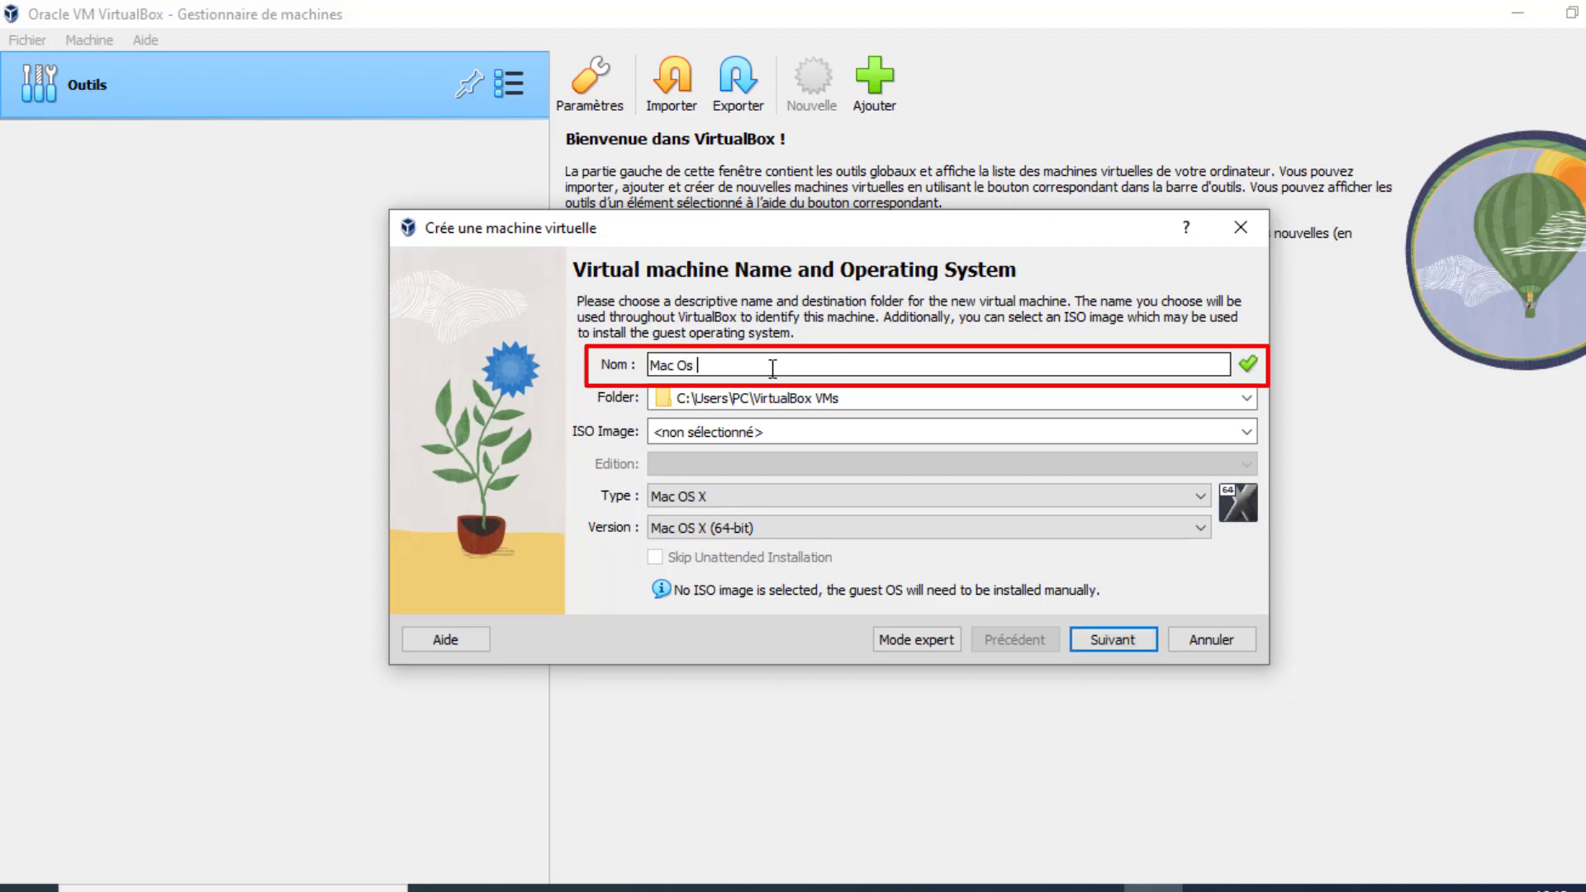
pyautogui.write('catalina')
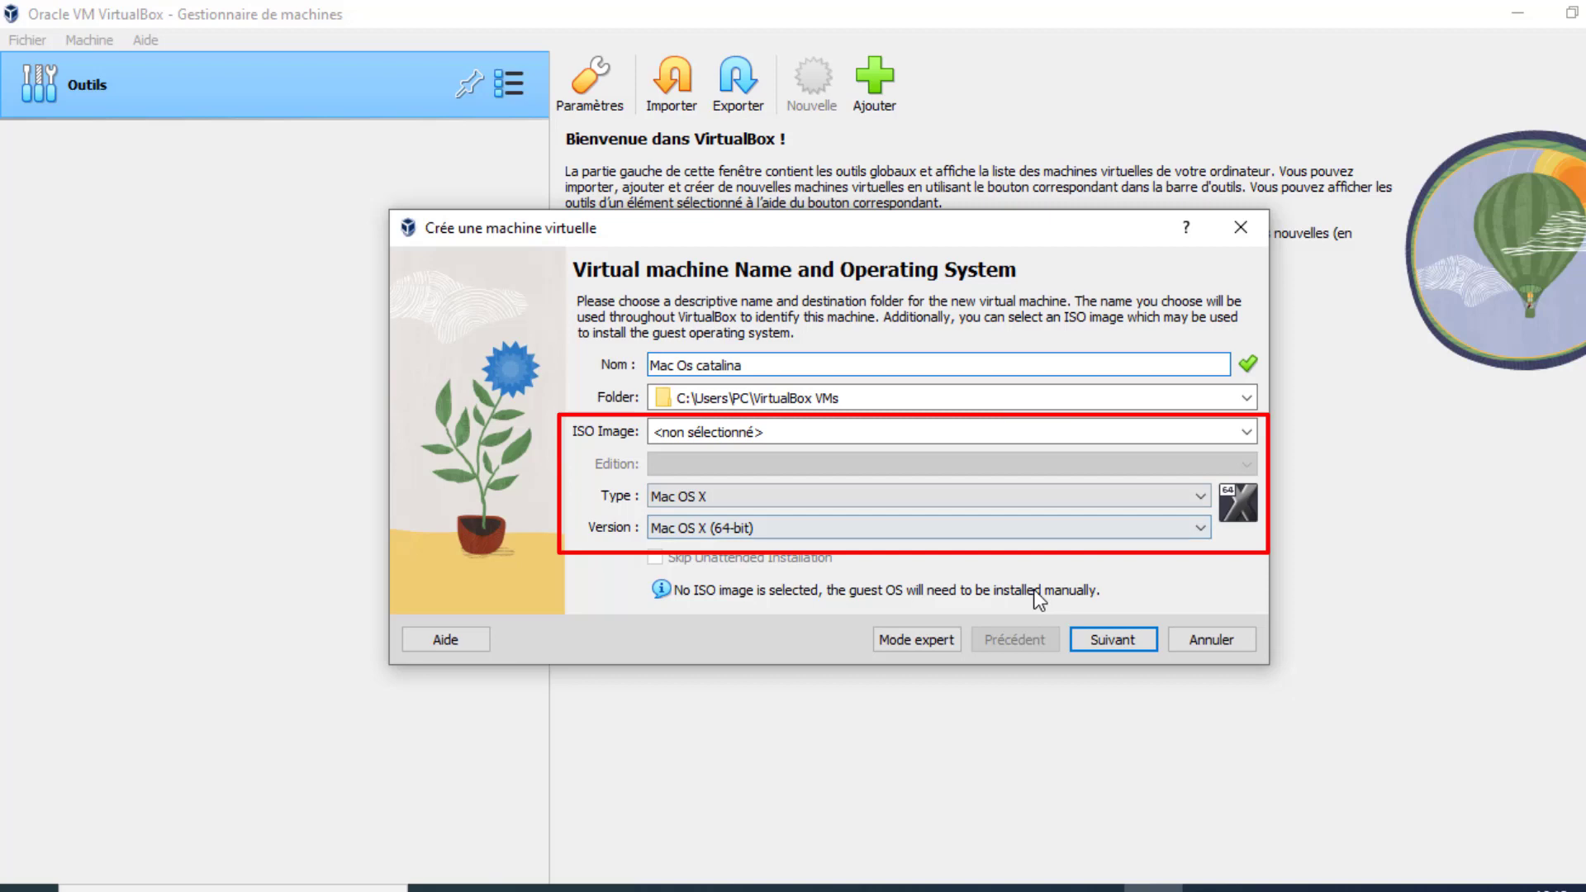
pyautogui.click(1145, 645)
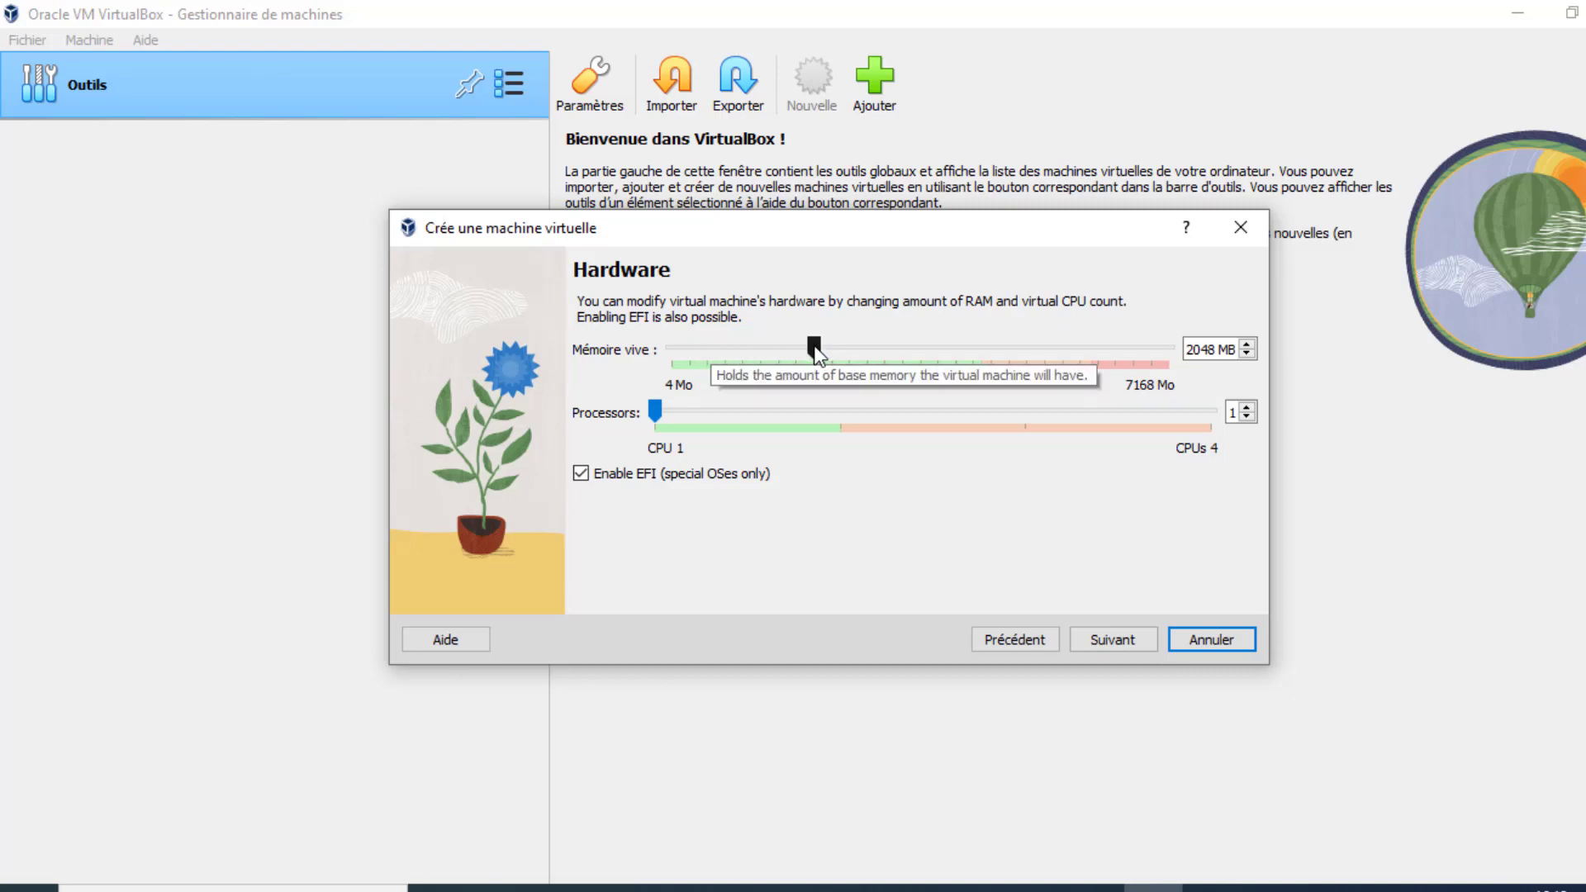
# Step: Give the new virtual machine 4096 MB of memory and 2 processors with EFI left enabled, and continue to the hard disk page
pyautogui.moveTo(815, 348); pyautogui.dragTo(886, 357)
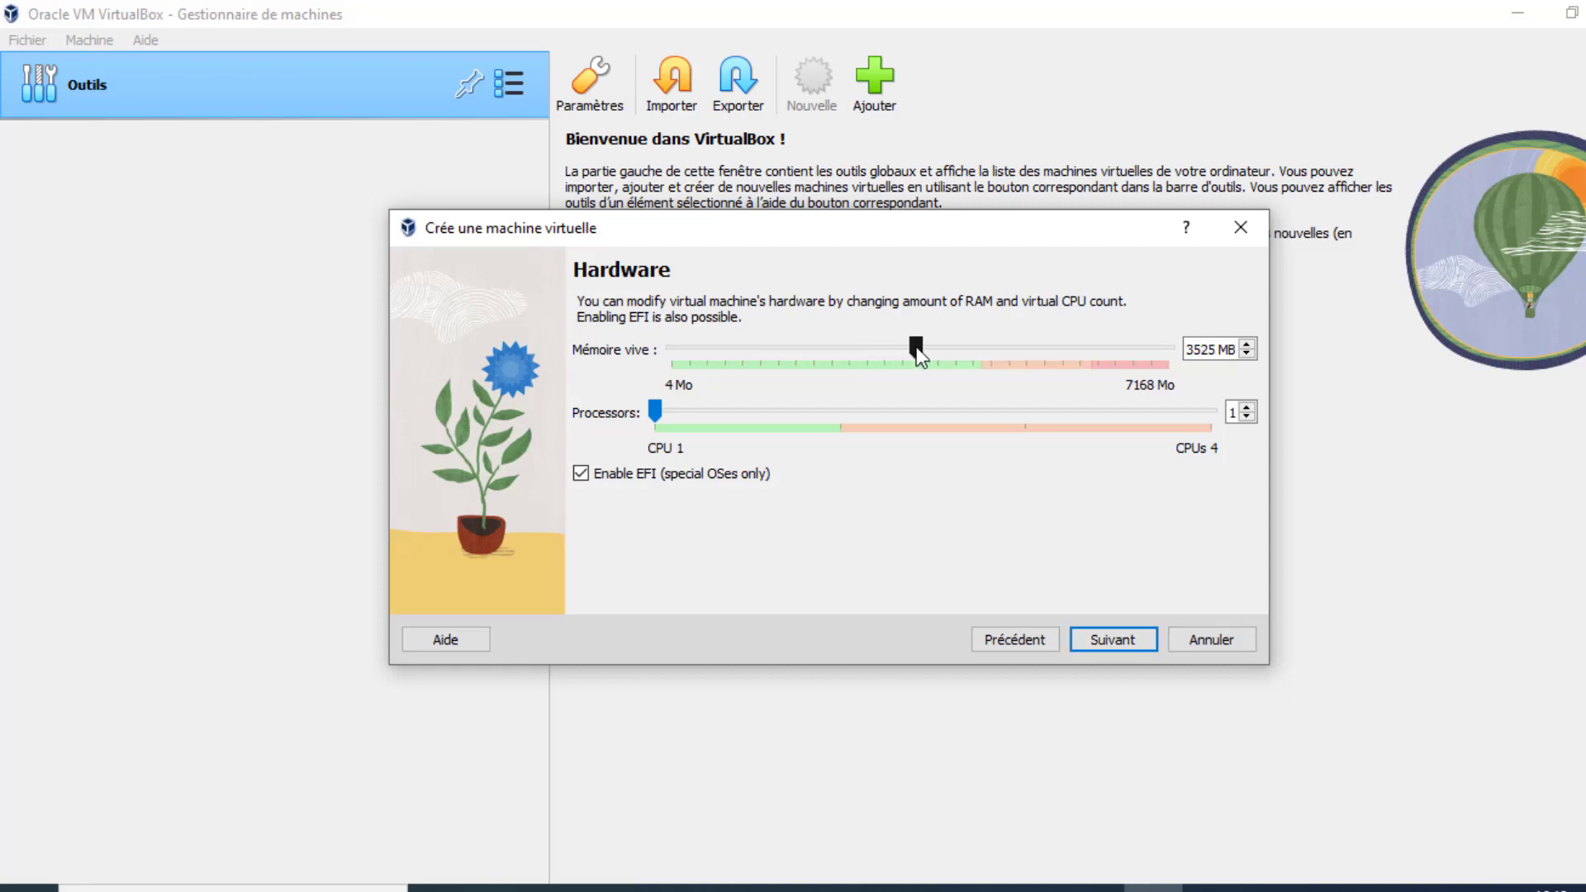
pyautogui.moveTo(932, 349); pyautogui.dragTo(954, 349)
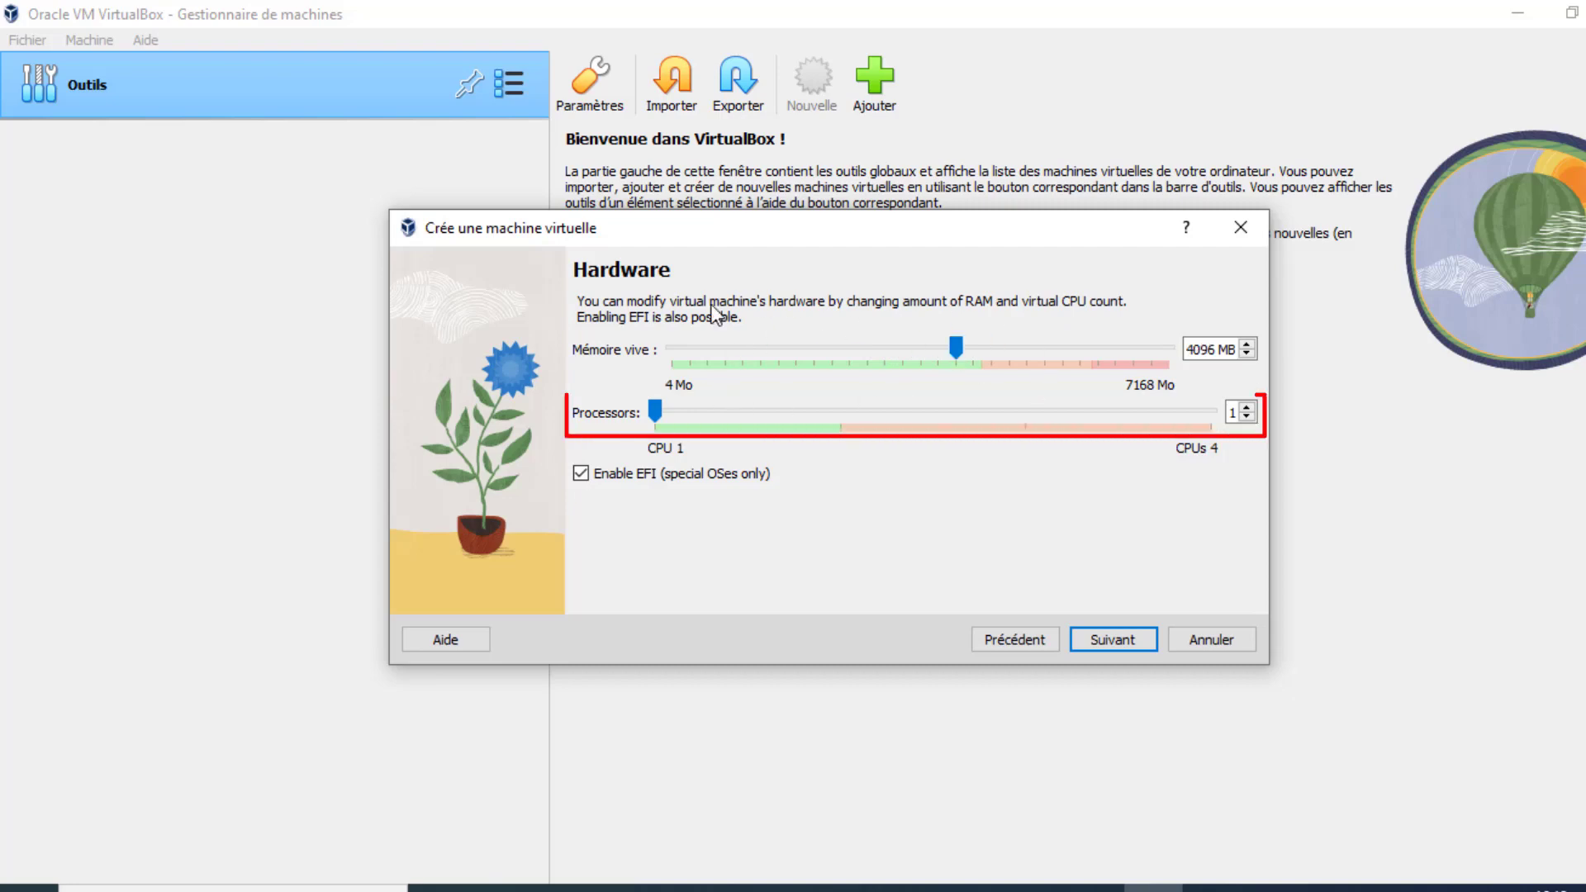
pyautogui.click(1248, 408)
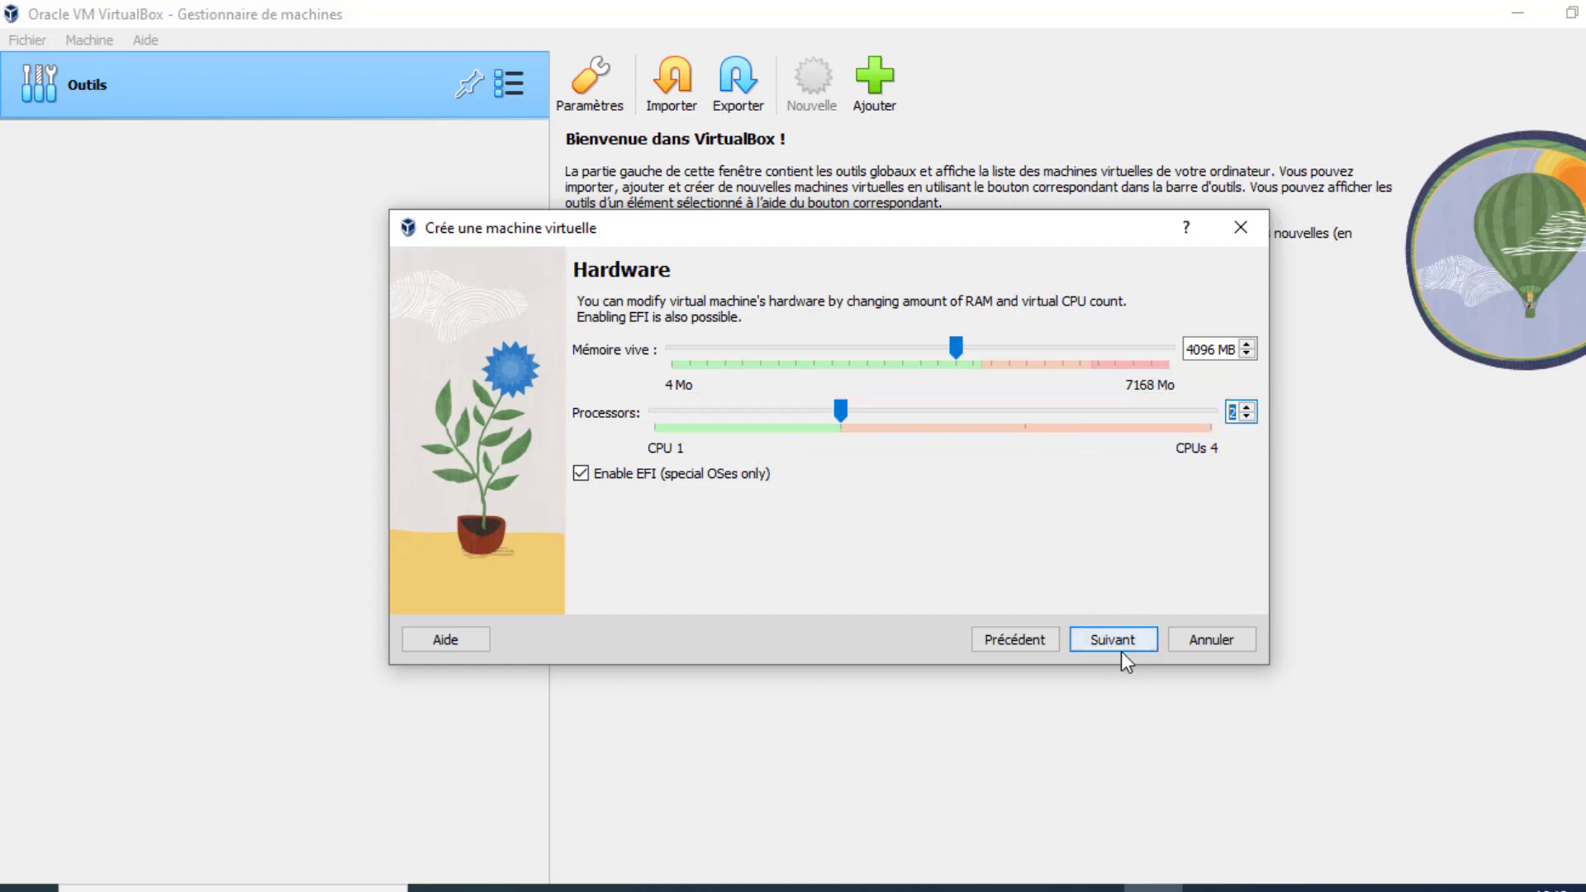
pyautogui.click(1143, 633)
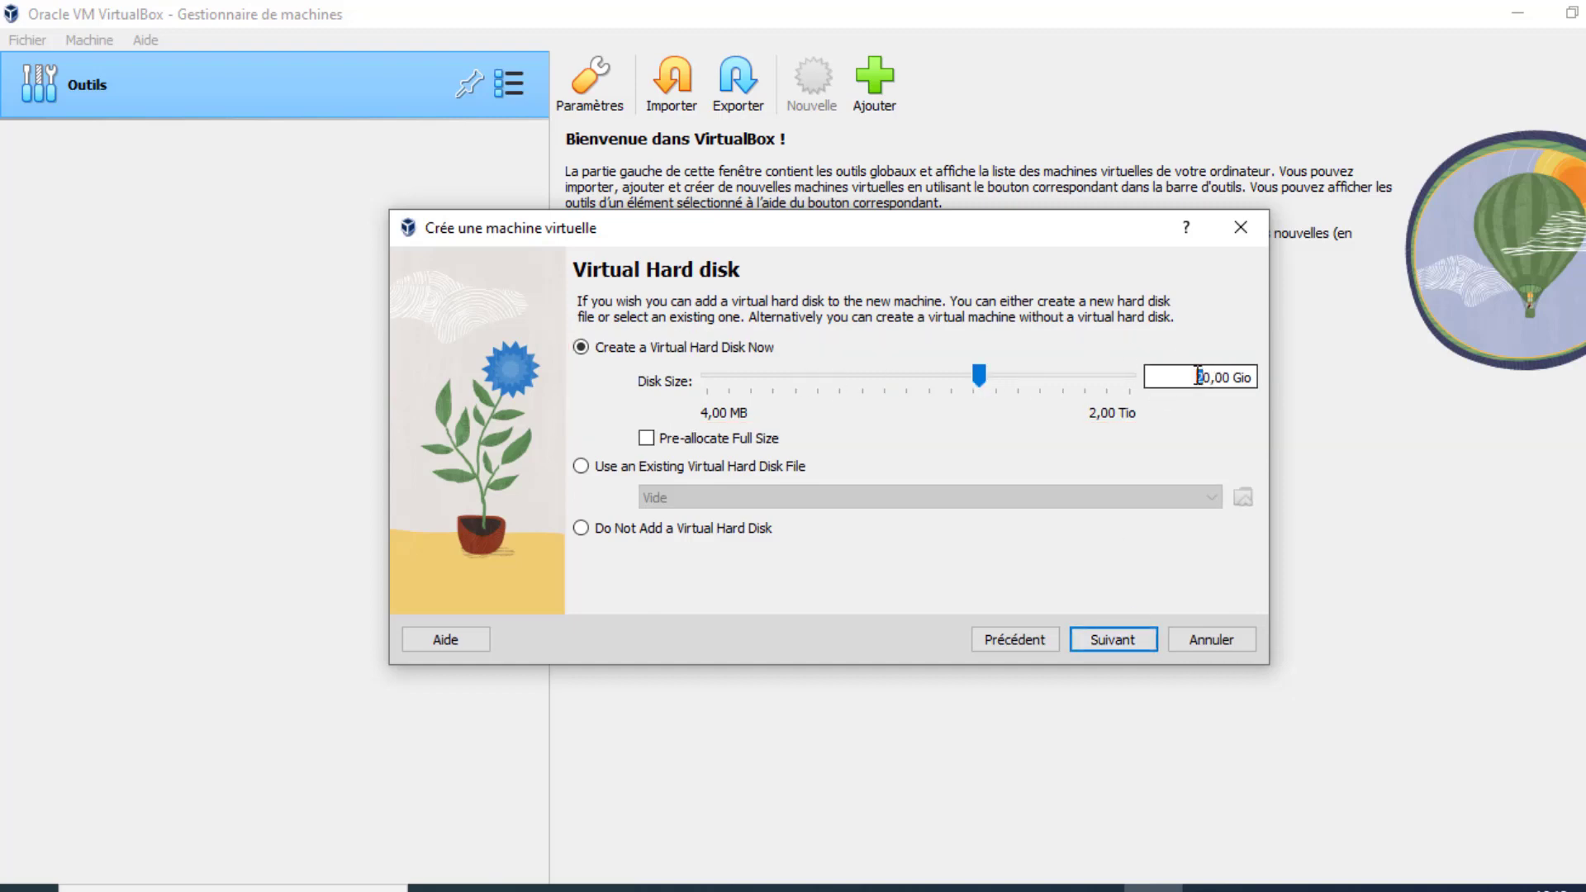
# Step: Set the new virtual hard disk's size to 60 GB and finish creating the virtual machine
pyautogui.moveTo(1199, 377); pyautogui.dragTo(1190, 376)
pyautogui.write('6')
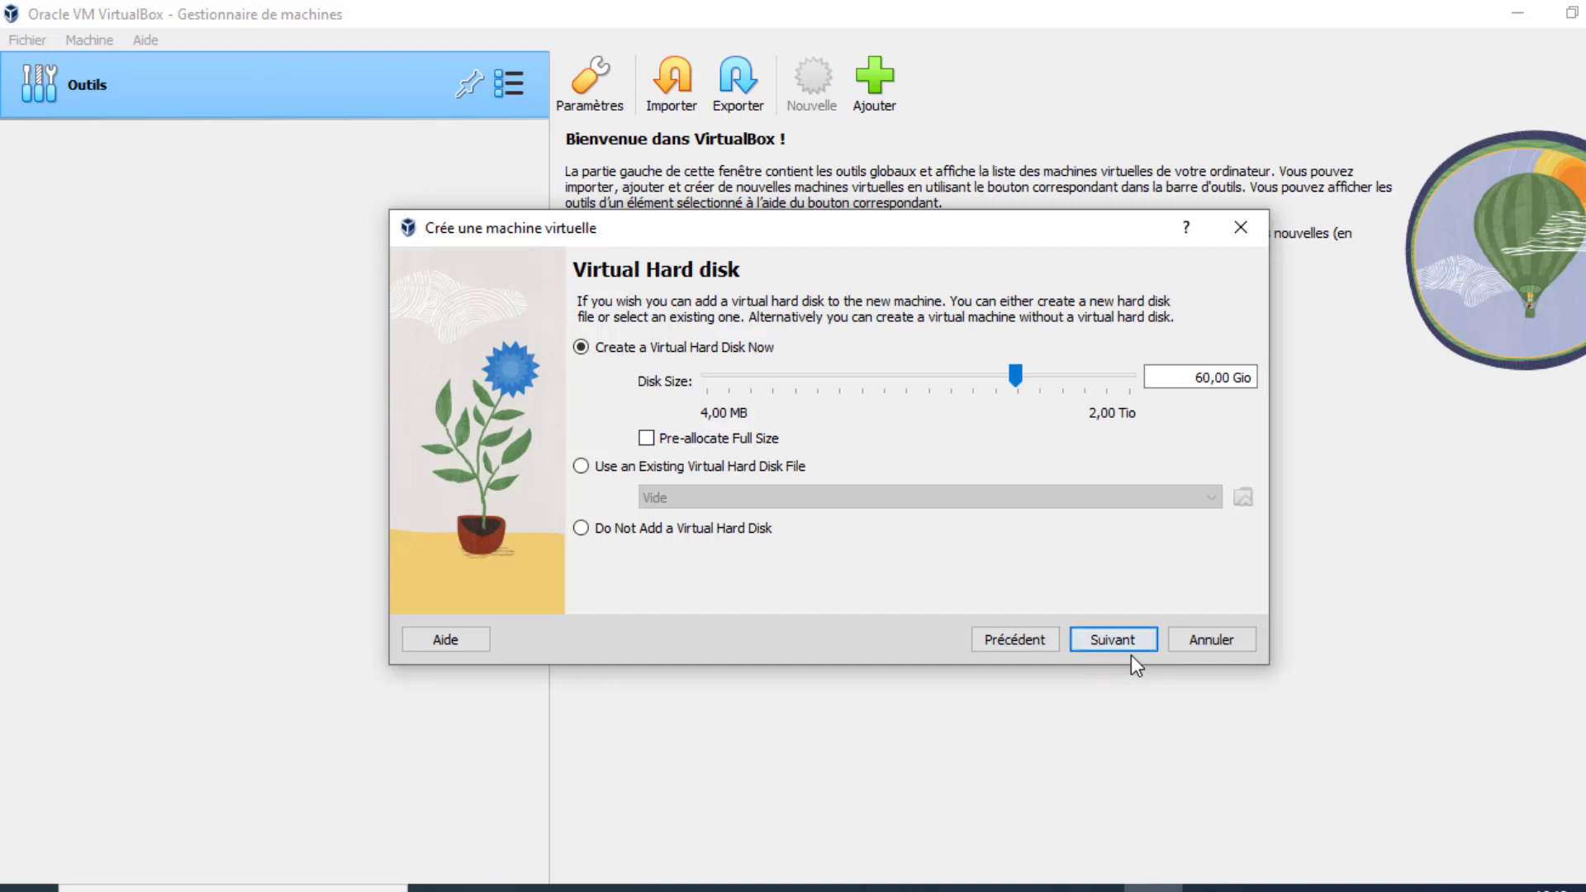
pyautogui.click(1138, 633)
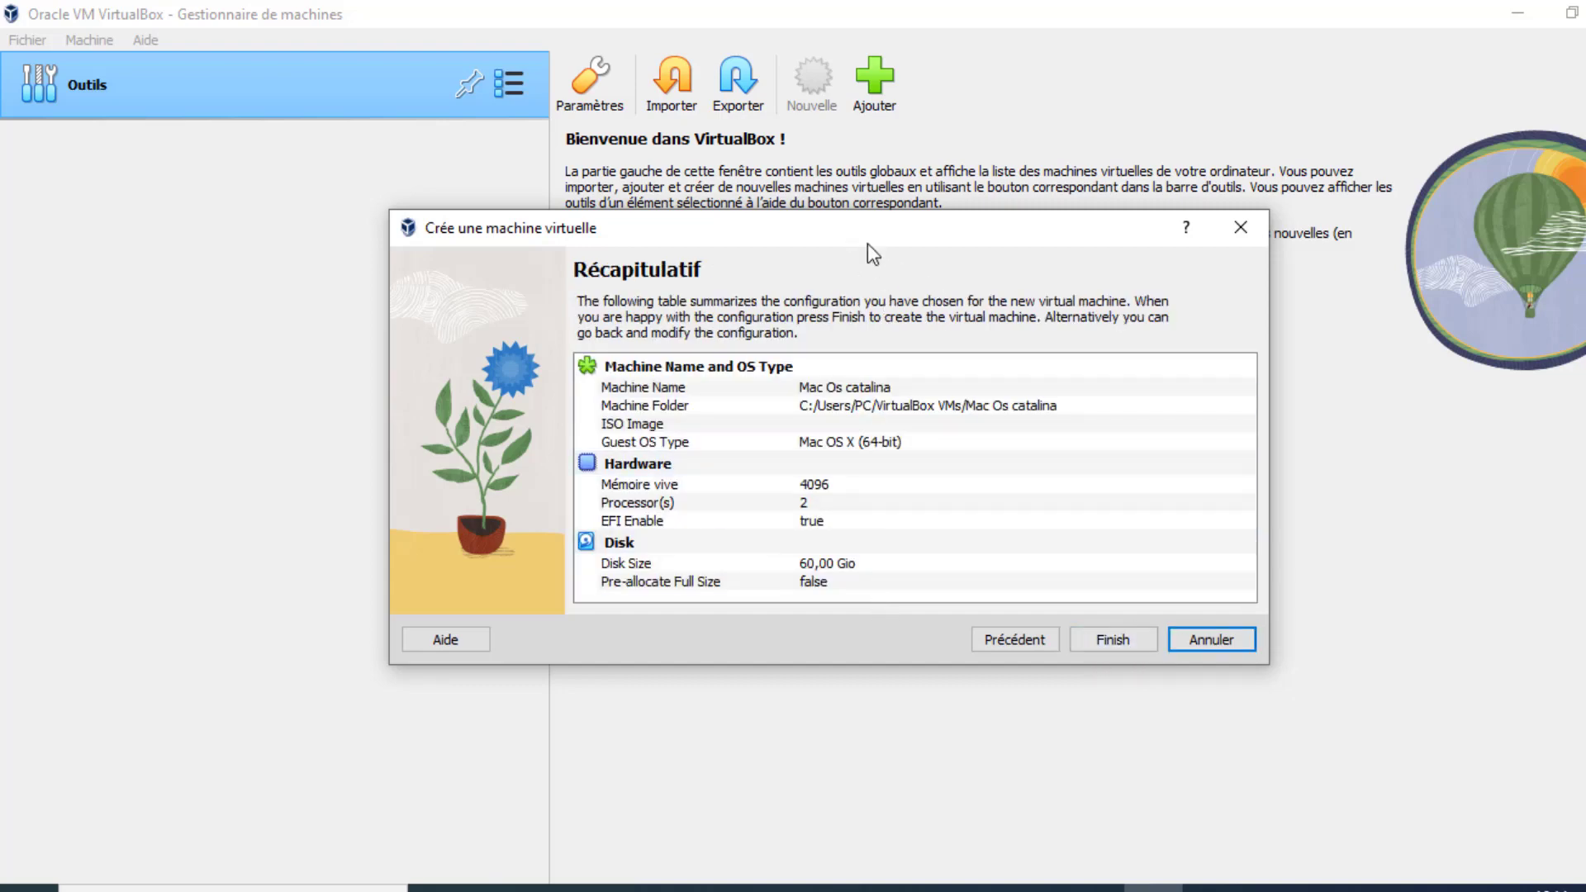
pyautogui.click(1137, 645)
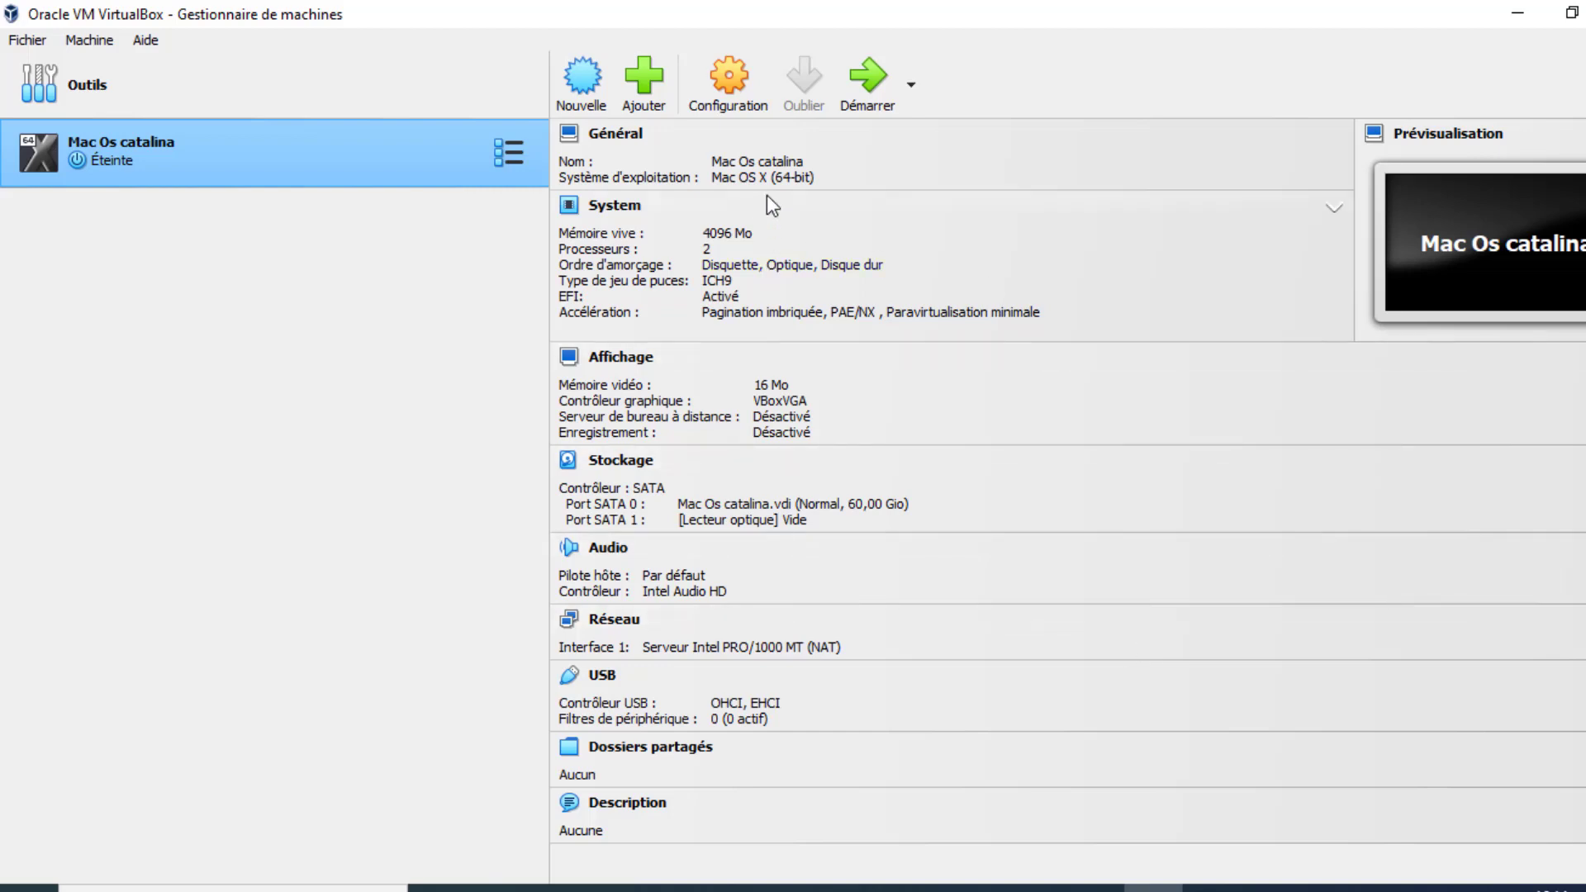
# Step: Open the Mac Os catalina machine's settings and raise its video memory to 128 MB
pyautogui.click(730, 80)
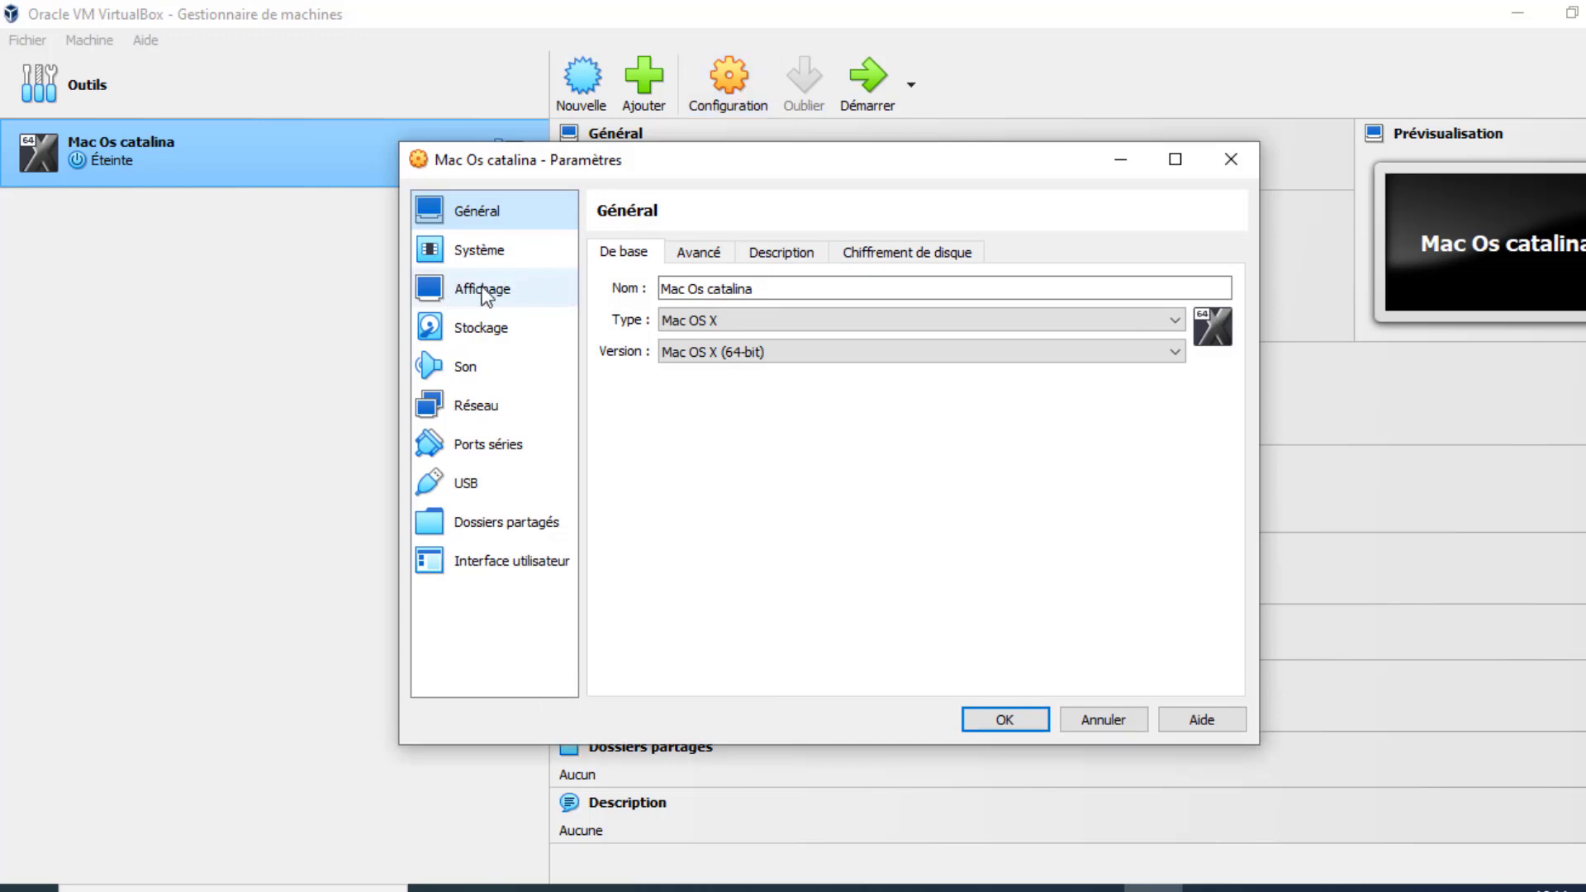
pyautogui.click(499, 299)
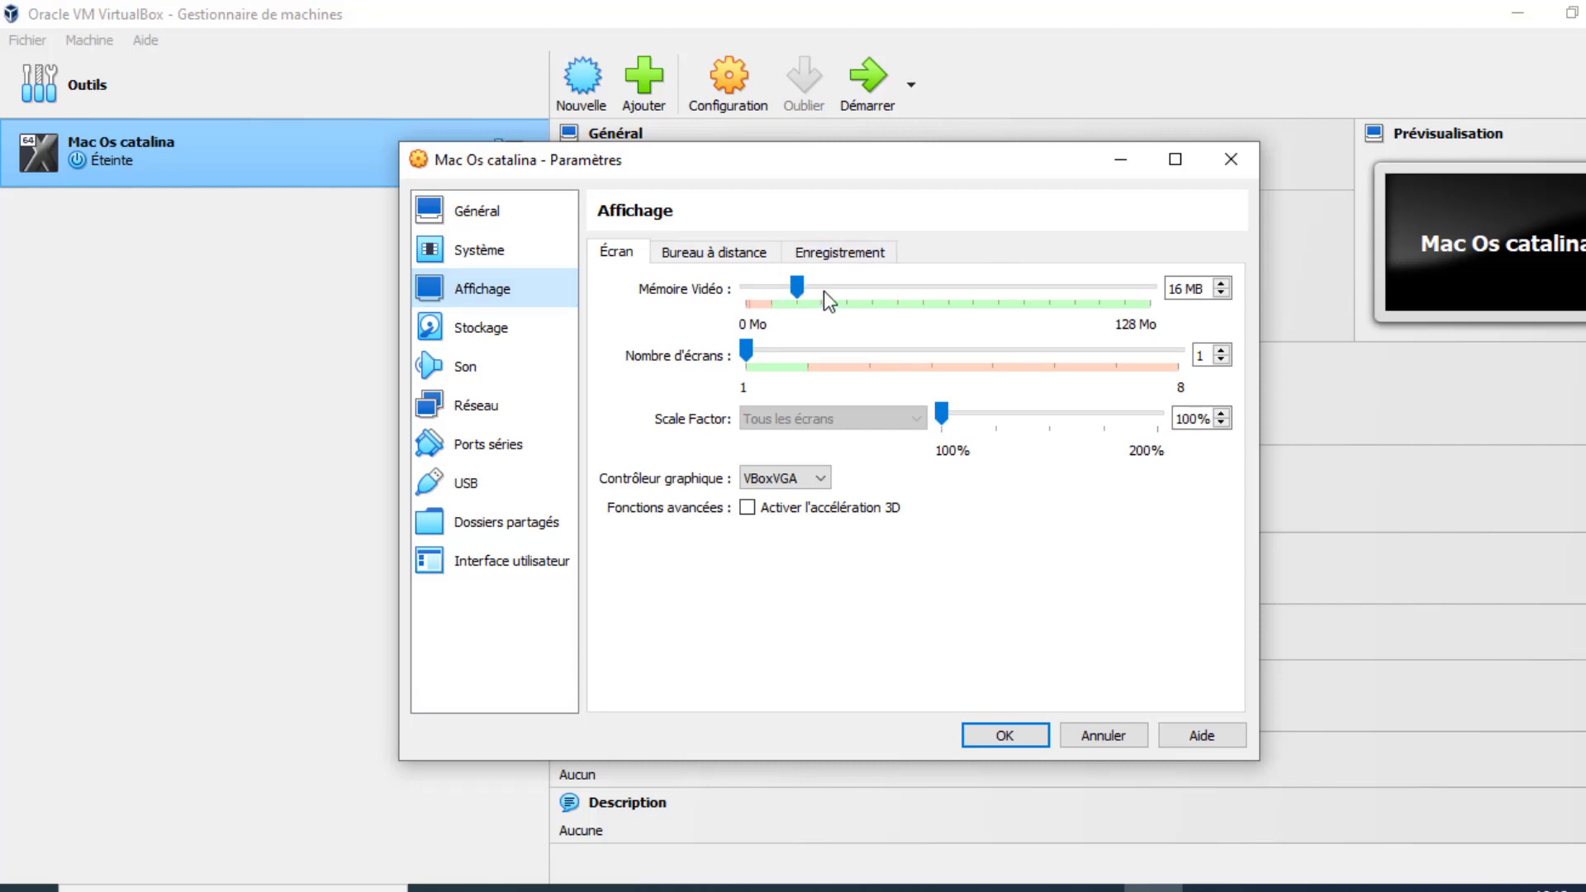
pyautogui.moveTo(797, 287); pyautogui.dragTo(1165, 299)
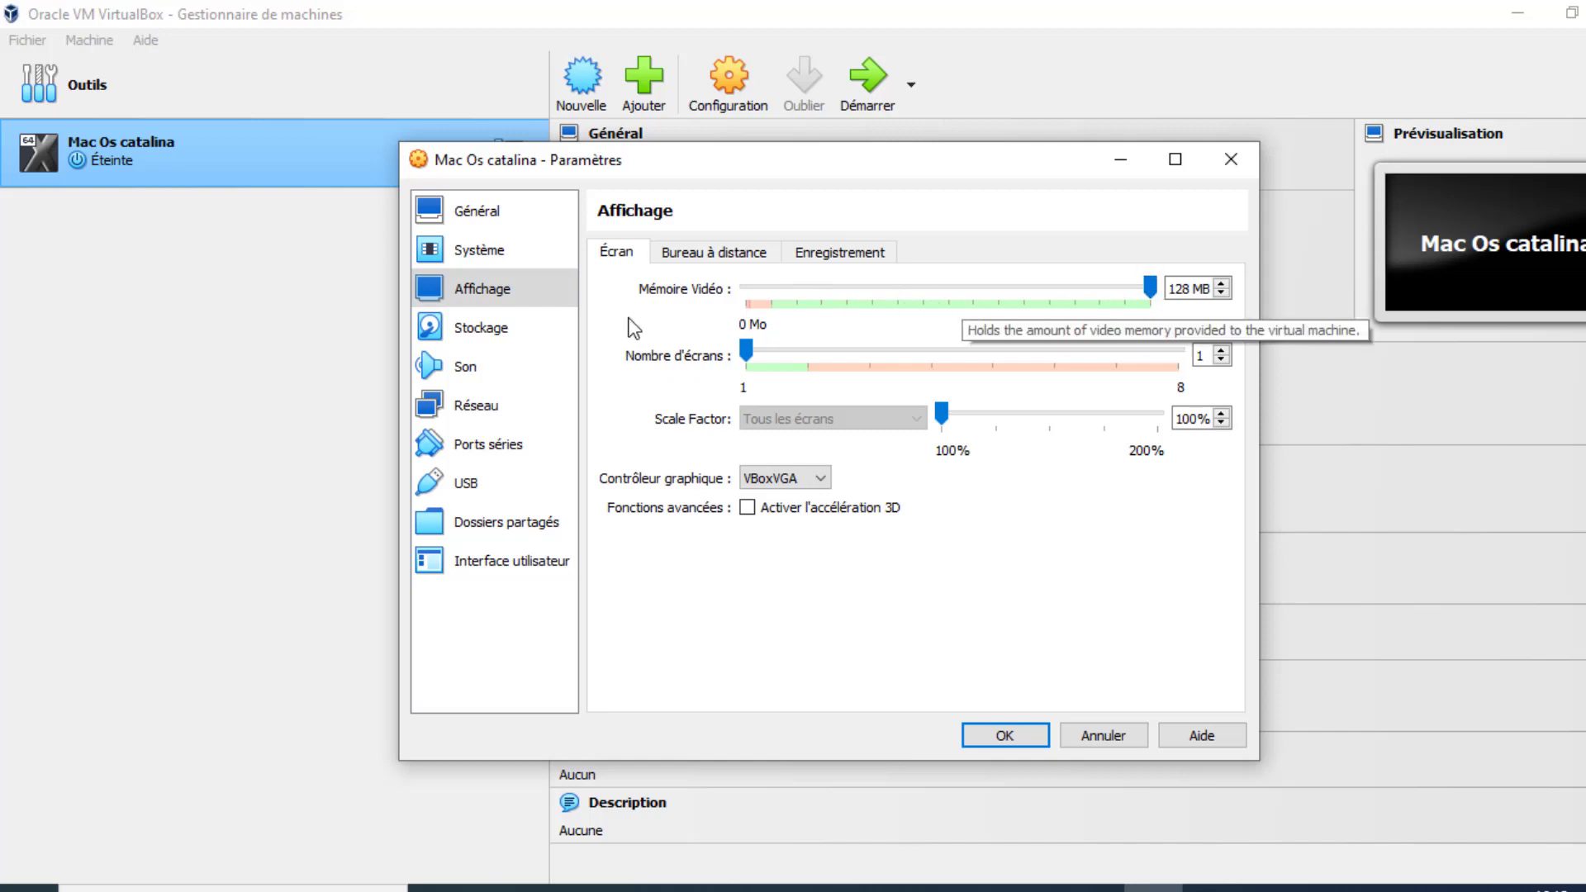
# Step: Attach "Catalina 10.15.7 v15.7.03.iso" to the machine's empty optical drive and save the settings
pyautogui.click(468, 344)
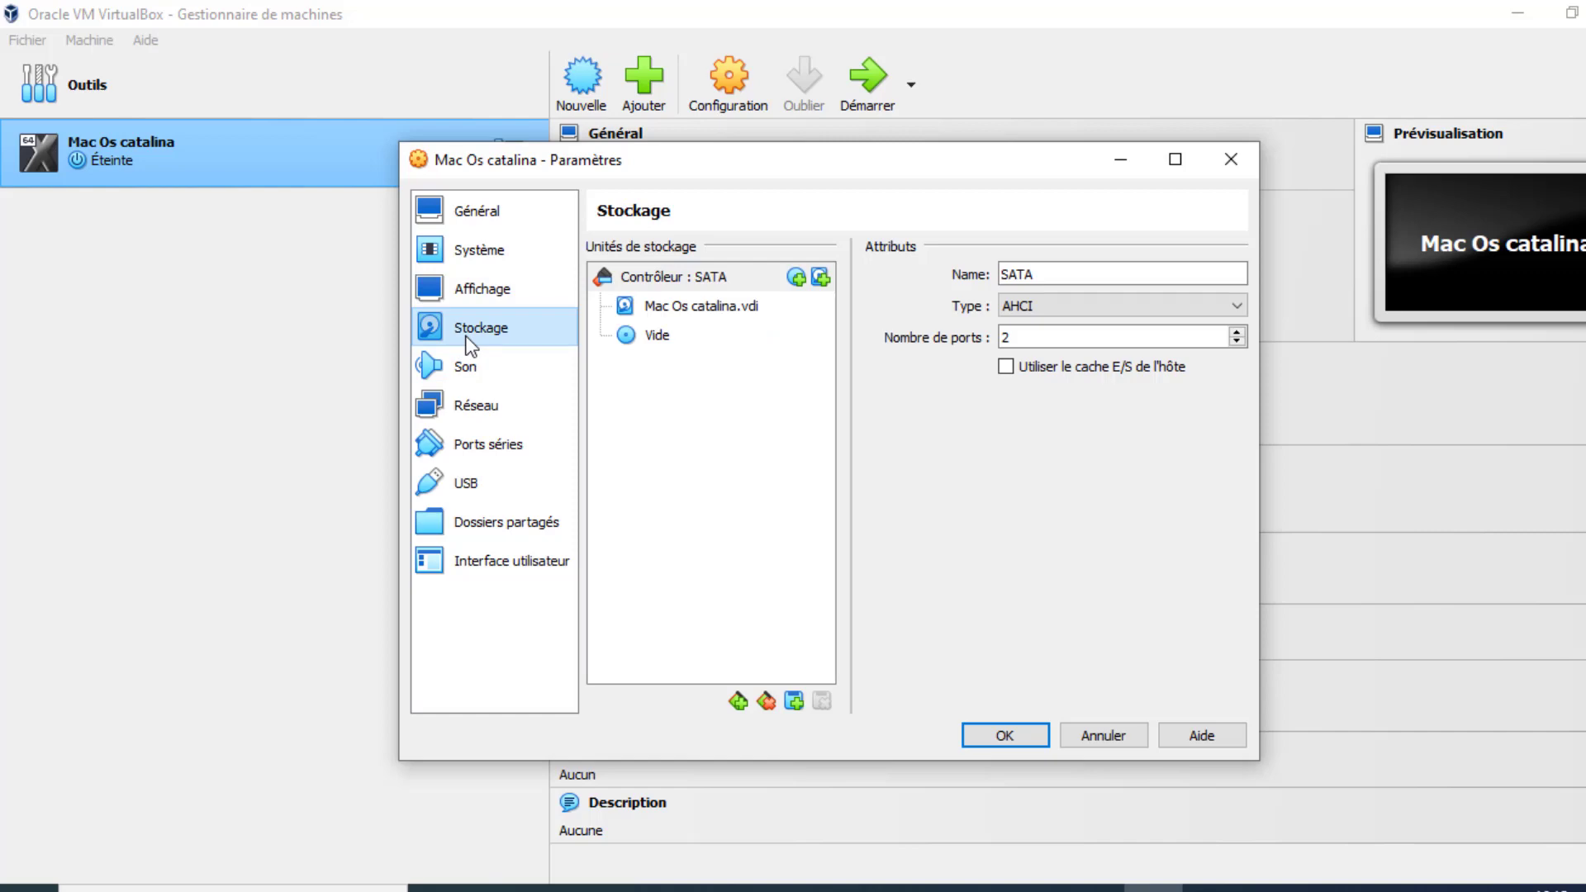
pyautogui.click(659, 336)
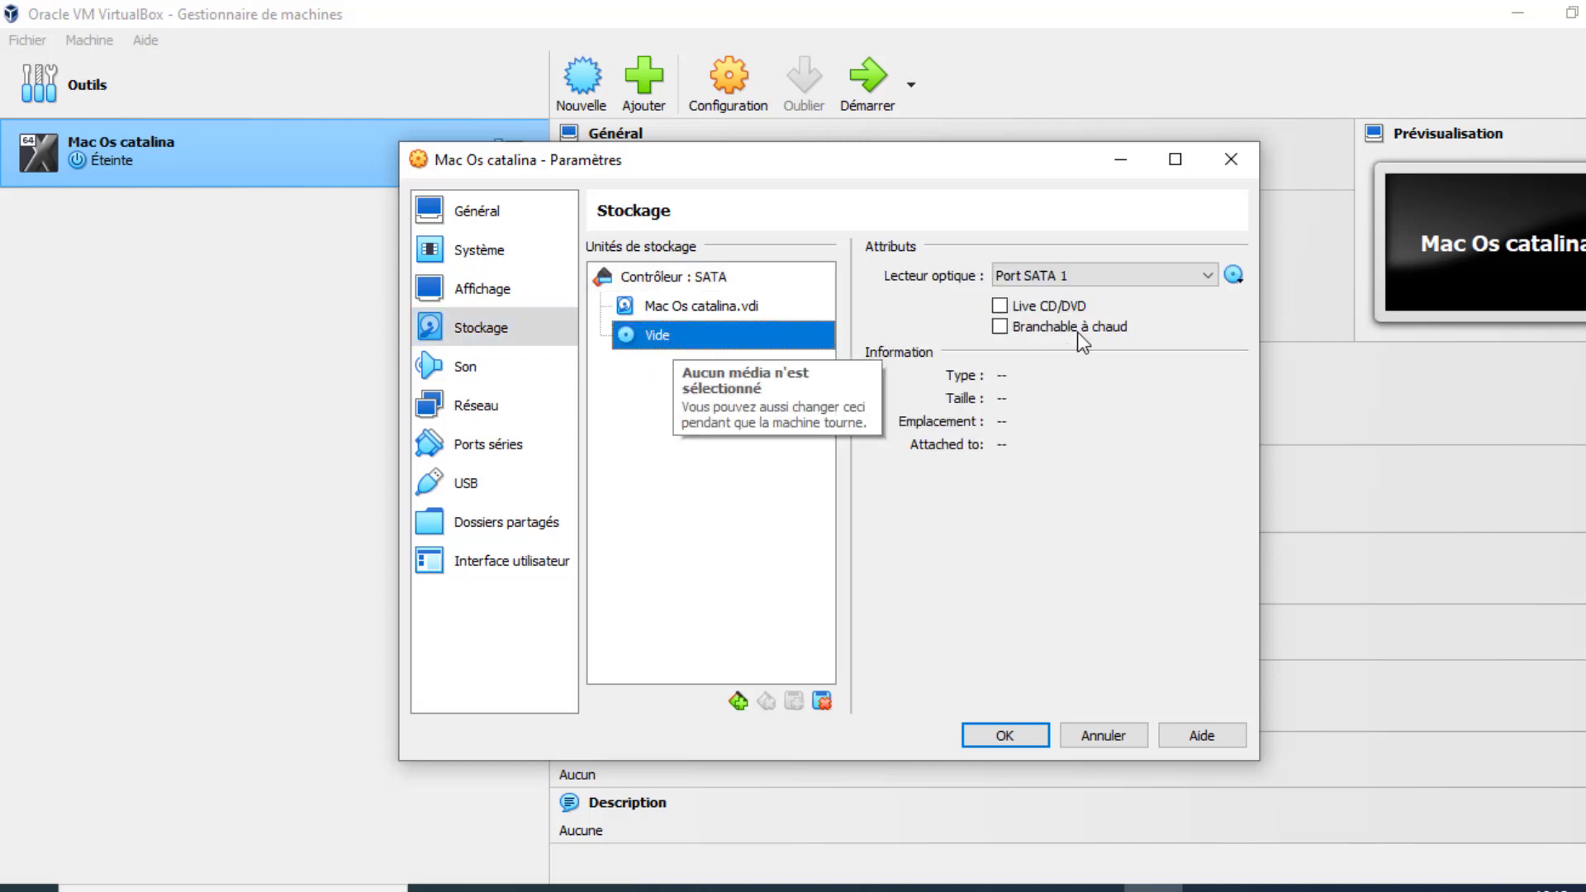
pyautogui.click(1236, 277)
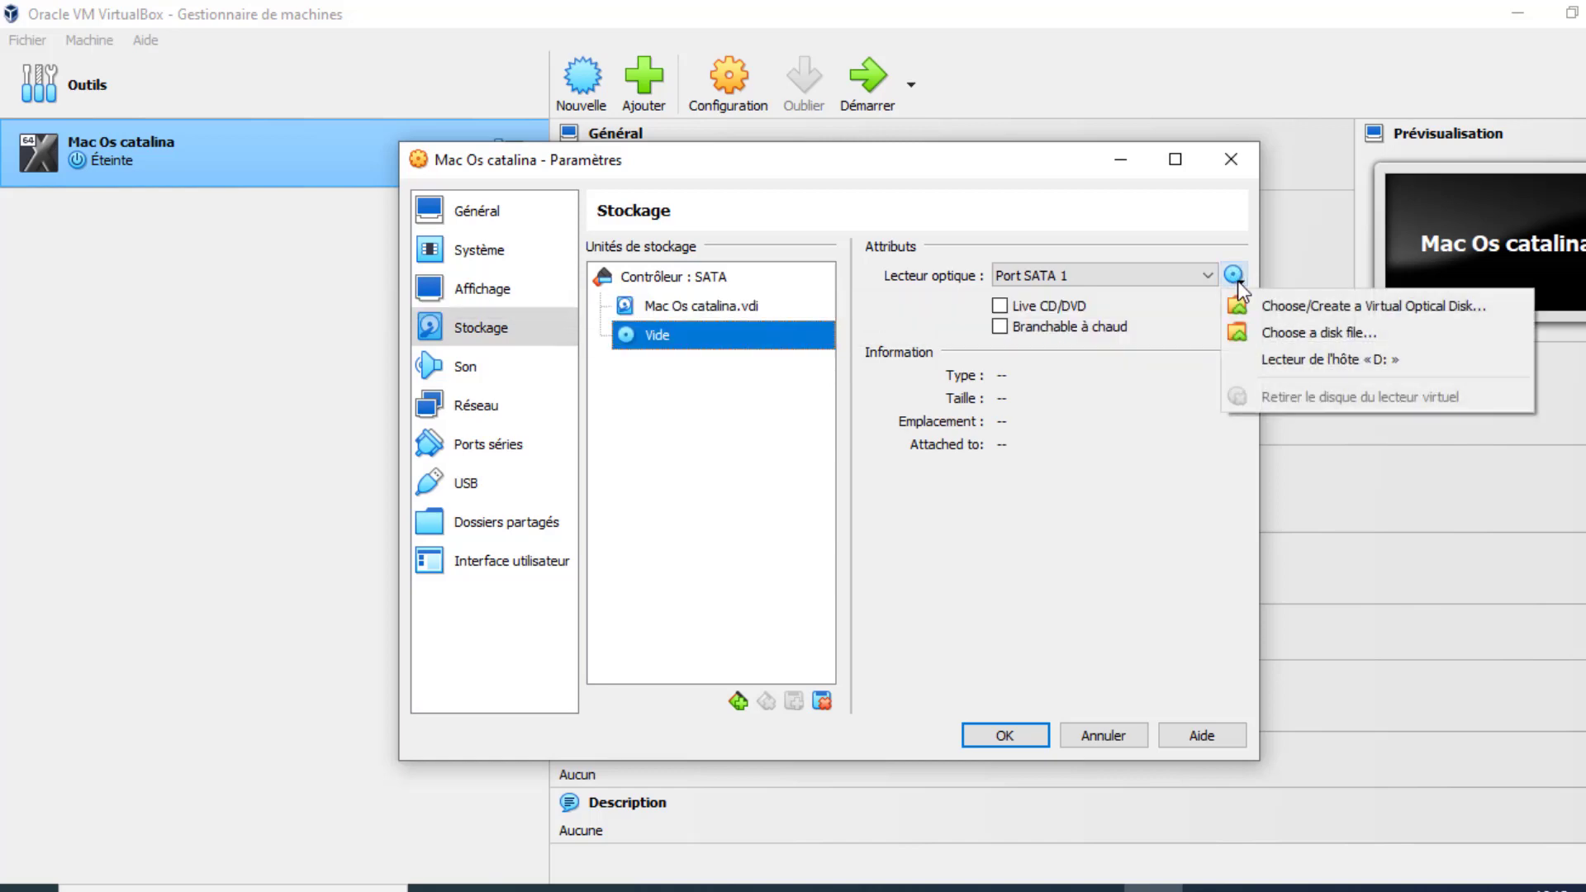
pyautogui.click(1351, 334)
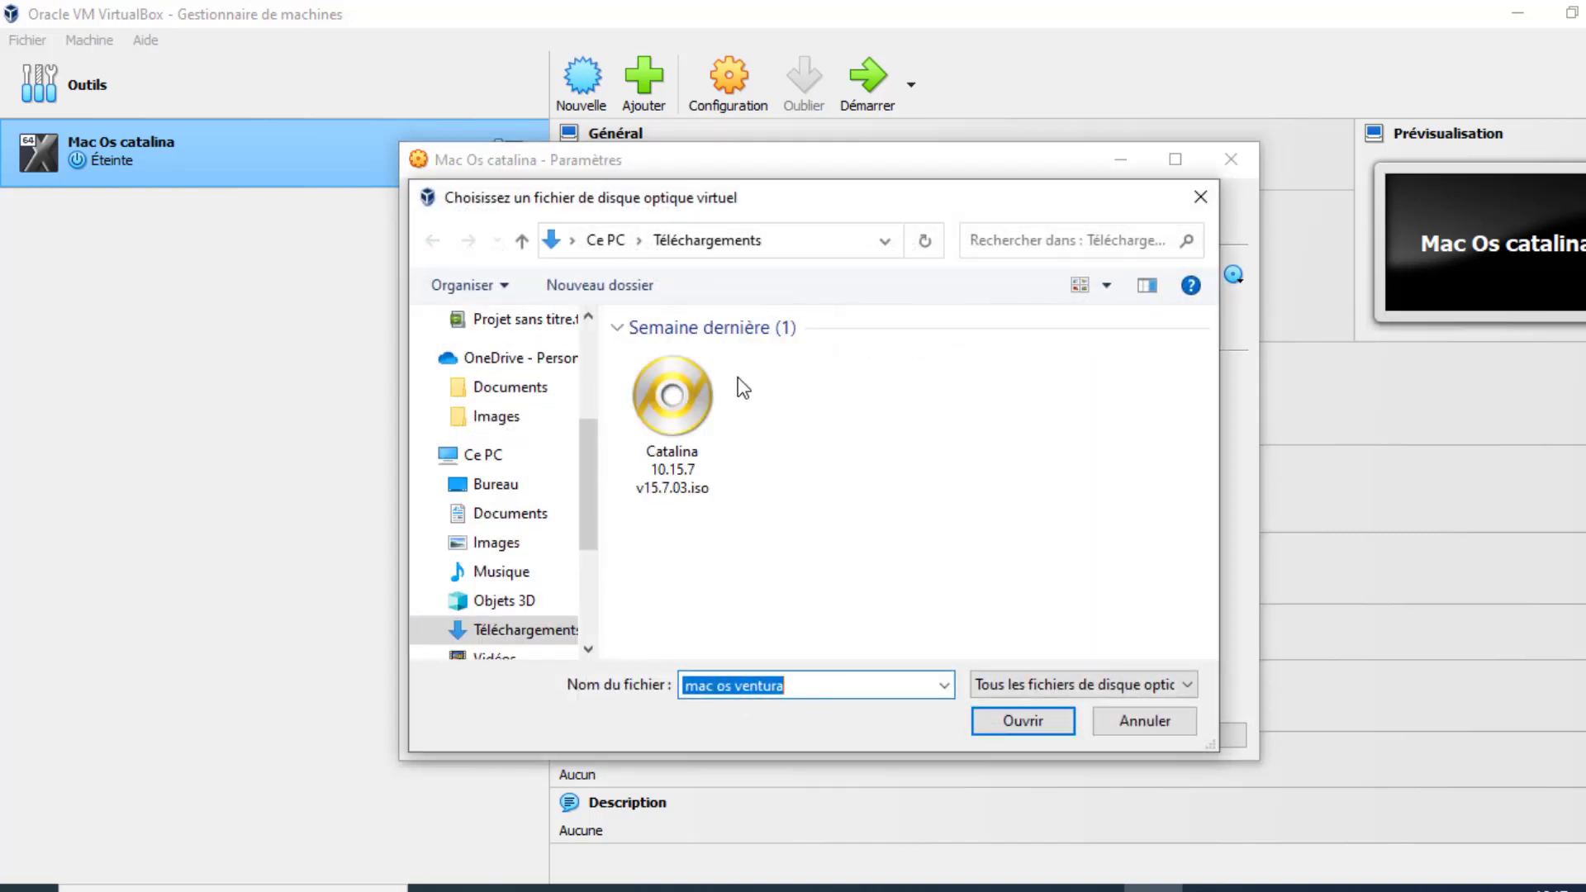
pyautogui.click(683, 379)
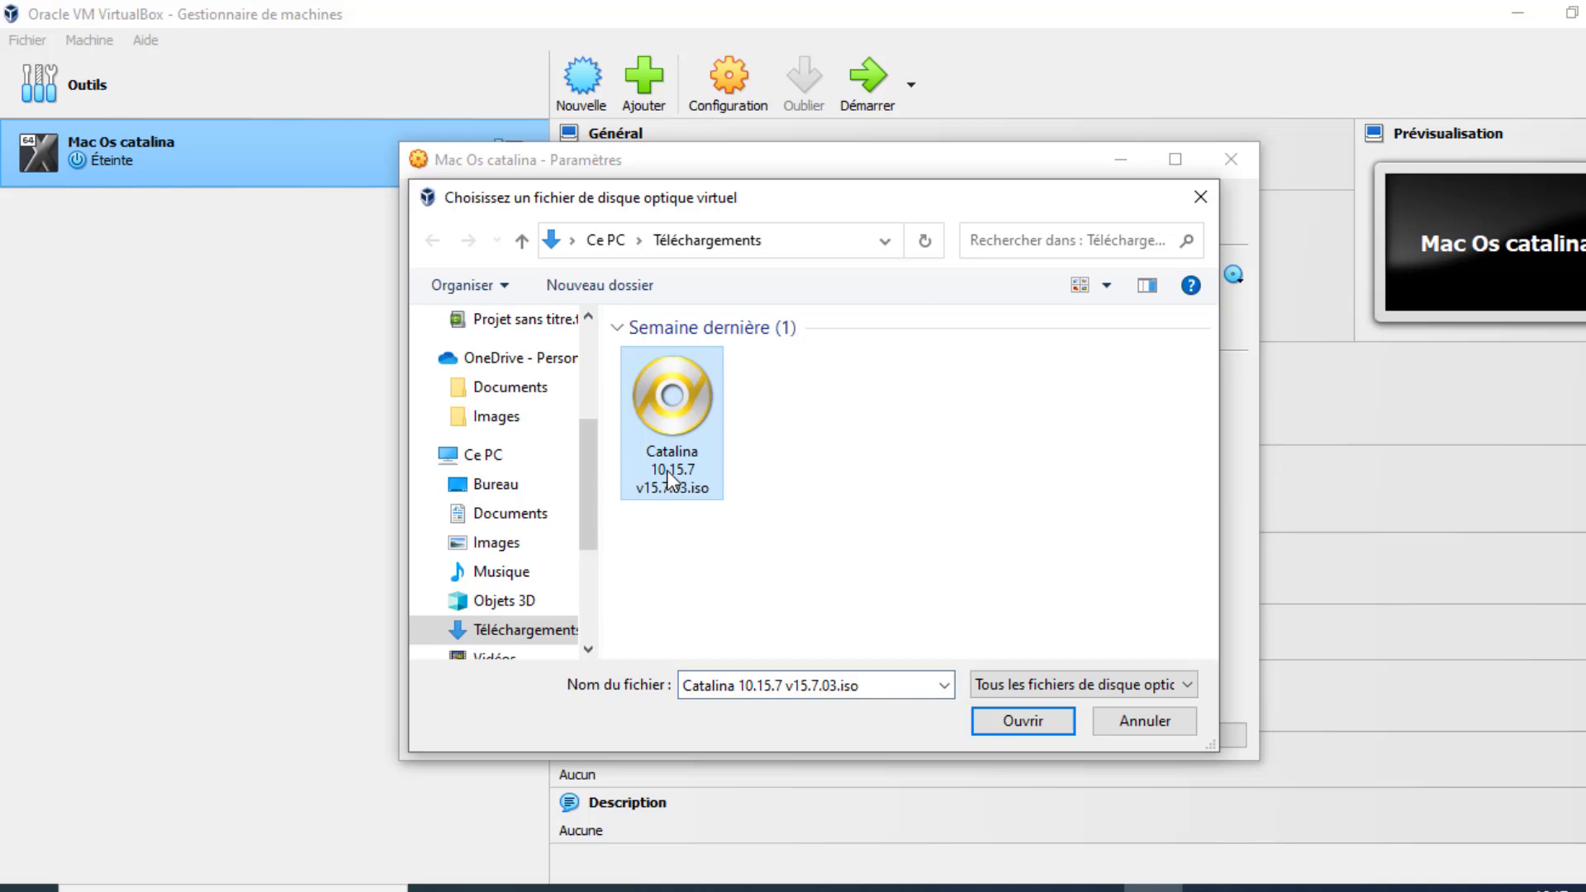
pyautogui.click(1032, 726)
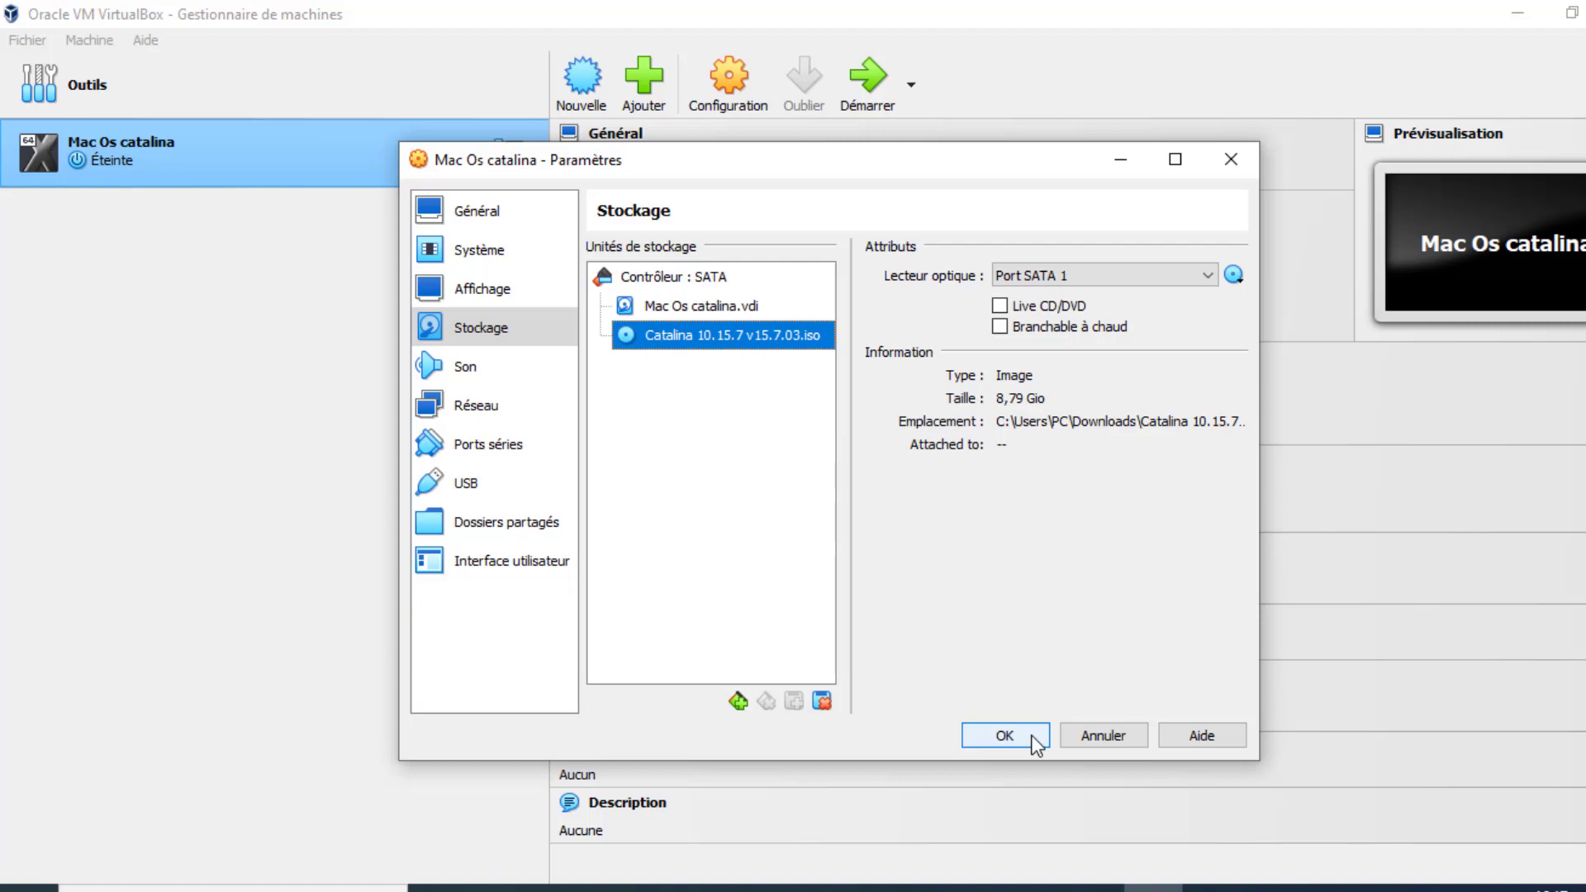
pyautogui.click(1035, 742)
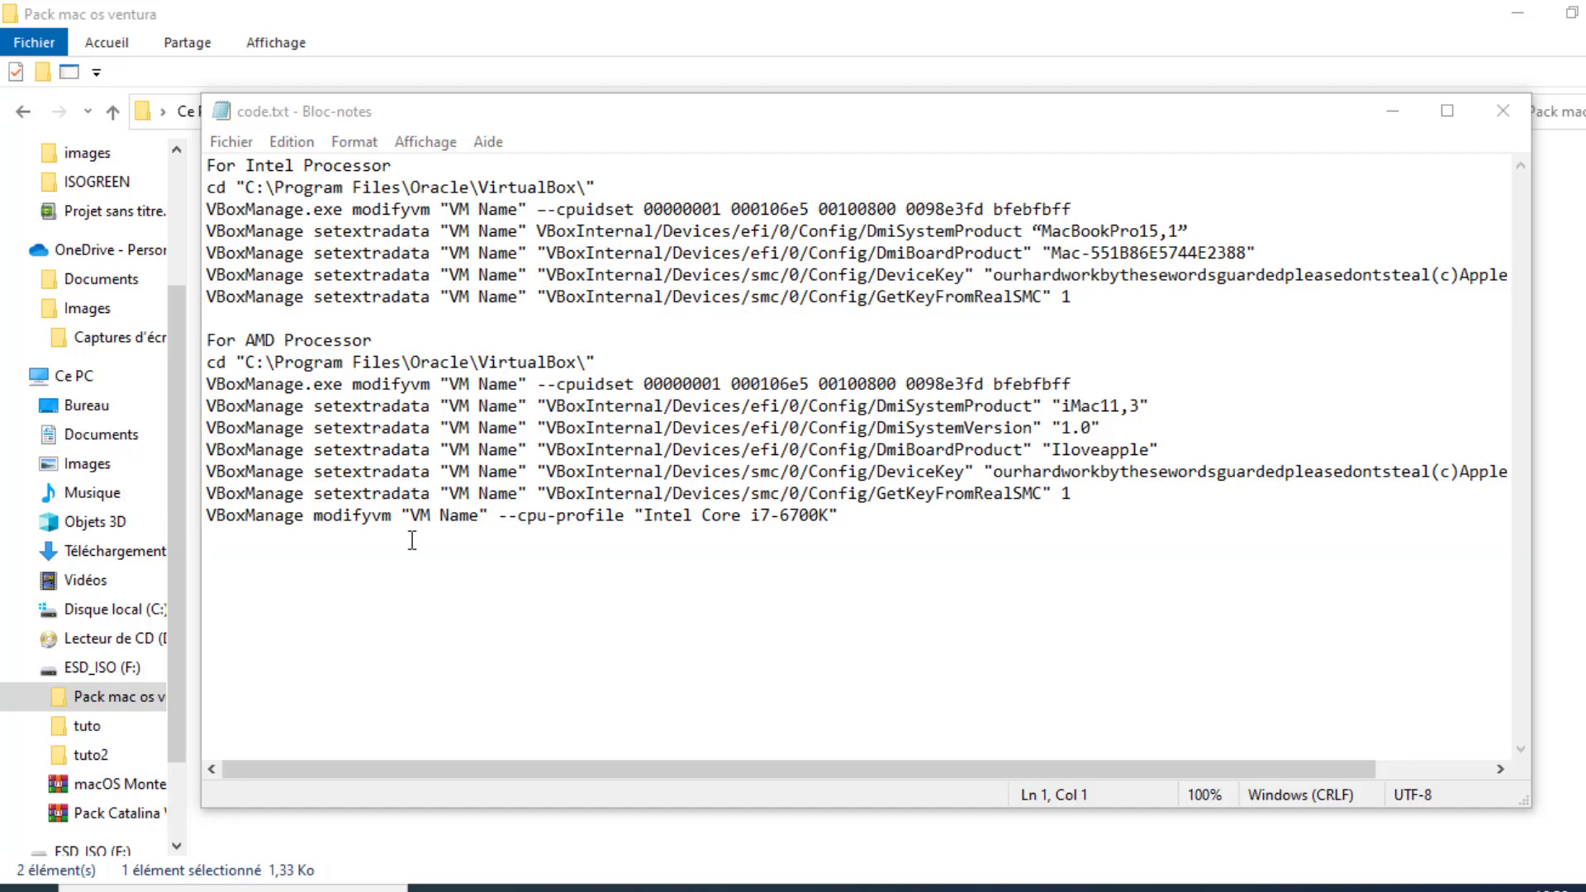
# Step: Check the computer's processor model in the Windows Task Manager's performance view, and close it
pyautogui.press('super')
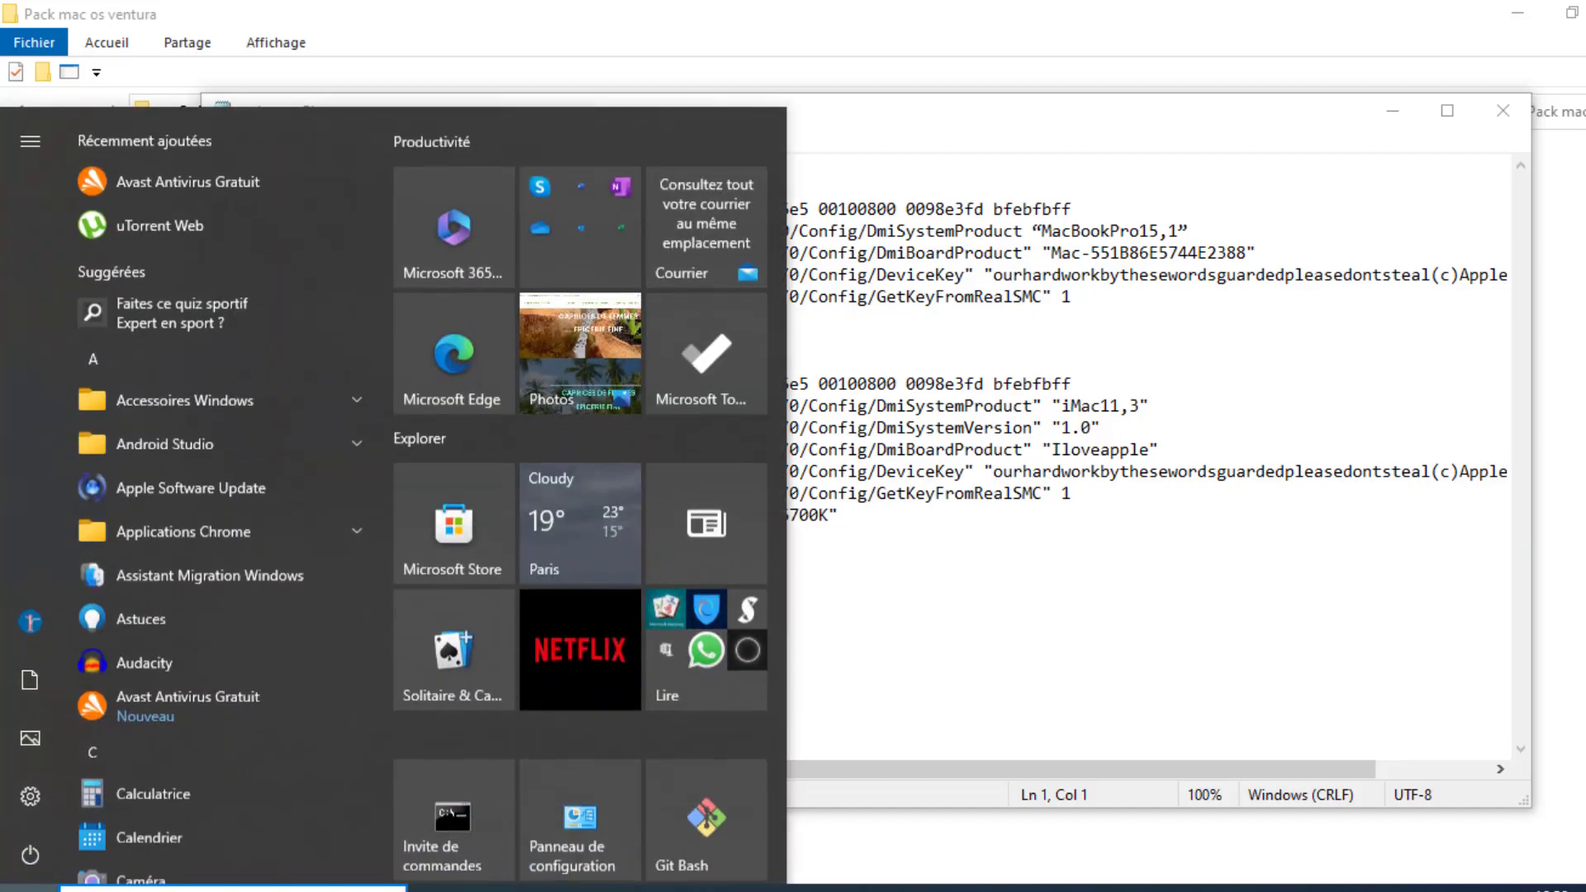
pyautogui.write('ges')
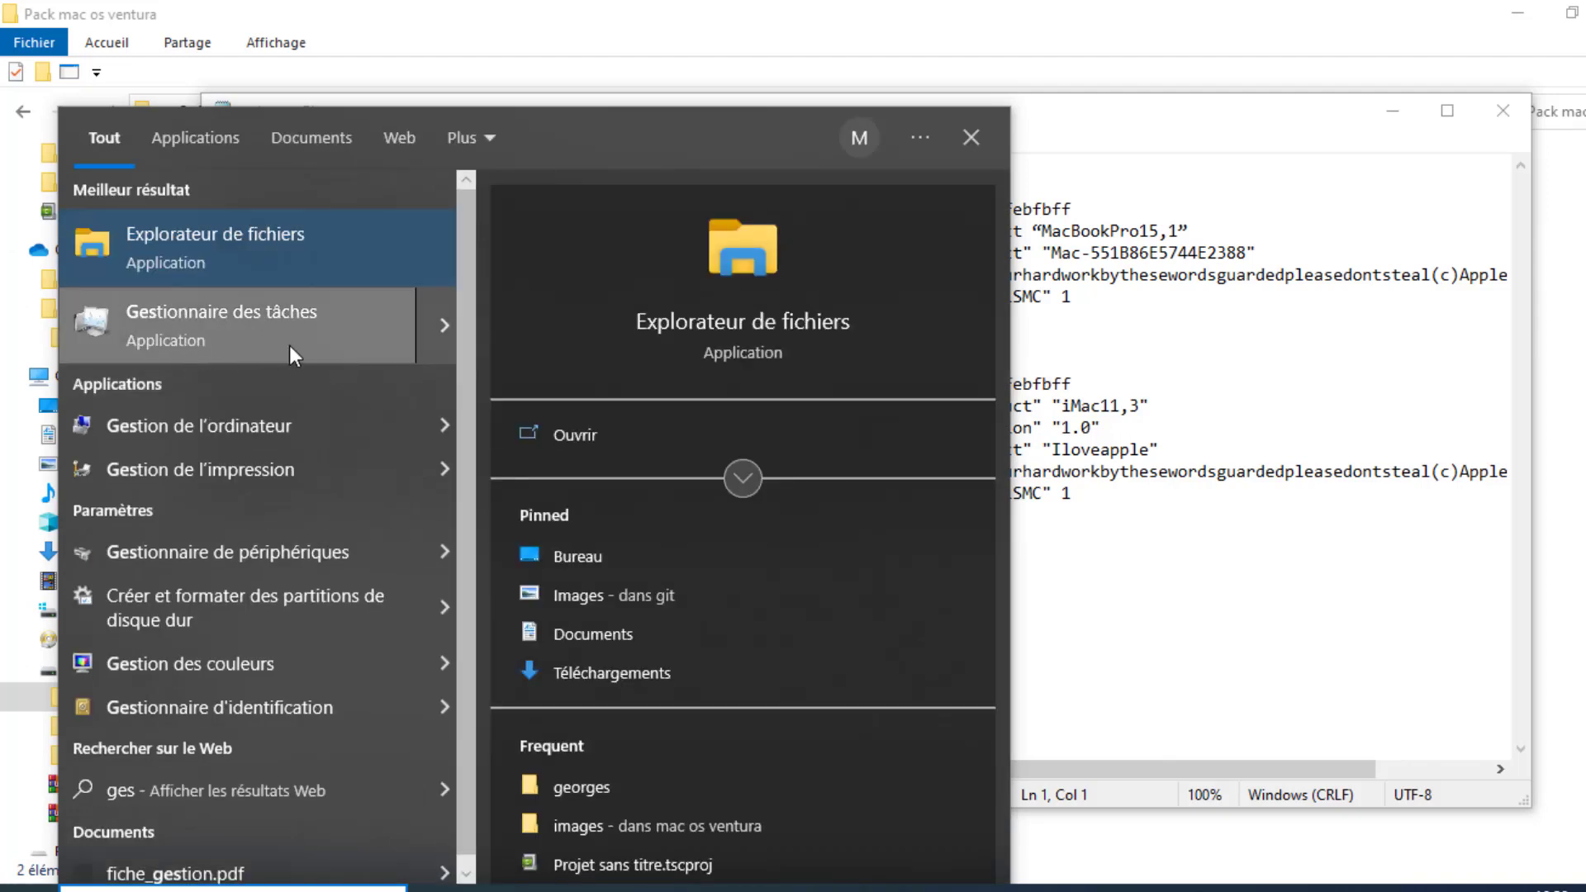
pyautogui.click(208, 330)
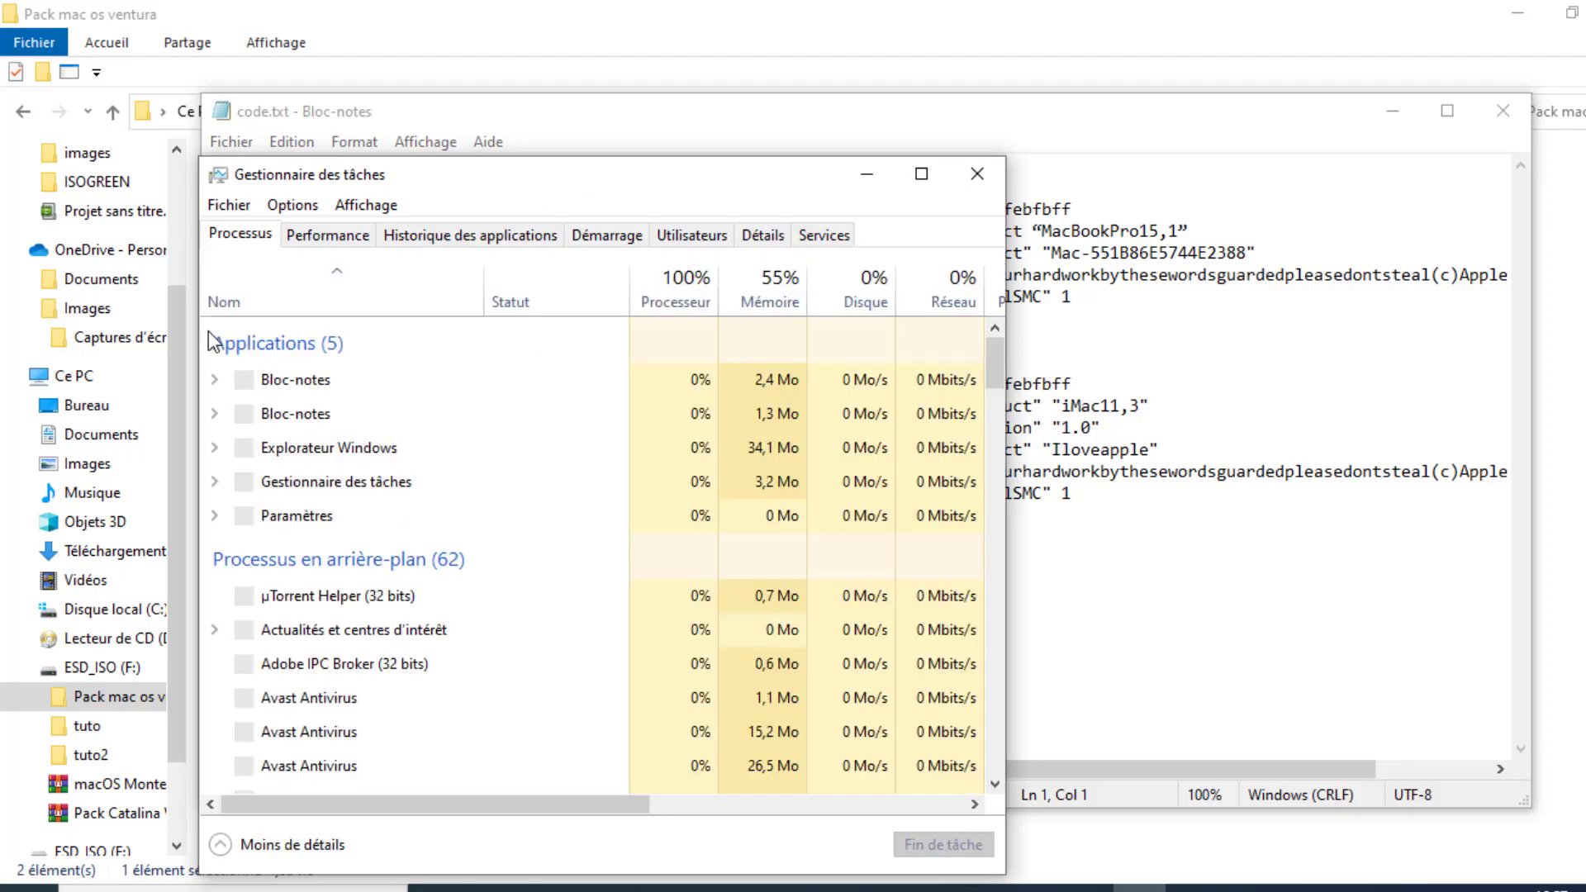
pyautogui.click(334, 238)
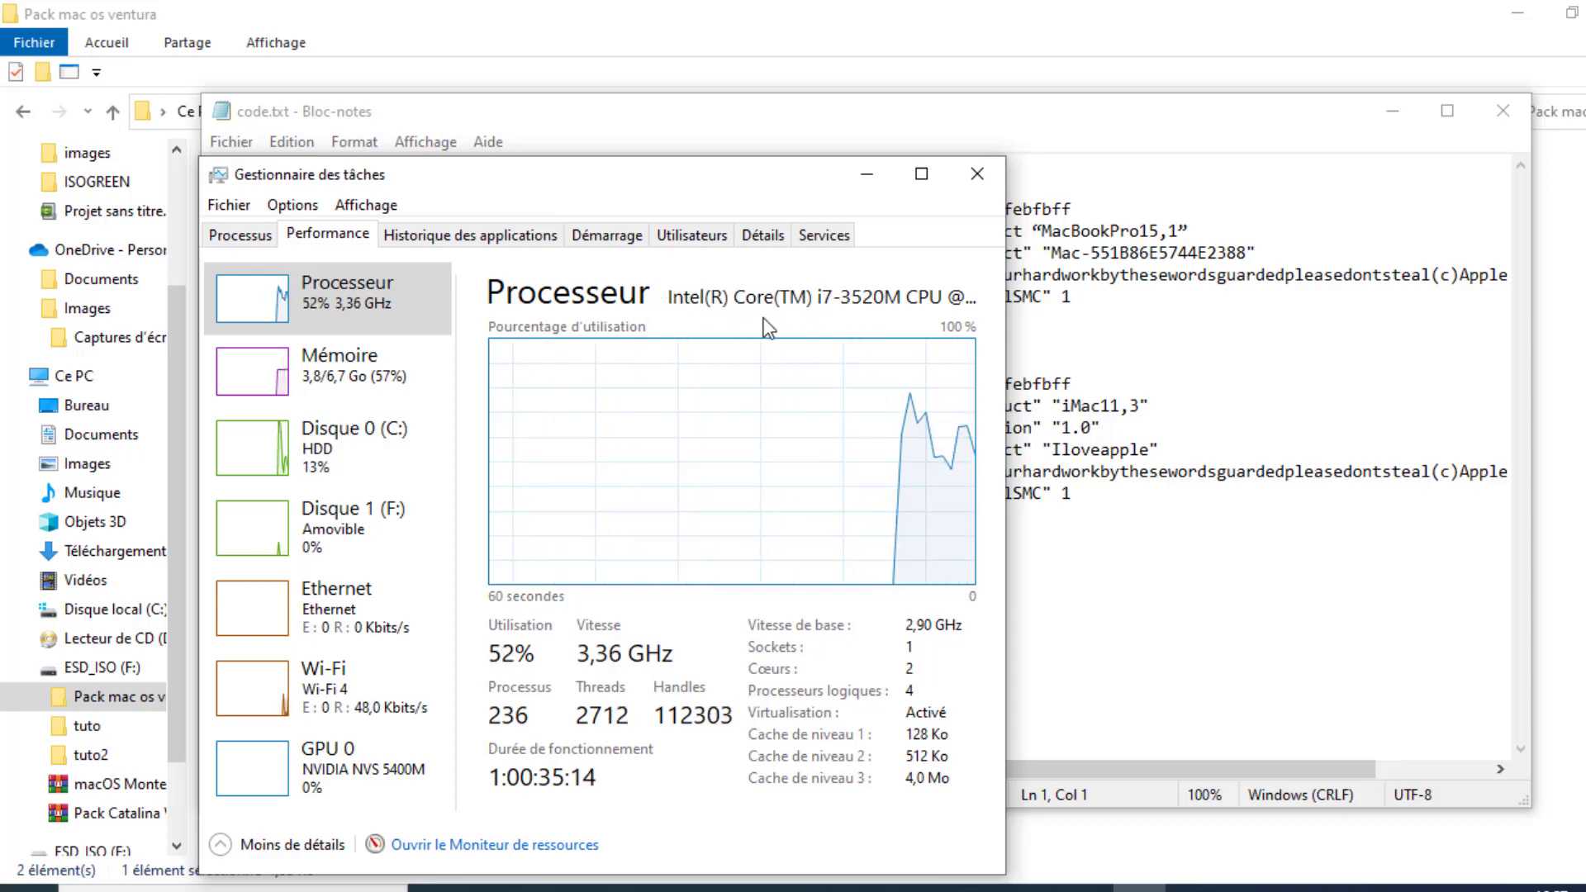
pyautogui.click(977, 177)
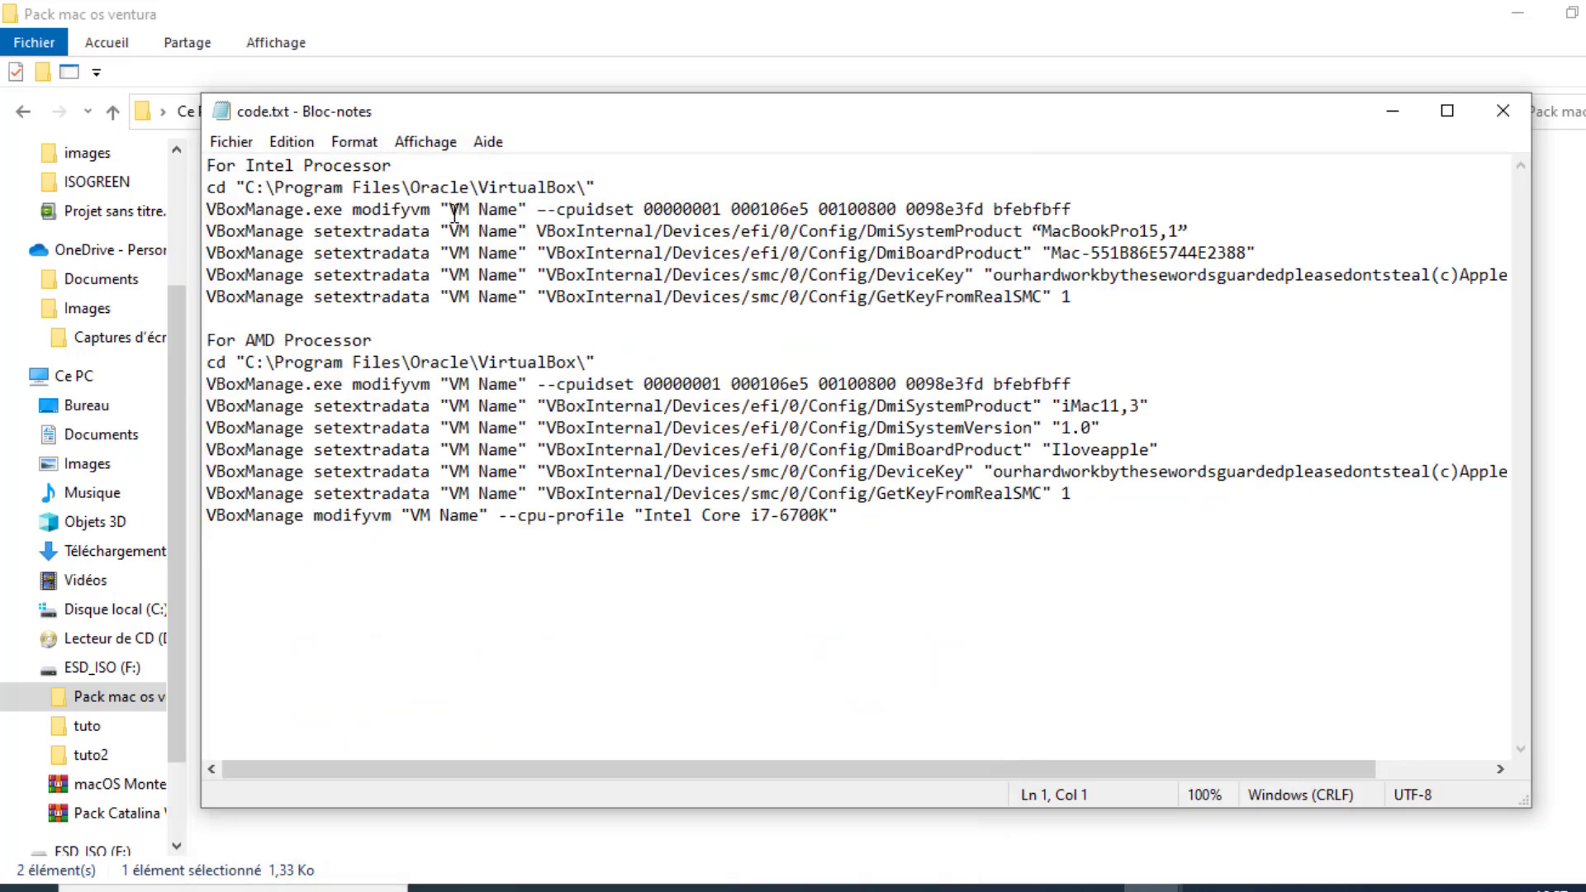
# Step: In code.txt, replace the "VM Name" placeholder in the Intel section's modifyvm command with "Mac Os catalina"
pyautogui.moveTo(450, 210); pyautogui.dragTo(521, 211)
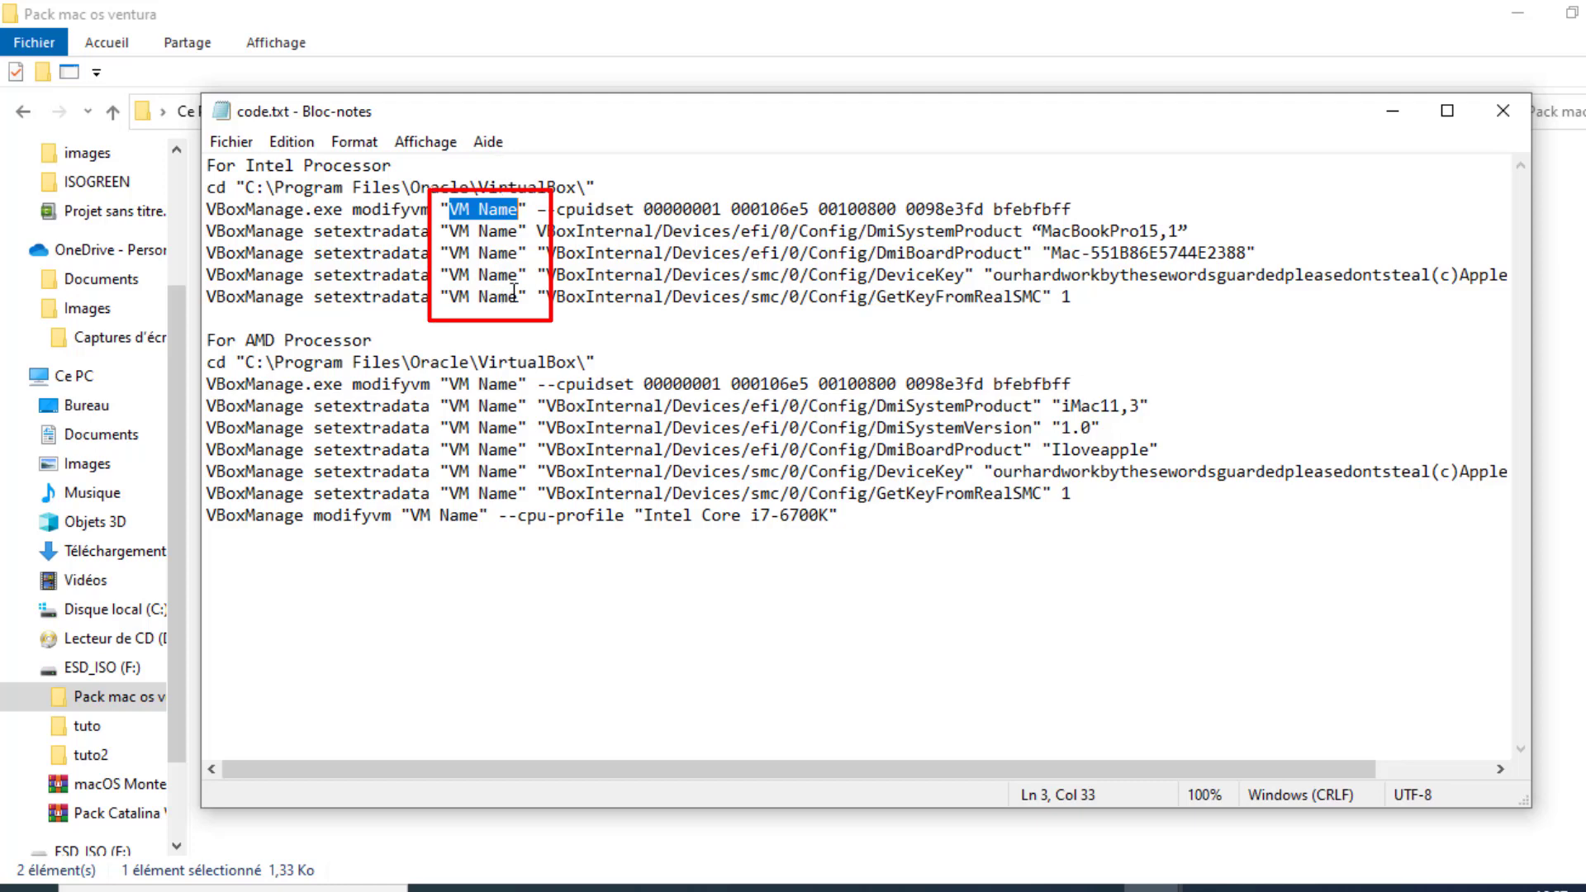
pyautogui.write('Mac Os ')
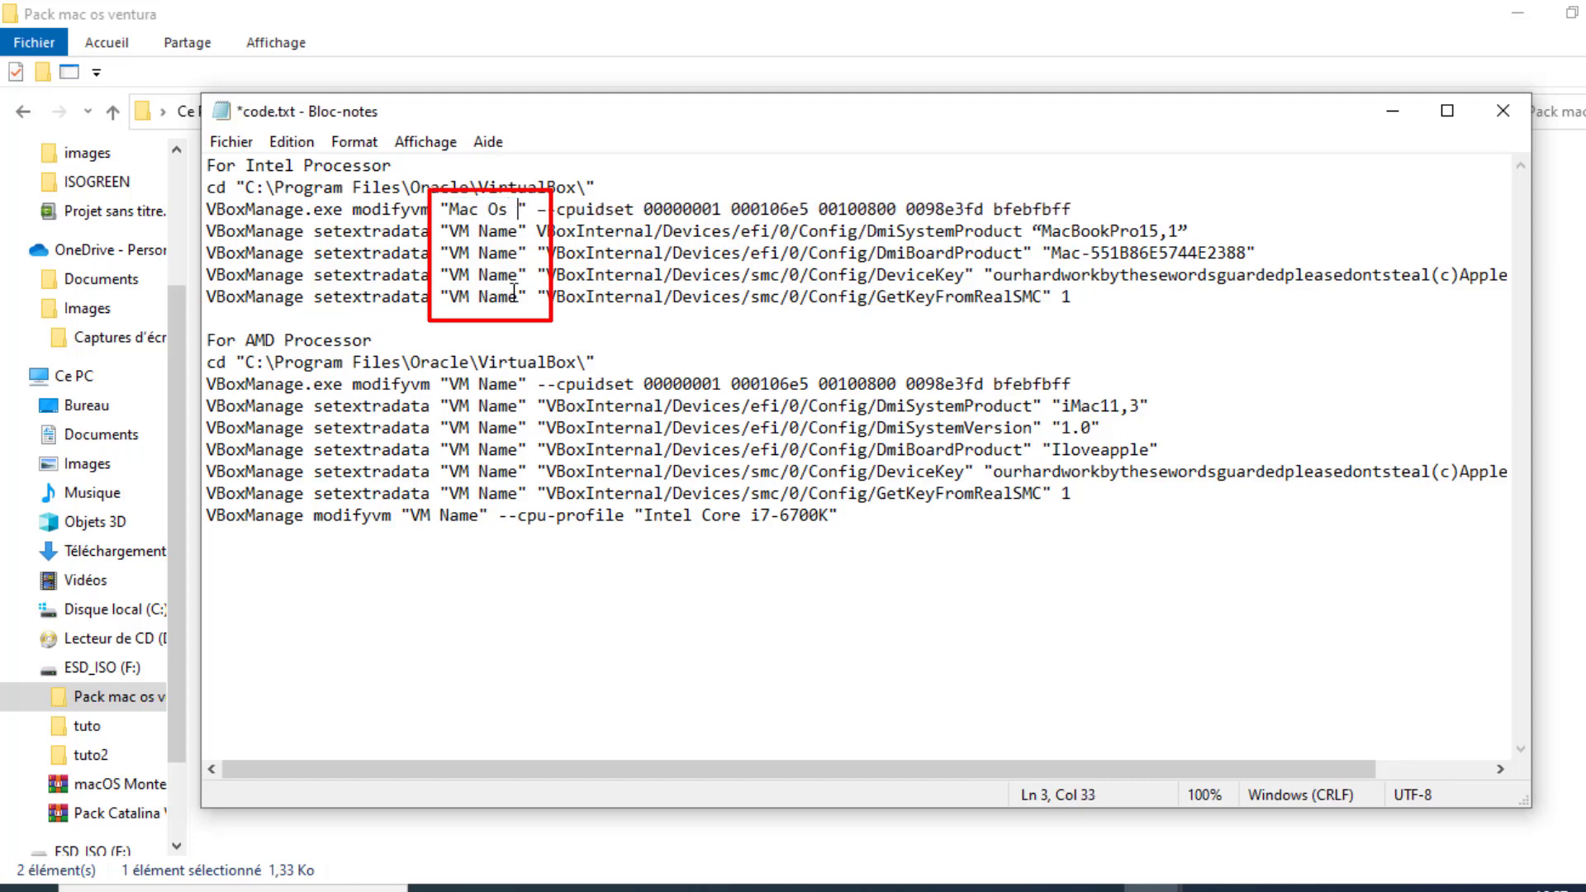
pyautogui.write('cata')
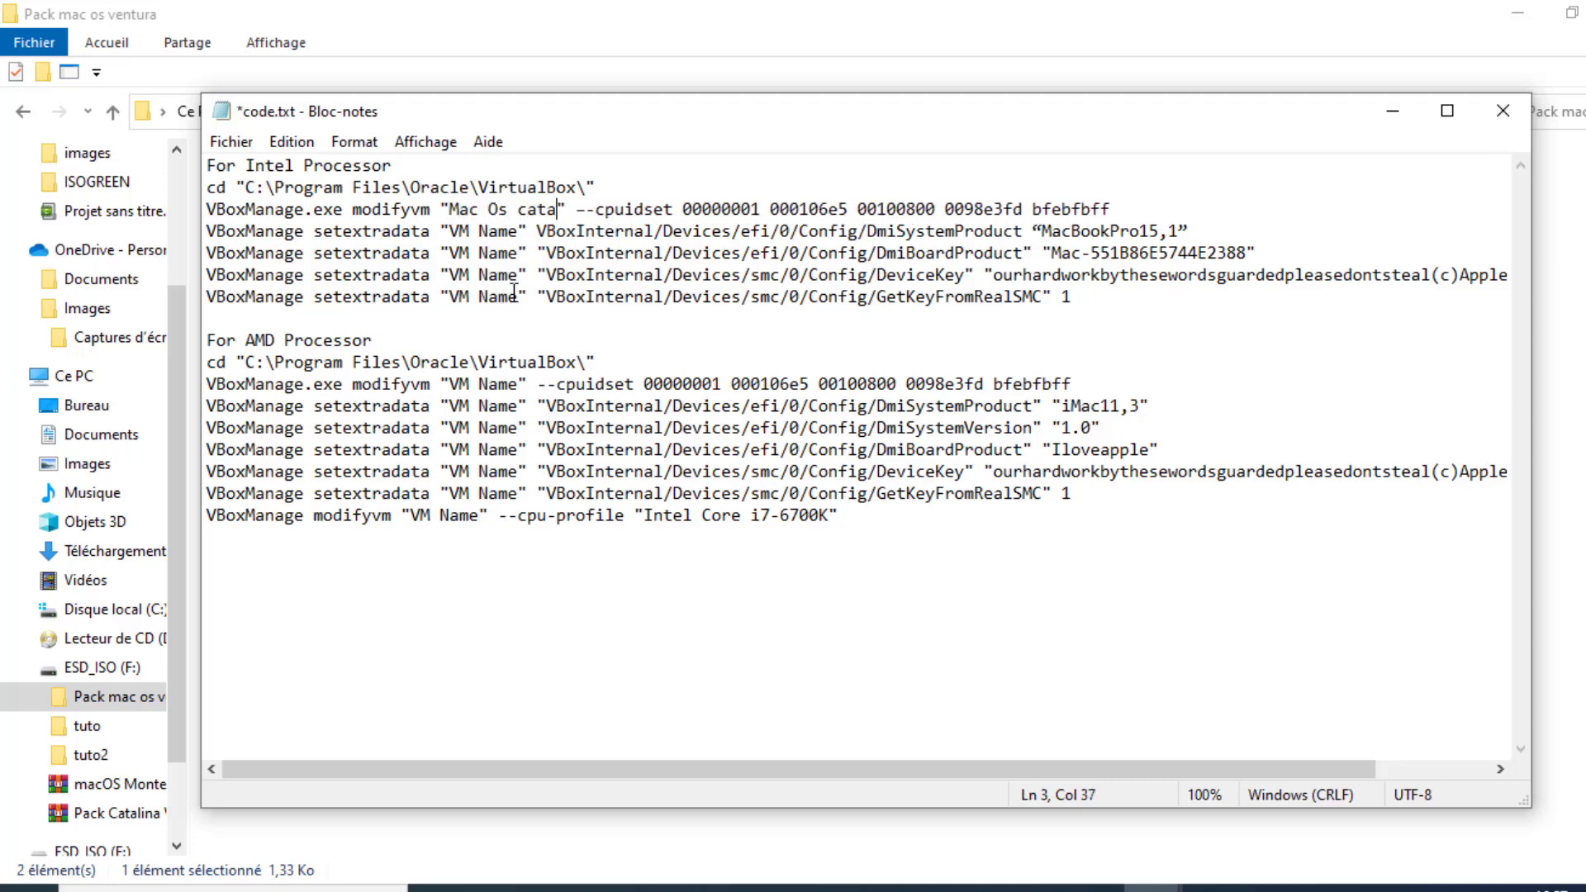
pyautogui.write('lina')
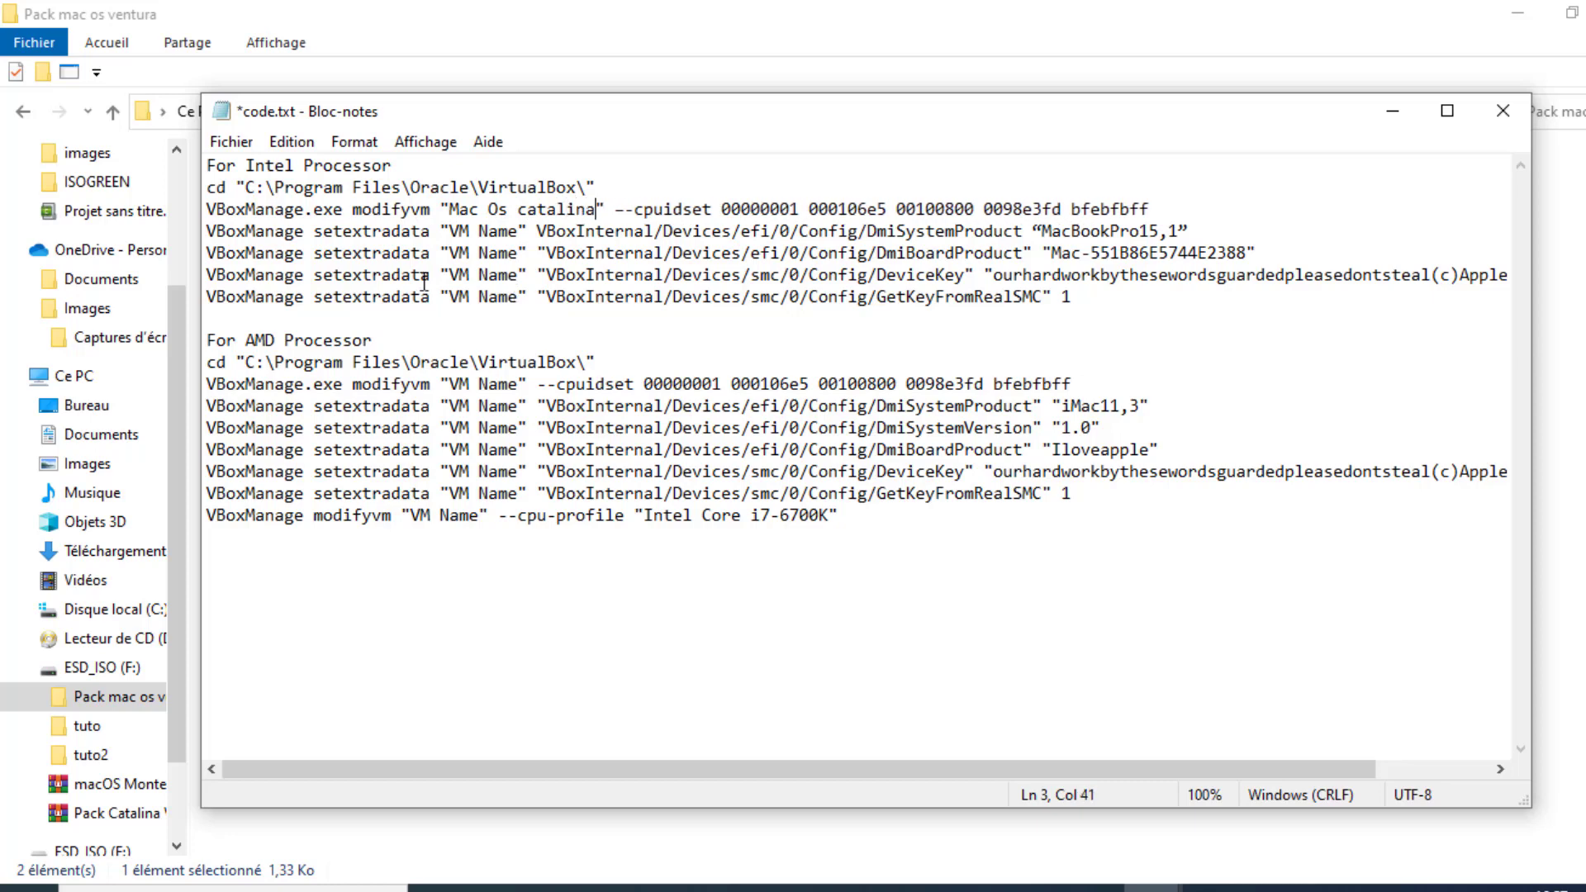
# Step: In code.txt, replace the "VM Name" placeholder in the Intel section's four setextradata commands with the copied name "Mac Os catalina"
pyautogui.moveTo(450, 209); pyautogui.dragTo(598, 209)
pyautogui.rightClick(598, 209)
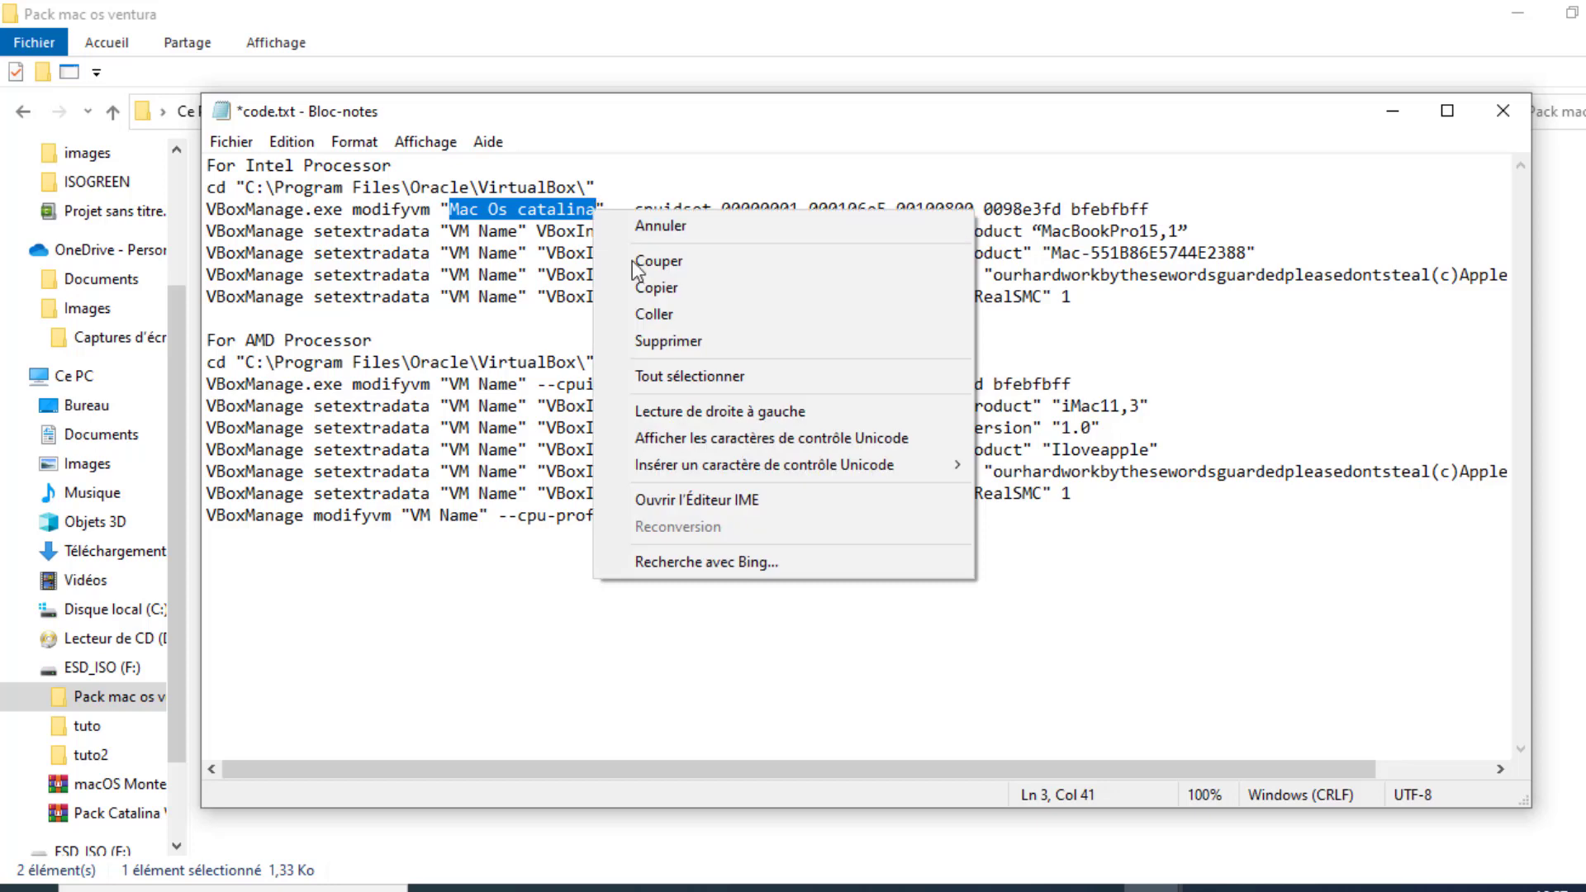
pyautogui.click(659, 289)
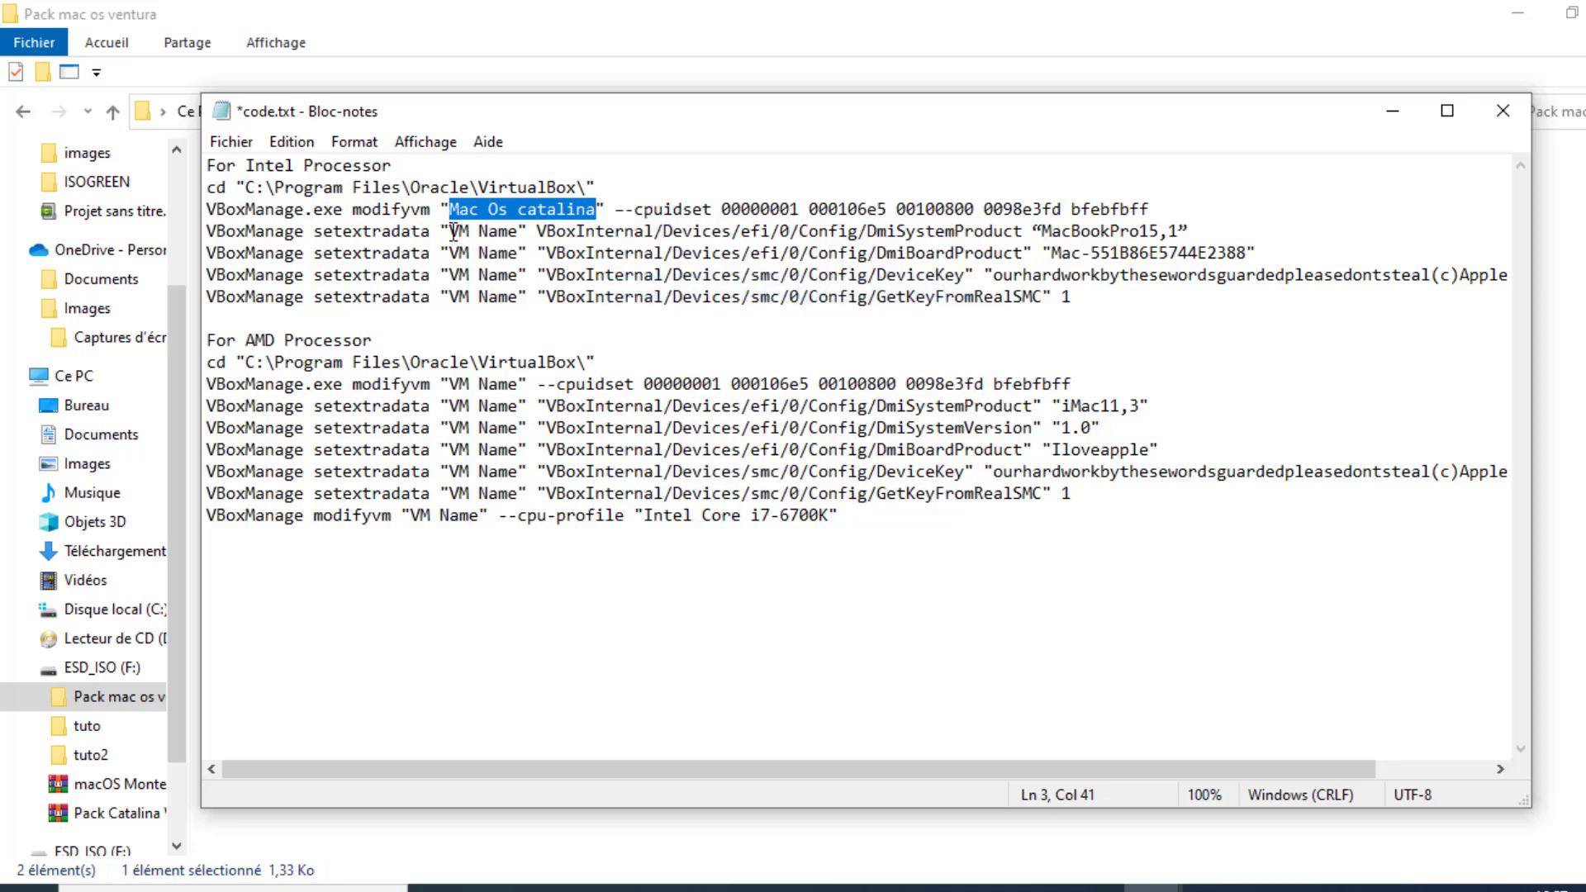
pyautogui.moveTo(450, 233); pyautogui.dragTo(518, 233)
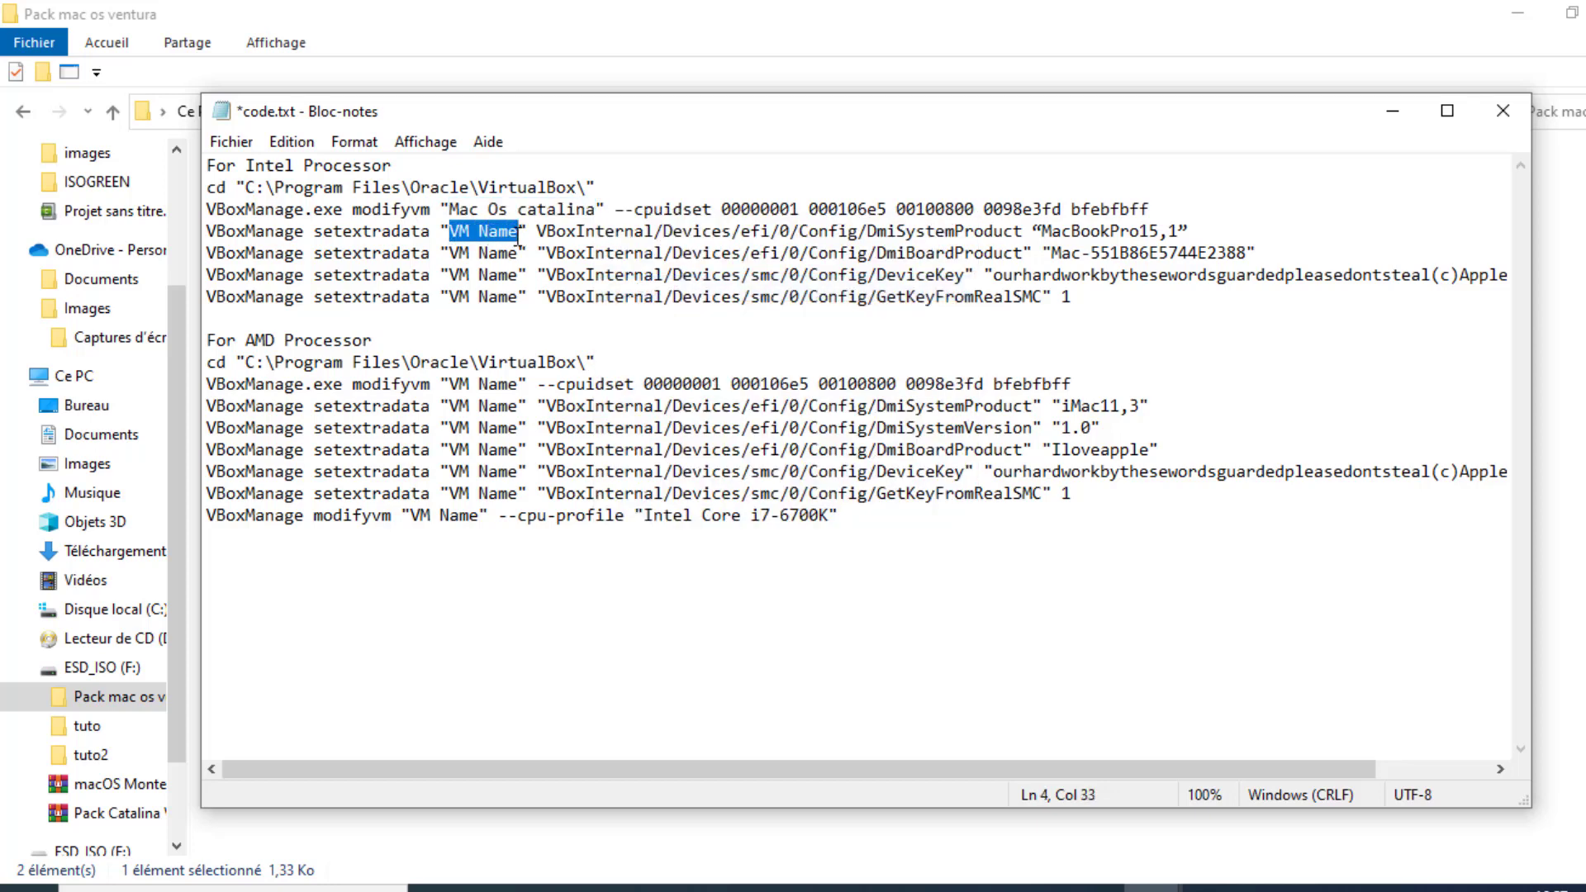
pyautogui.hotkey('ctrl', 'v')
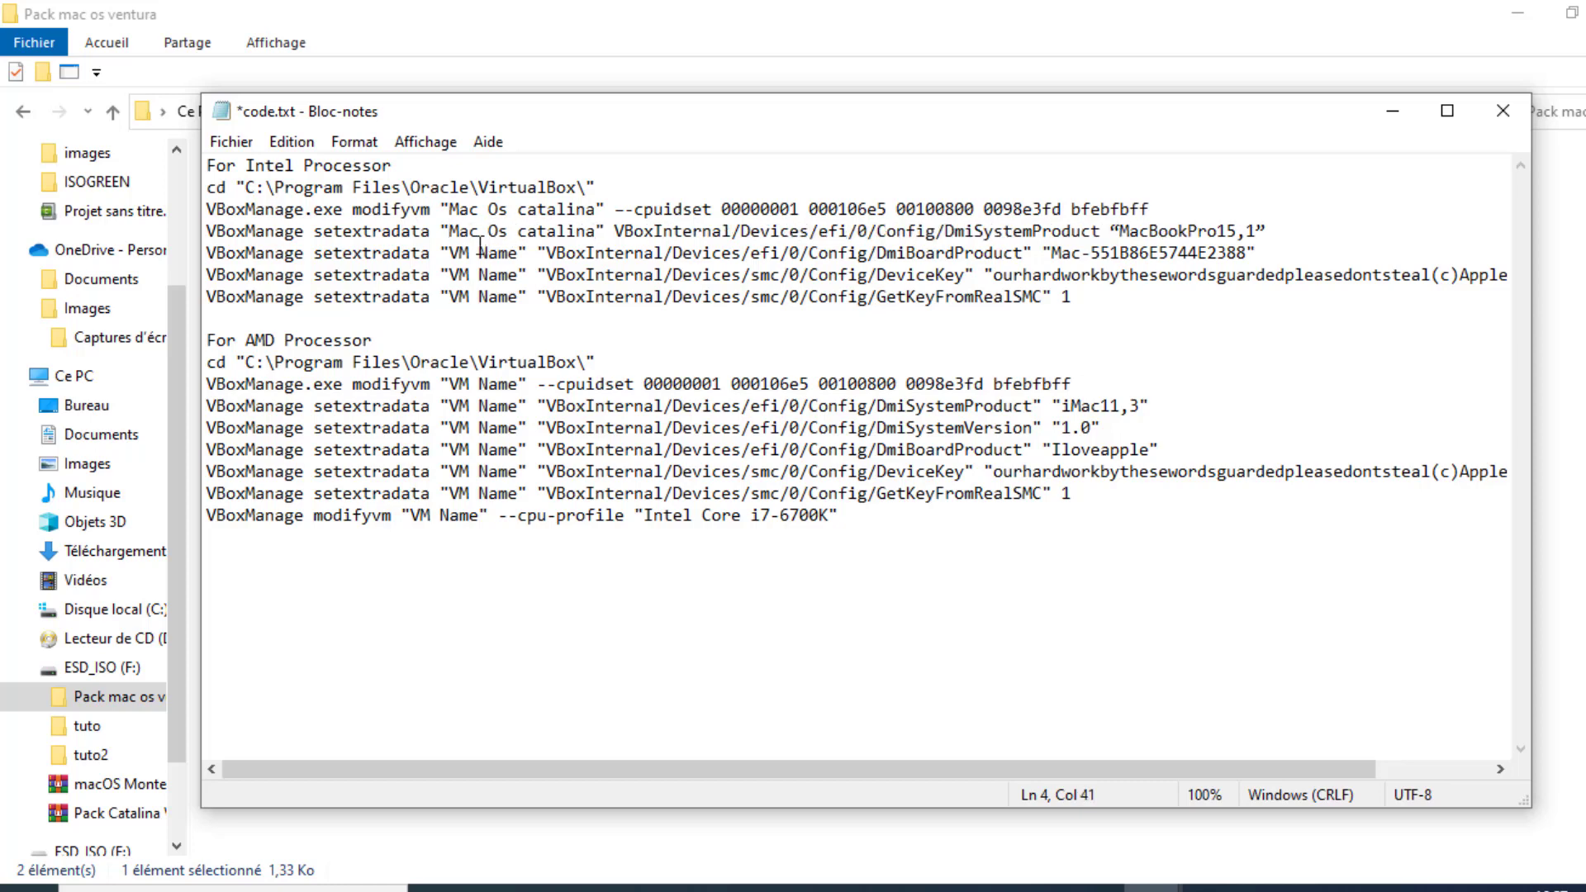
pyautogui.moveTo(451, 253); pyautogui.dragTo(518, 272)
pyautogui.hotkey('ctrl', 'v')
pyautogui.hotkey('ctrl', 'v')
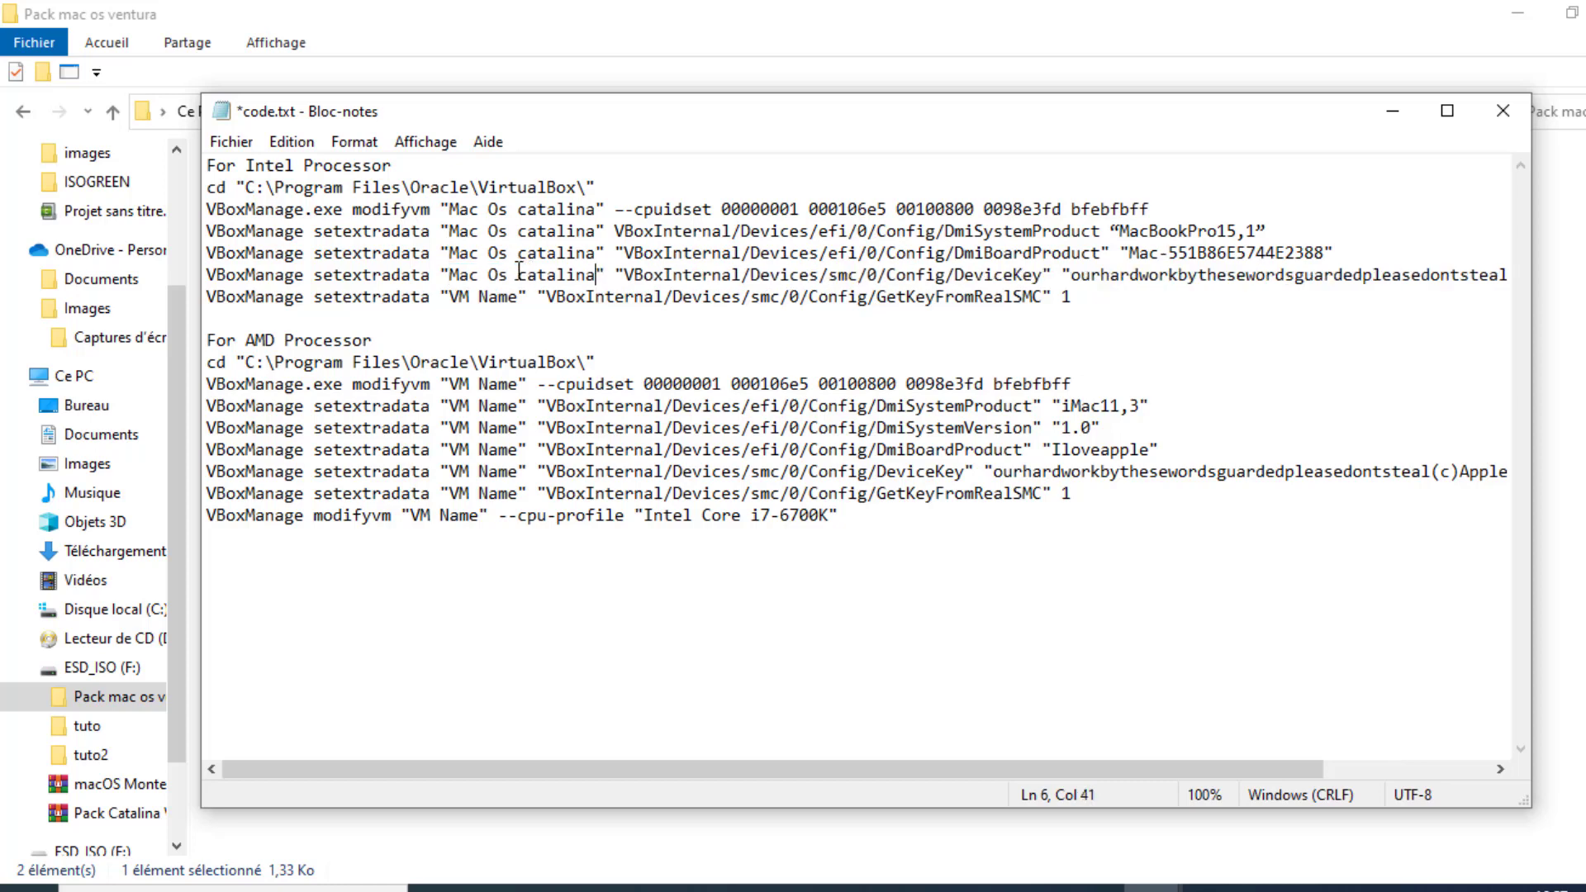
pyautogui.moveTo(448, 295); pyautogui.dragTo(521, 296)
pyautogui.hotkey('ctrl', 'v')
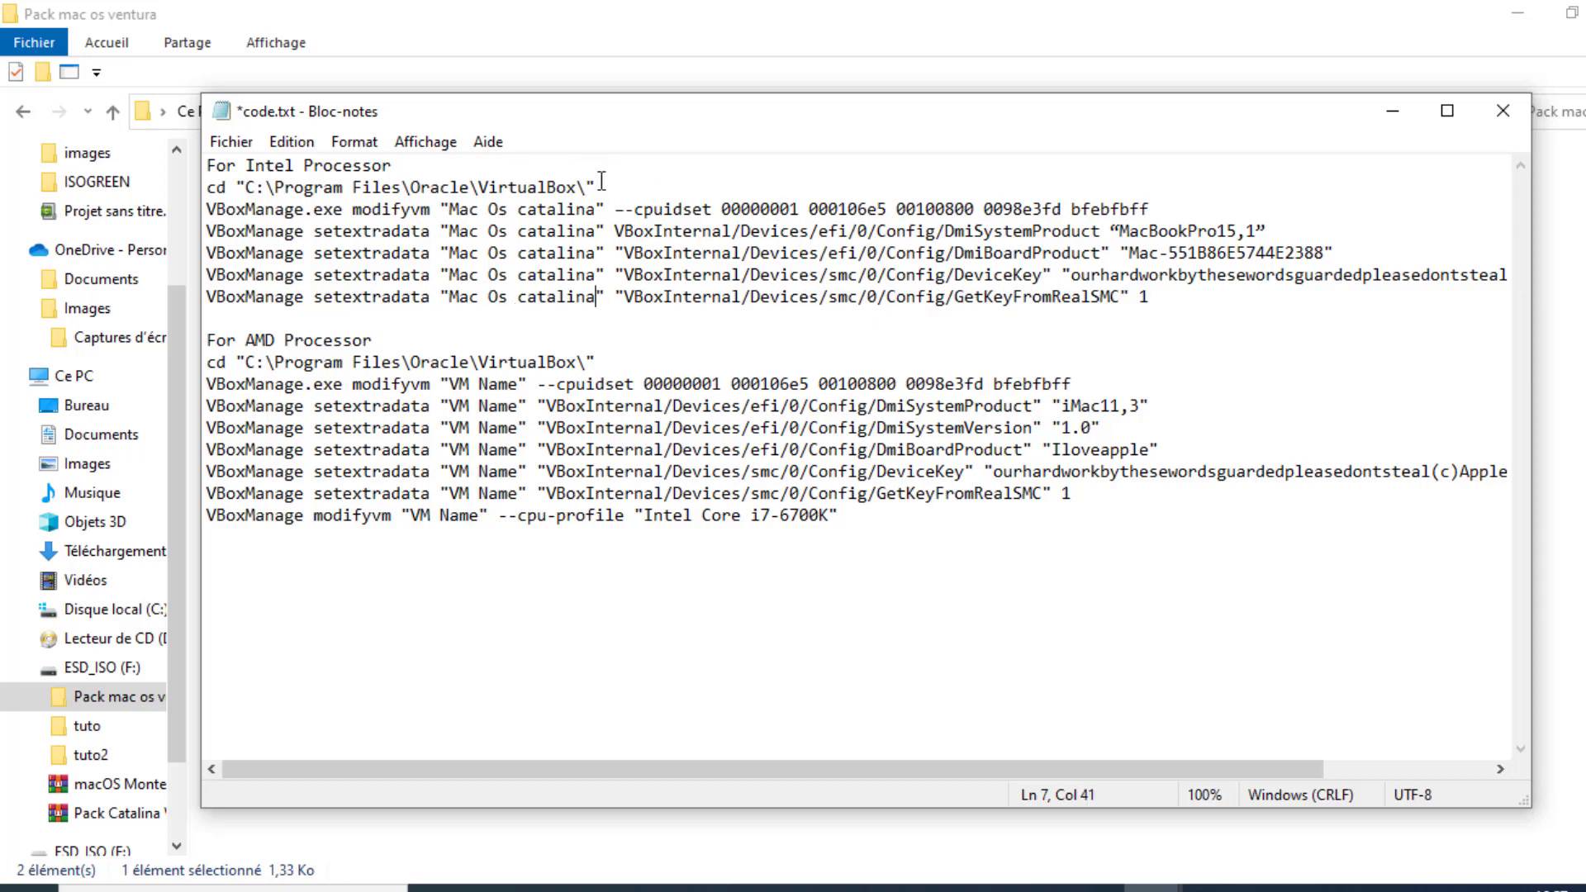
# Step: Copy the Intel section's commands from code.txt, from the cd line through the GetKeyFromRealSMC line
pyautogui.moveTo(204, 197); pyautogui.dragTo(1240, 304)
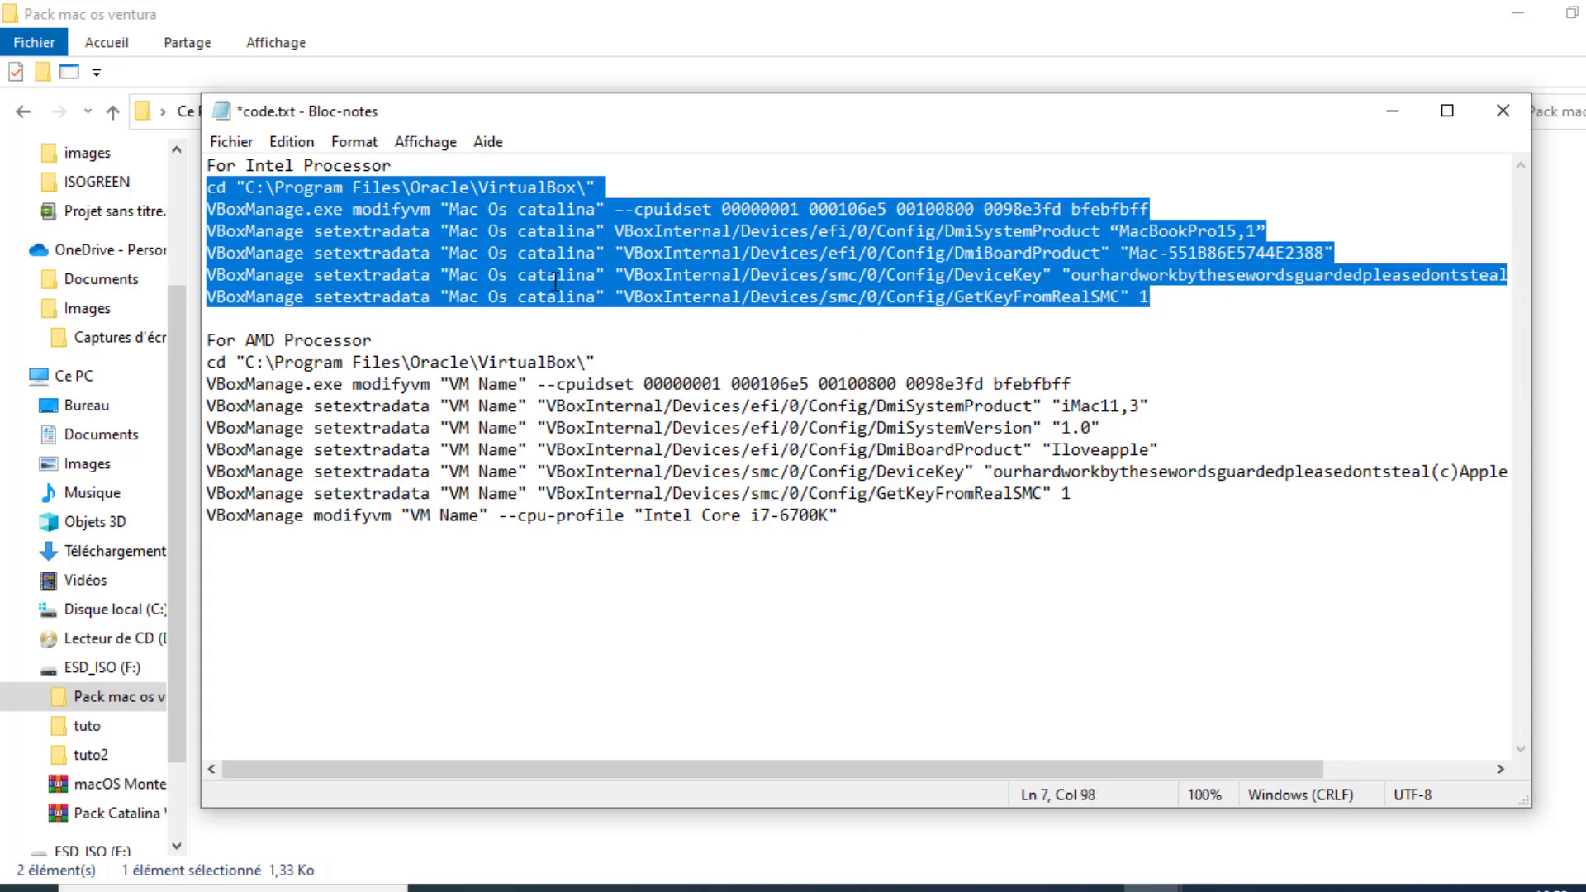
pyautogui.rightClick(514, 263)
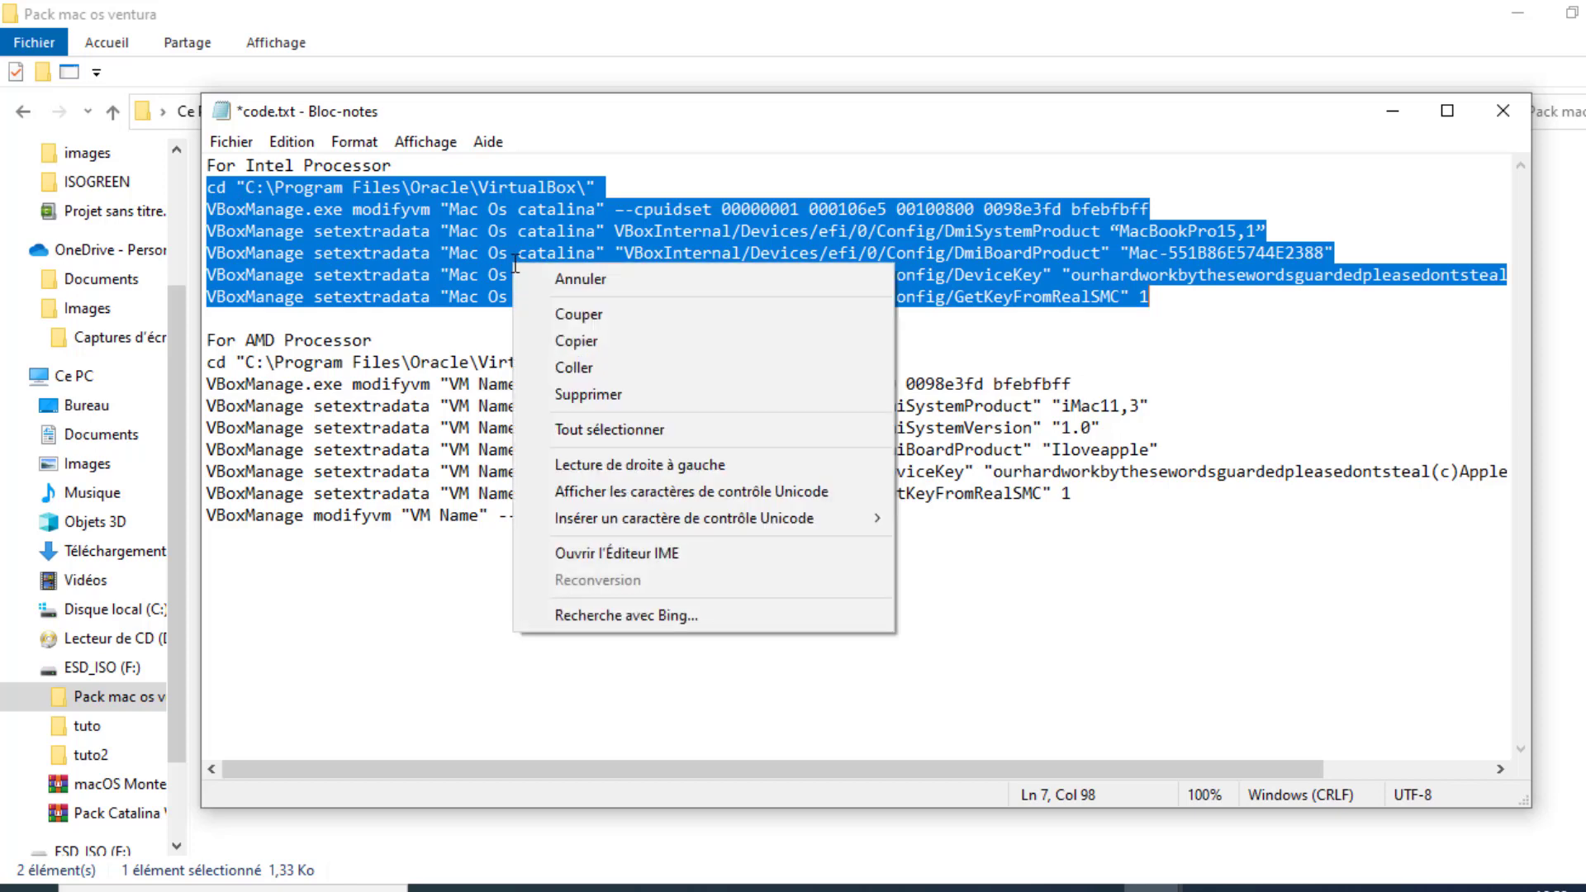
pyautogui.click(580, 341)
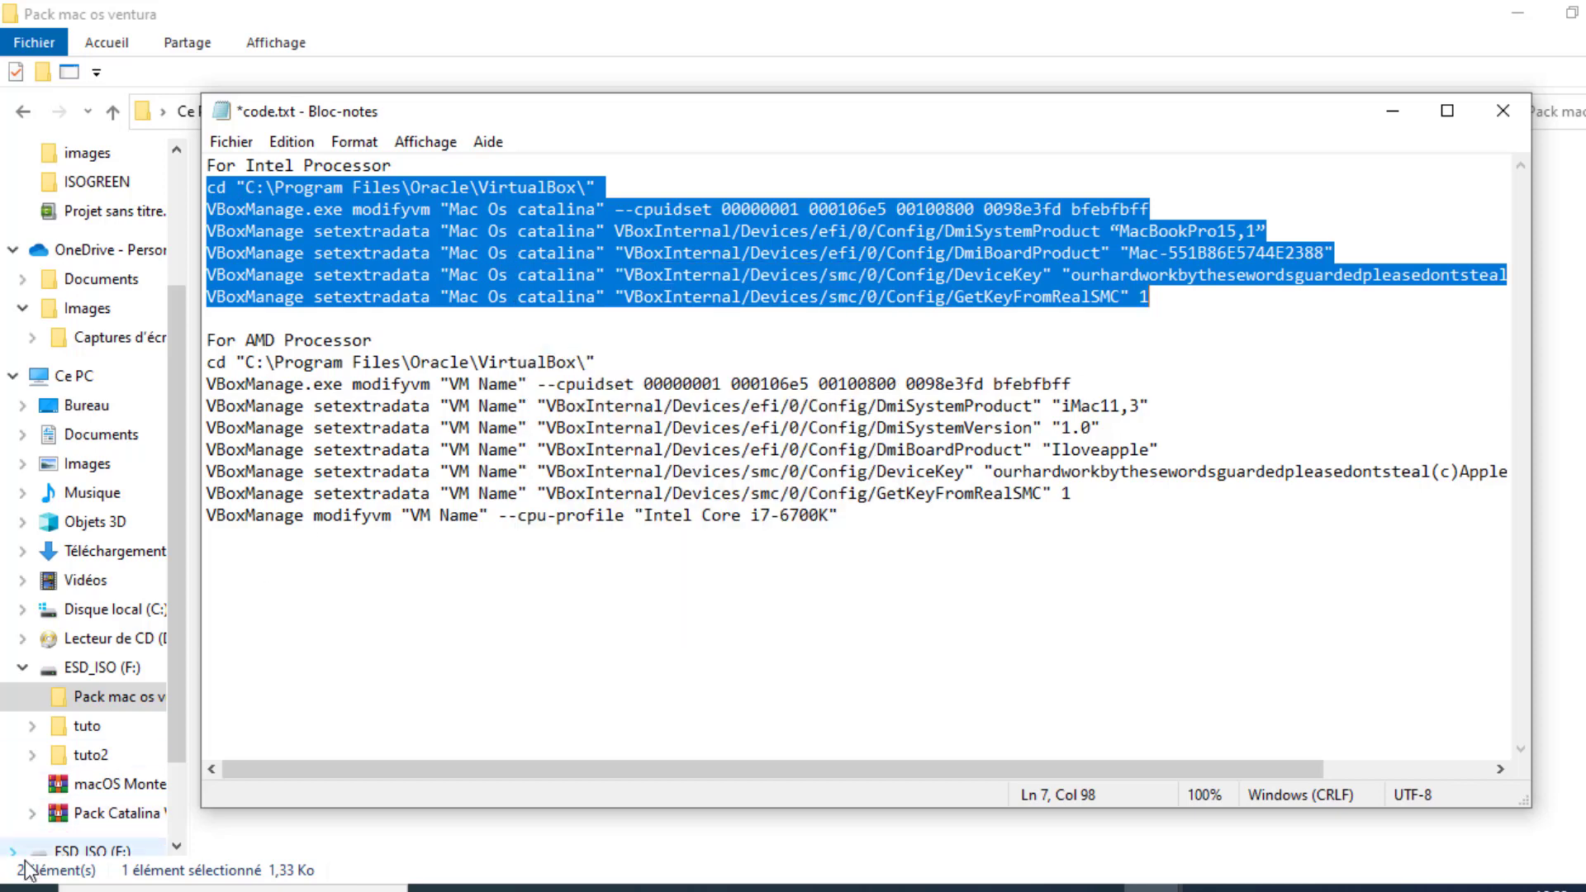
# Step: Find the Windows Command Prompt (Invite de commandes) and open it as administrator
pyautogui.click(30, 889)
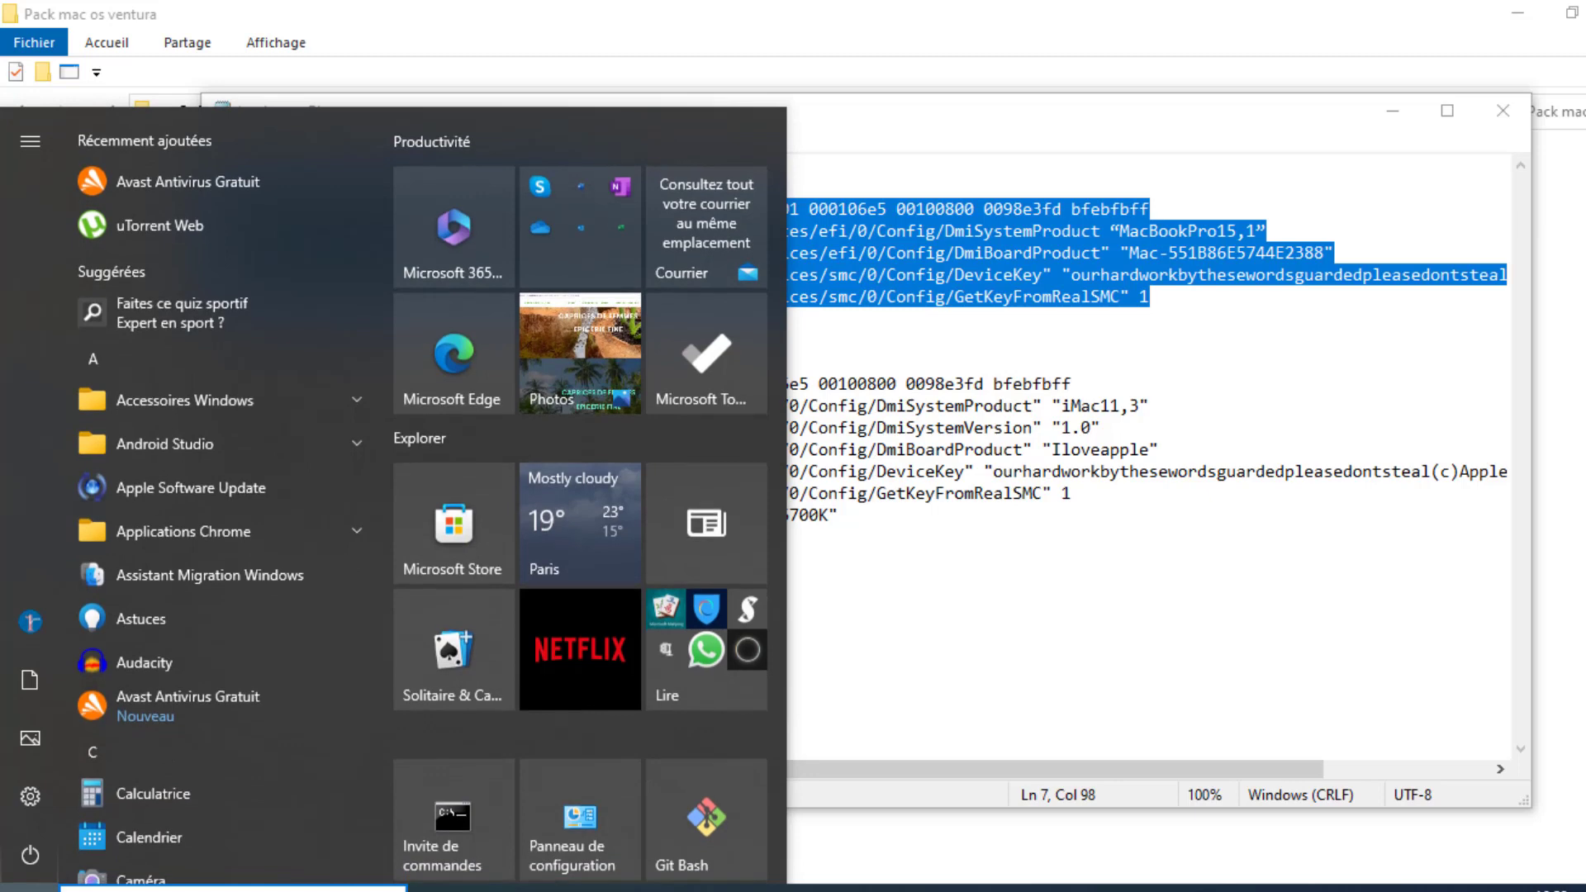
pyautogui.write('invi')
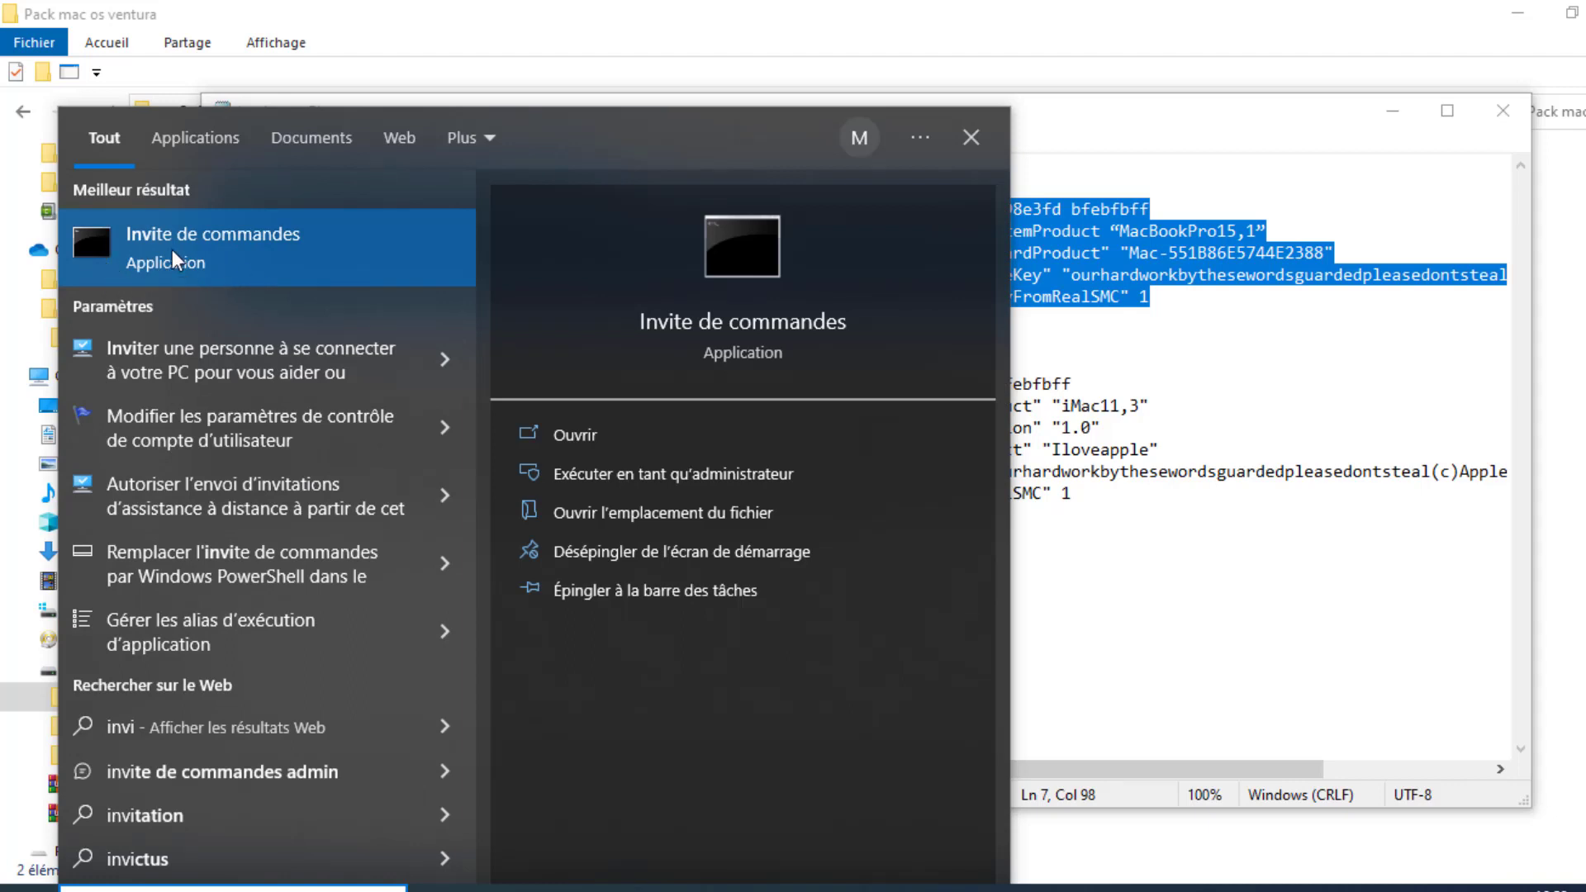
pyautogui.rightClick(249, 247)
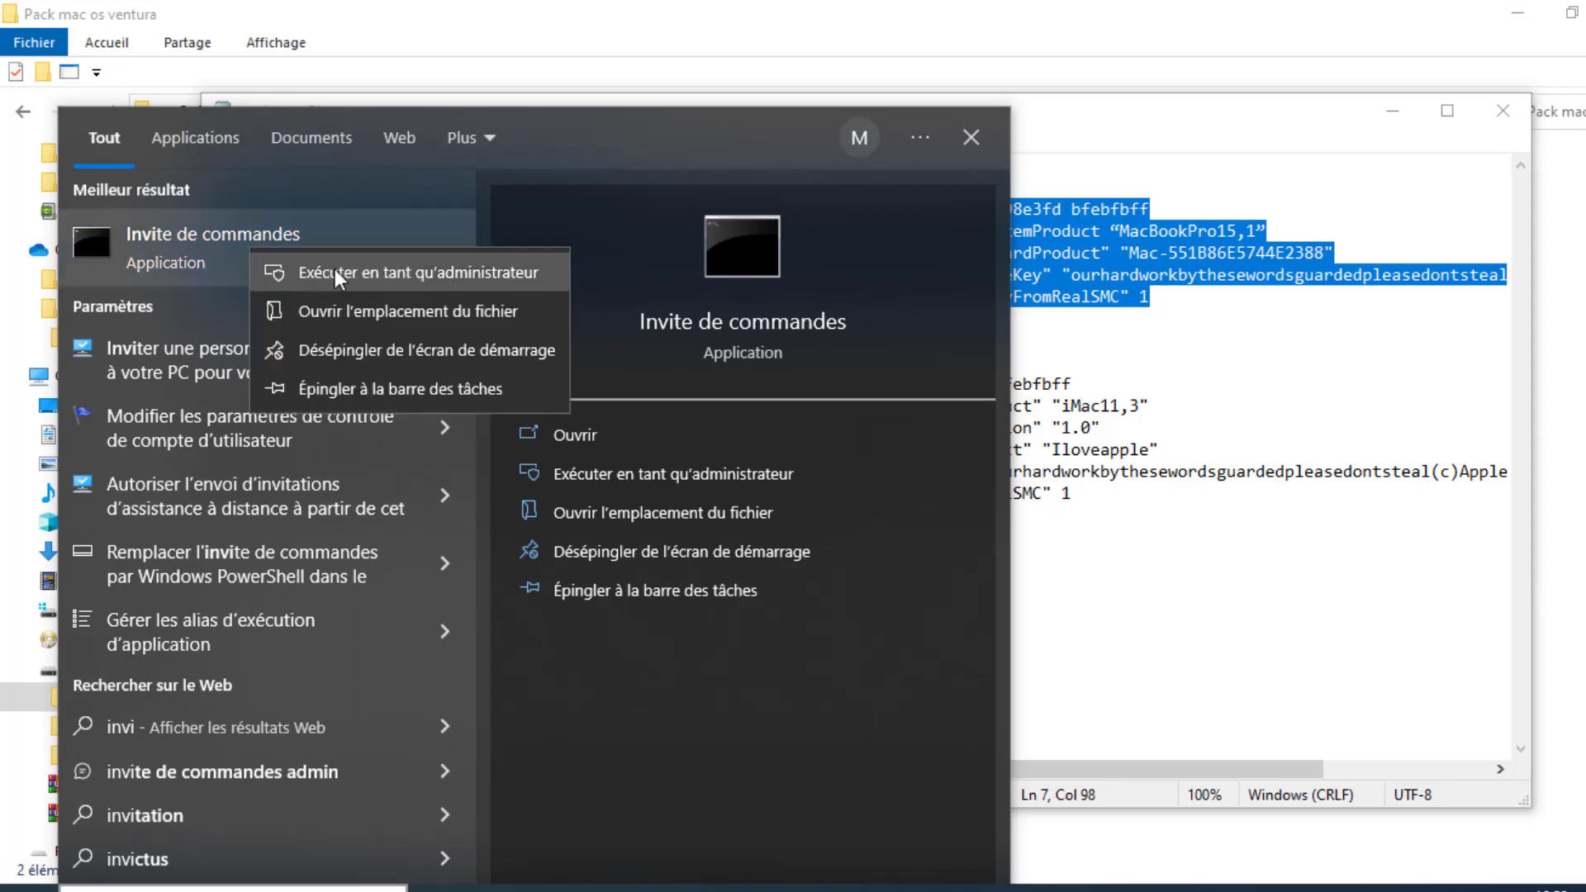
pyautogui.click(393, 274)
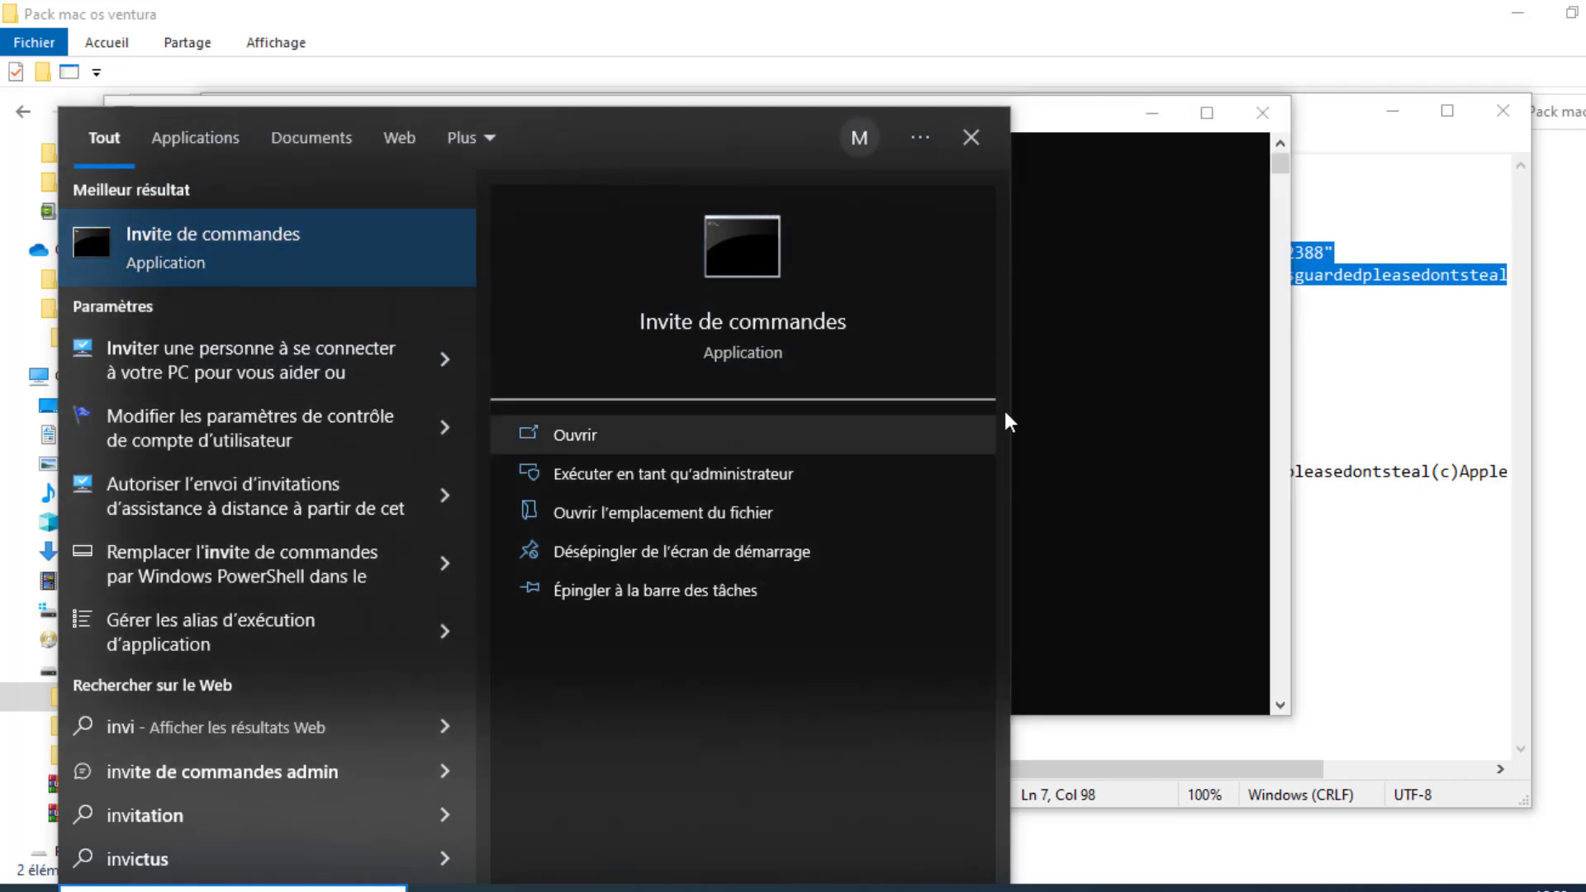
pyautogui.click(1120, 413)
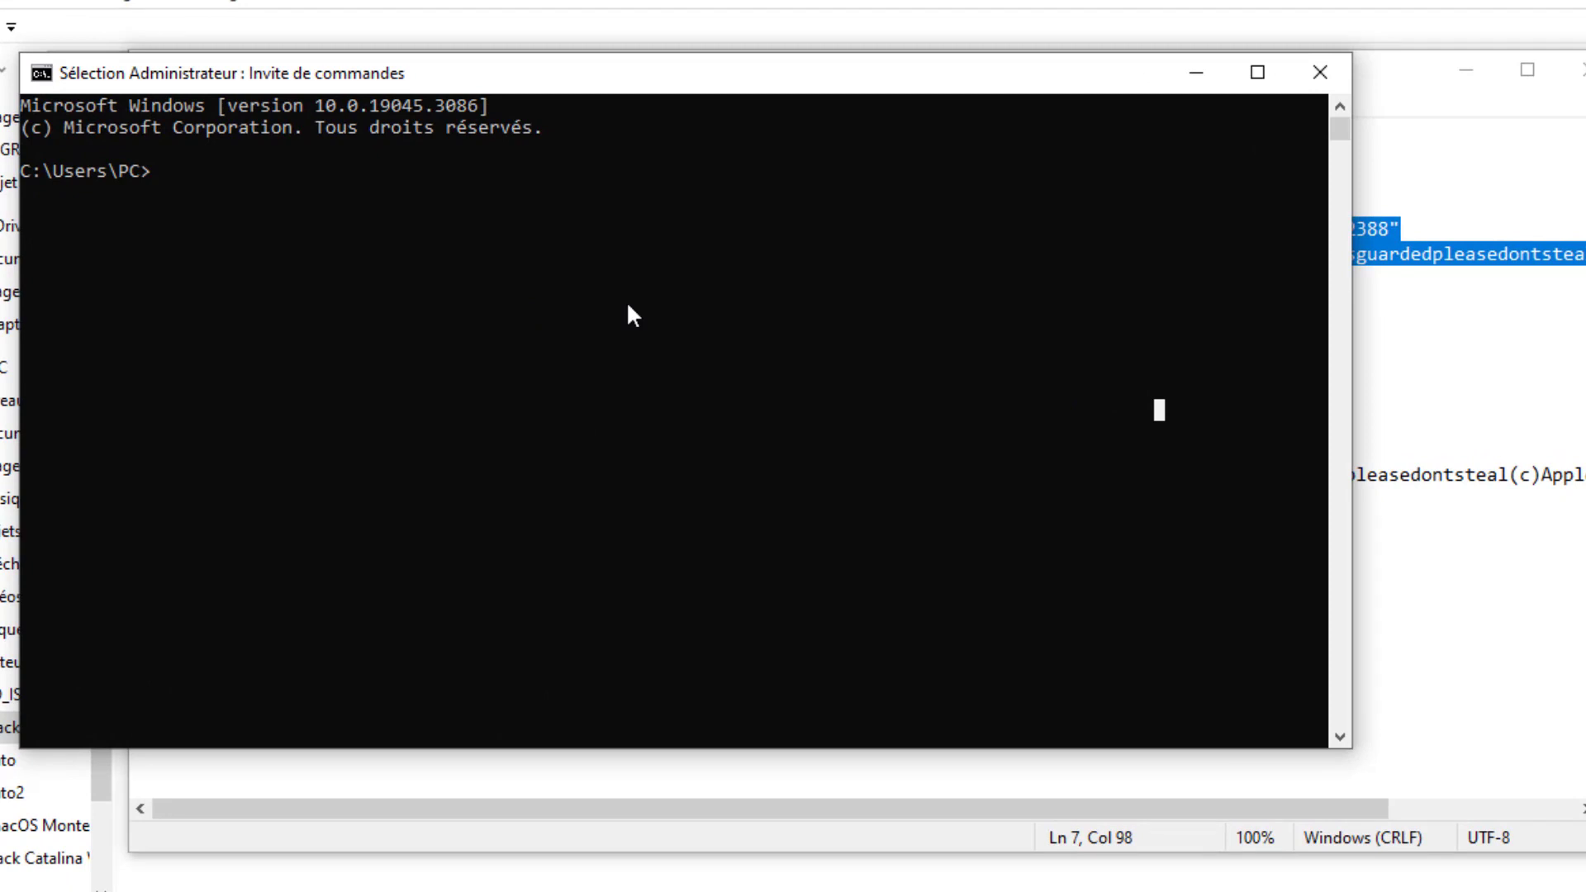
# Step: Paste and run all the copied Intel VBoxManage commands in the administrator Command Prompt, and close it
pyautogui.rightClick(628, 306)
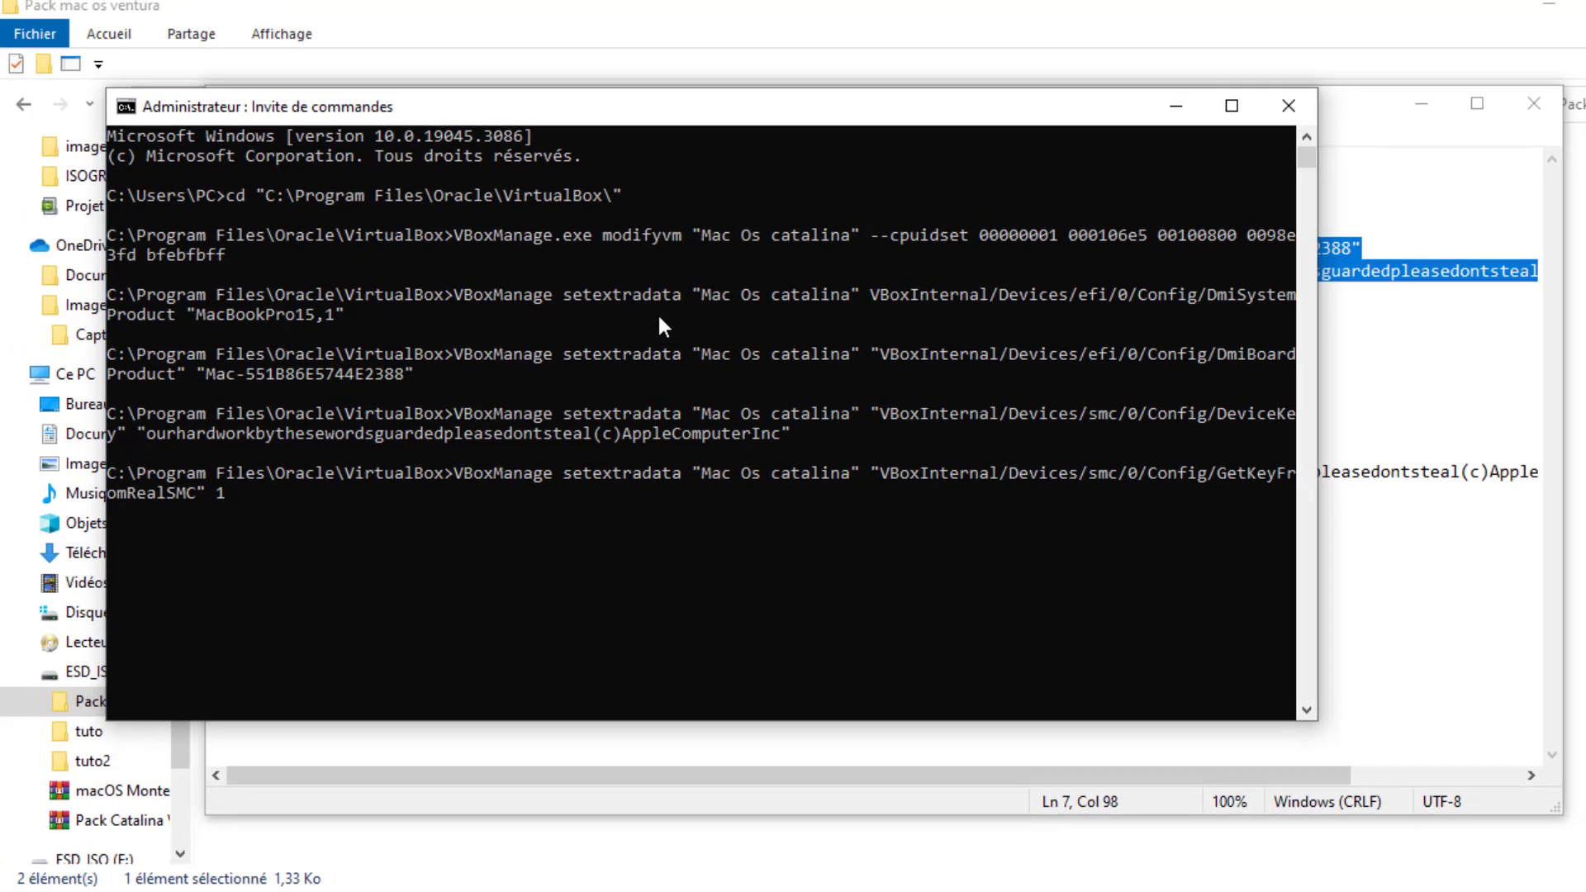
pyautogui.press('Return')
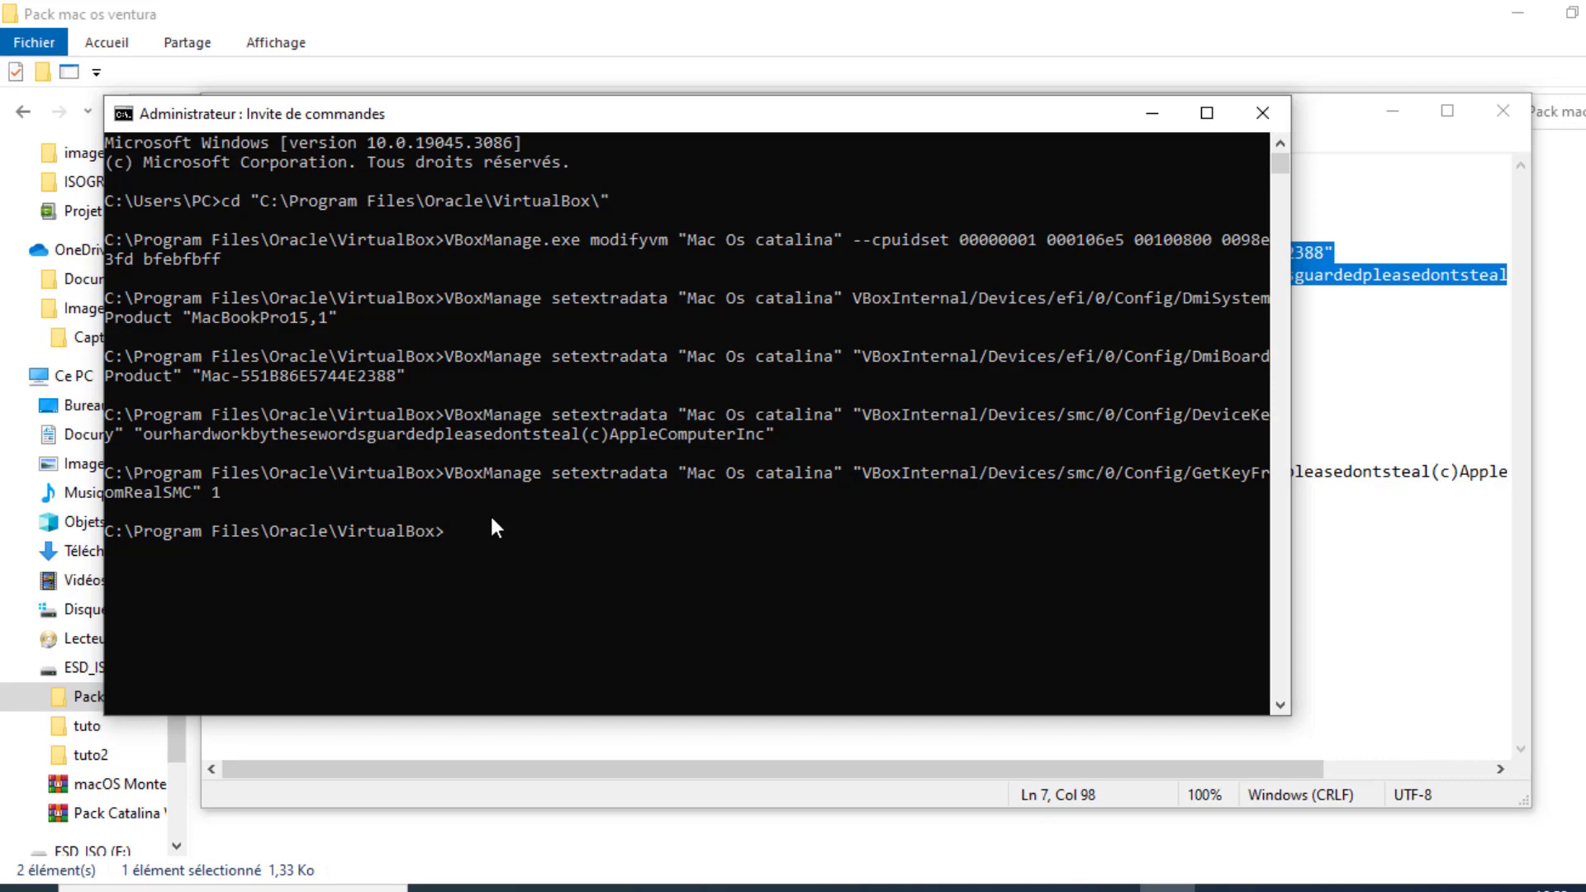
pyautogui.click(1263, 112)
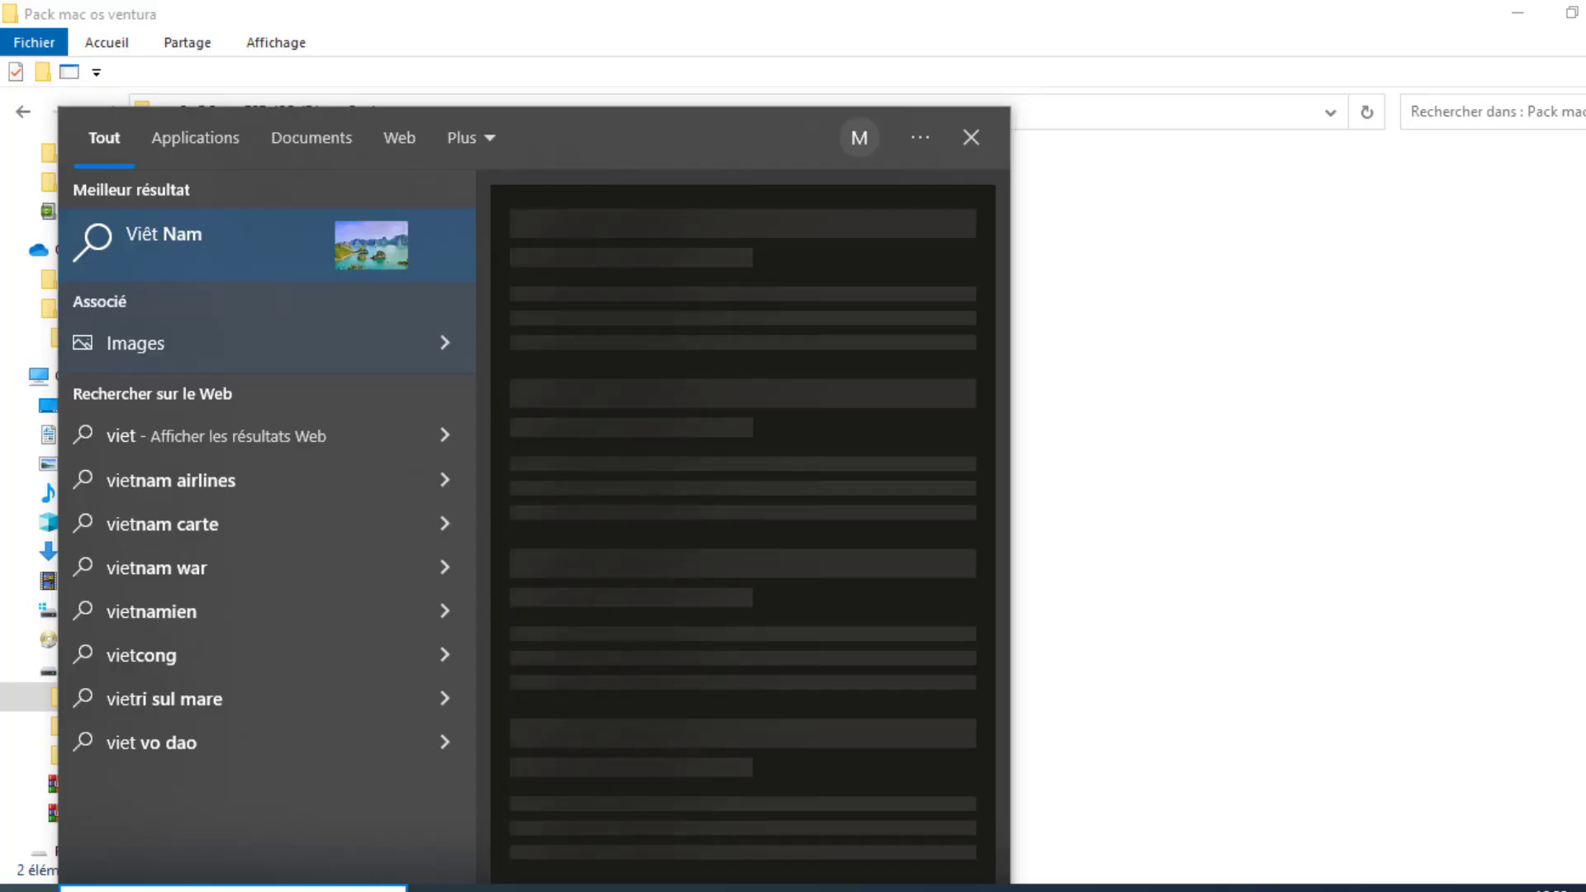
# Step: Open Oracle VM VirtualBox from a Windows search for "virt" and start the Mac Os catalina machine
pyautogui.press('BackSpace')
pyautogui.press('BackSpace')
pyautogui.press('BackSpace')
pyautogui.press('BackSpace')
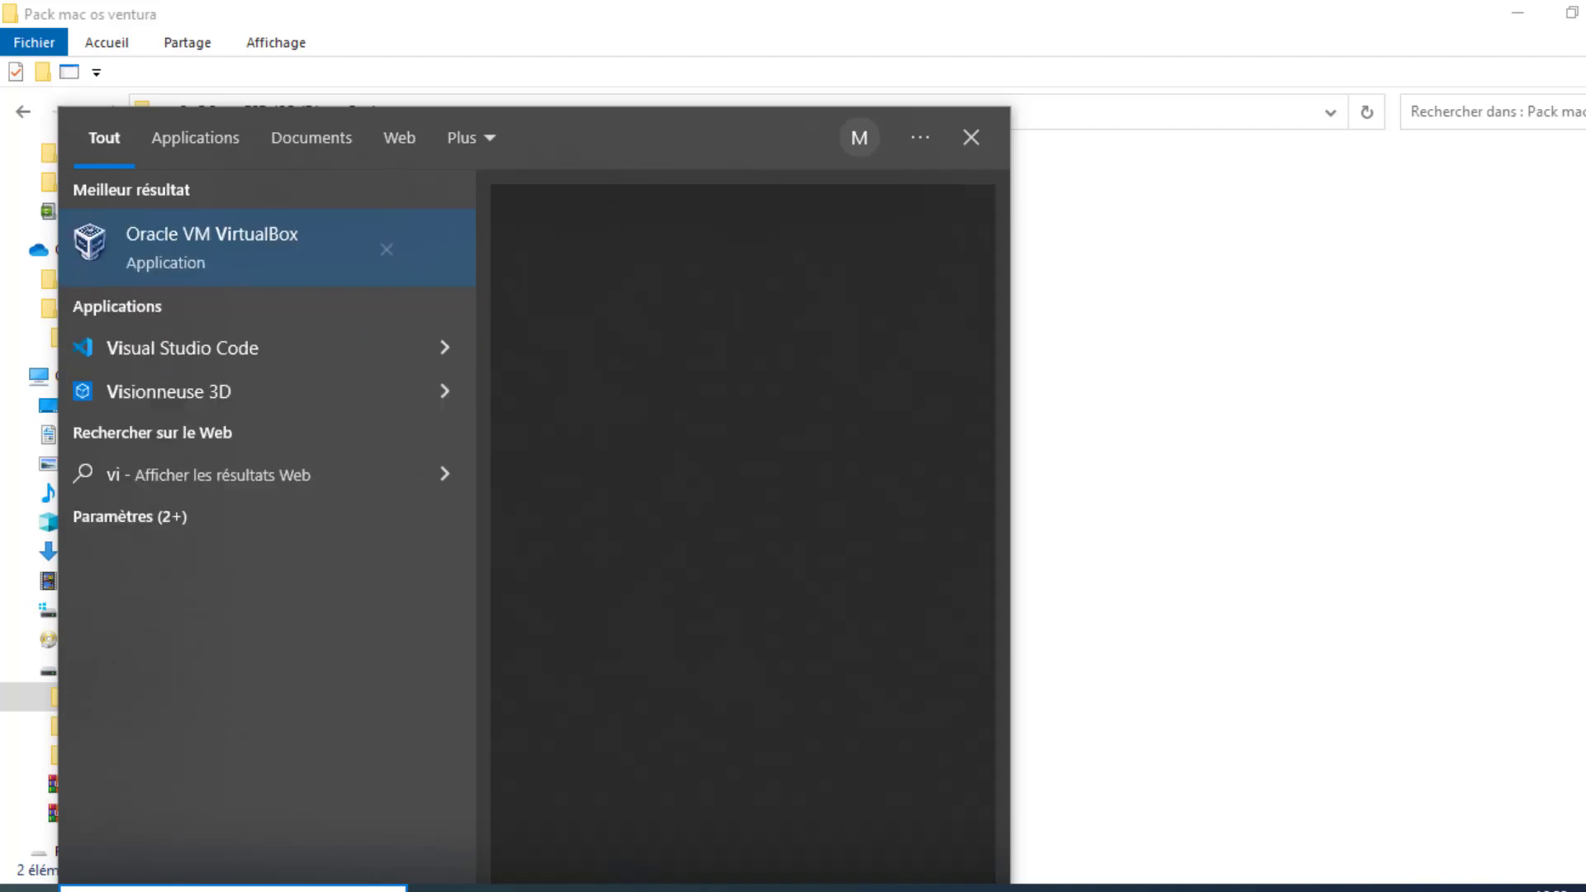
pyautogui.write('virt')
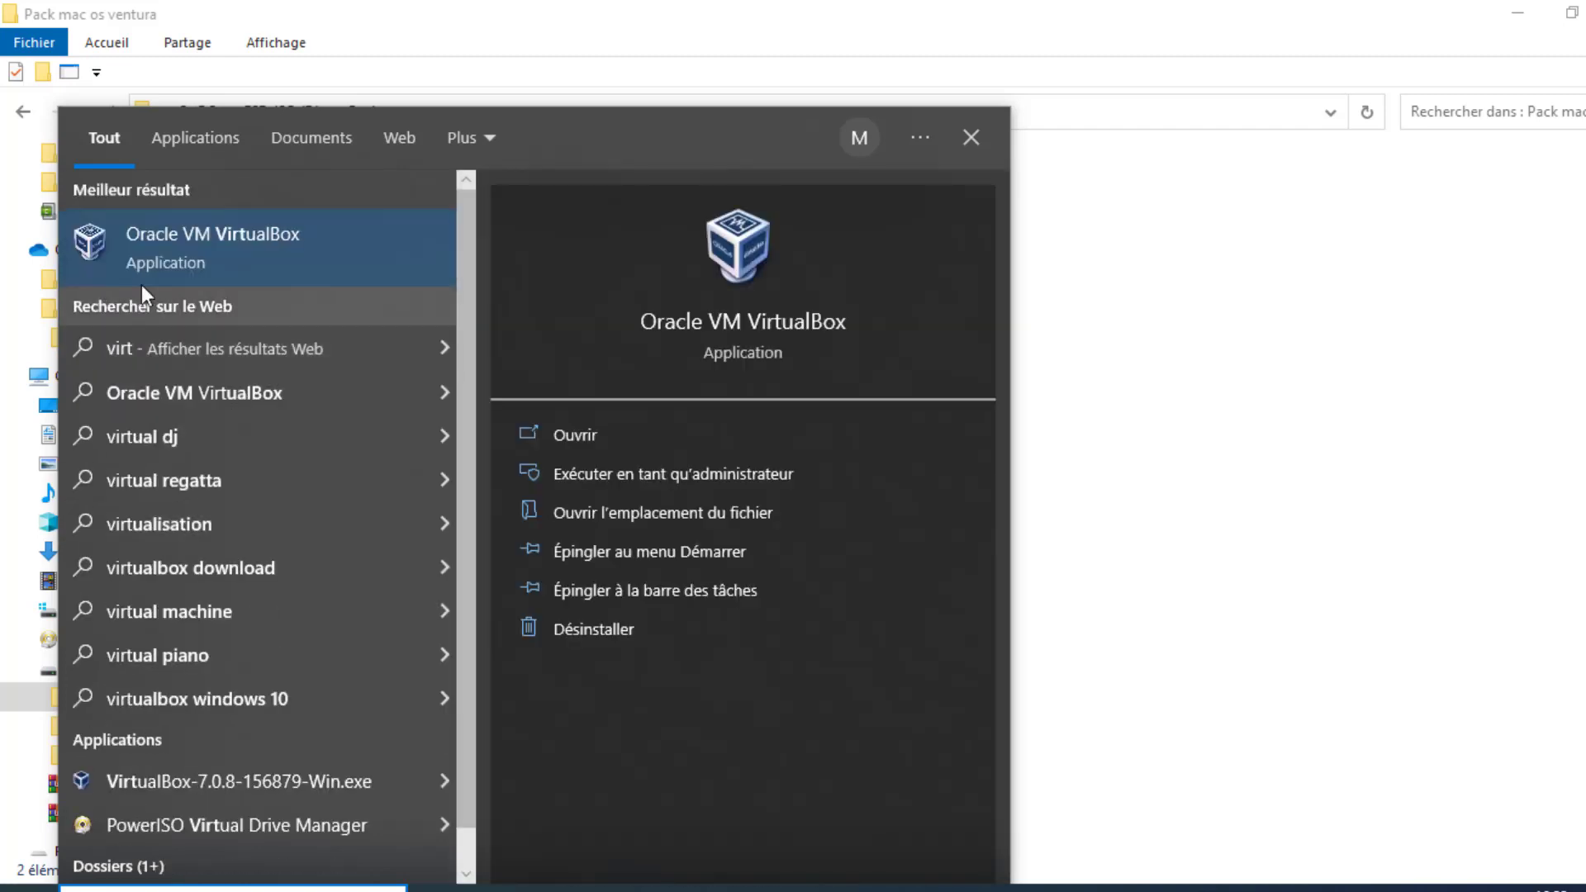
pyautogui.click(220, 271)
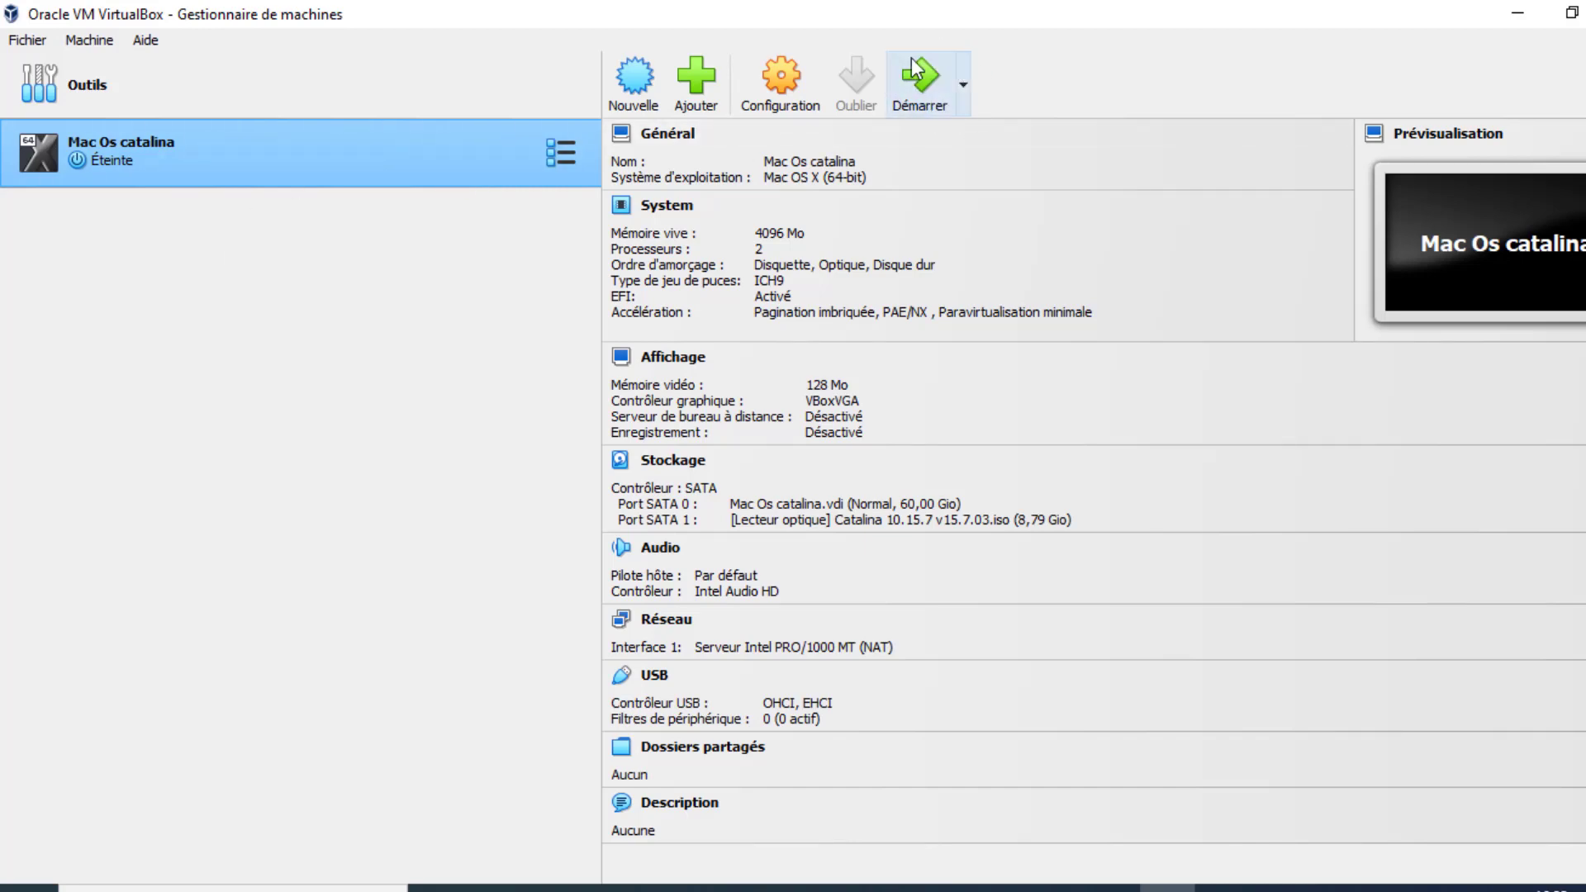
pyautogui.click(904, 91)
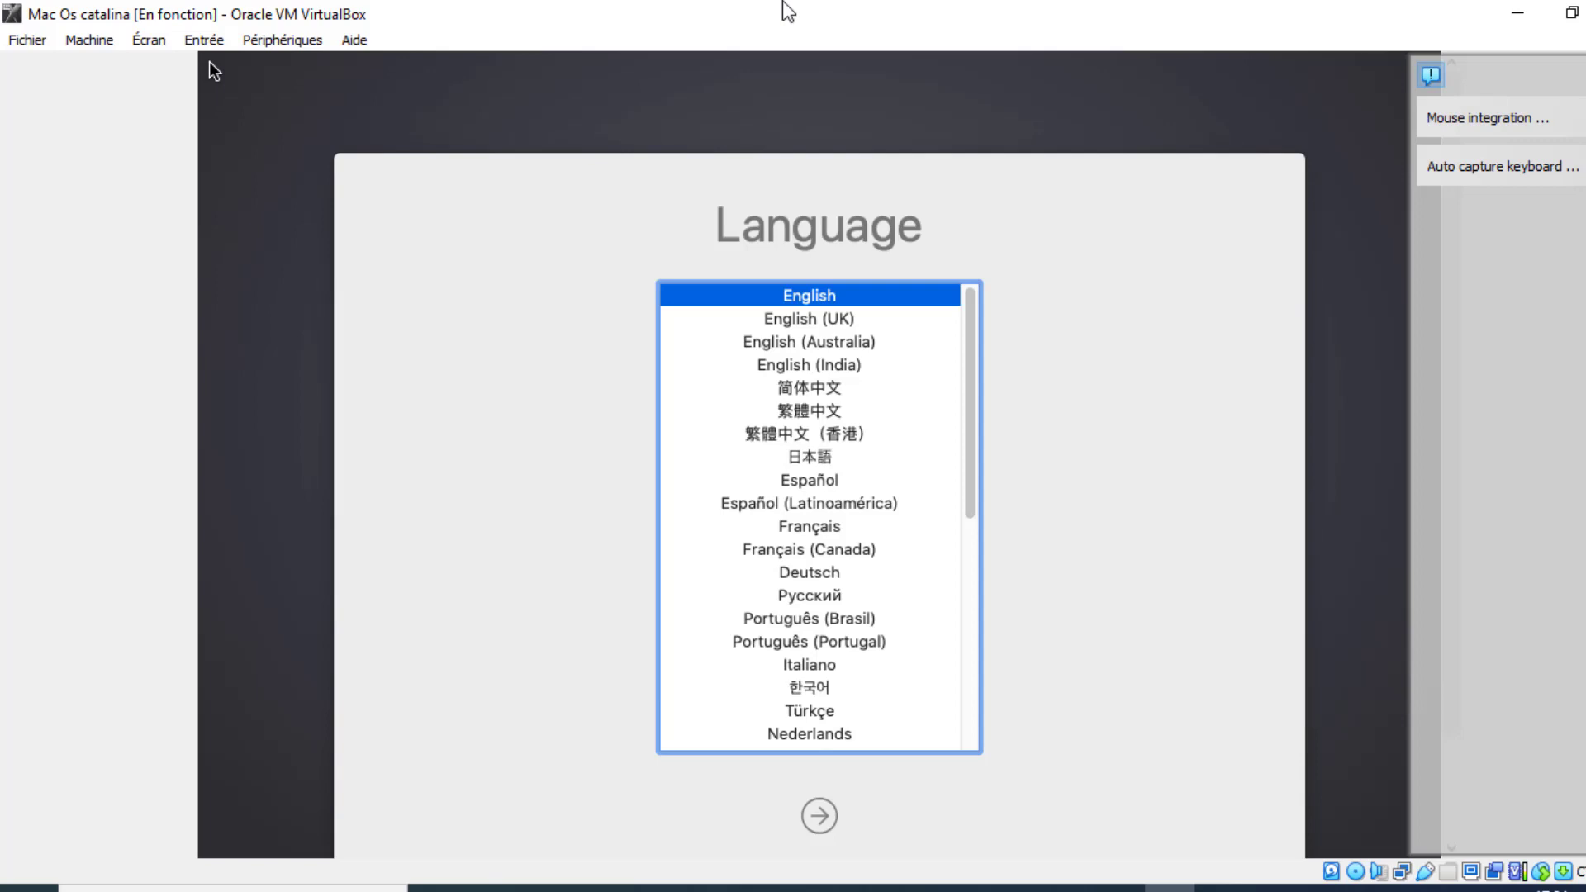
# Step: Choose Français as the macOS installer's language and continue to the macOS utilities
pyautogui.press('Down')
pyautogui.press('Down')
pyautogui.press('Down')
pyautogui.press('Down')
pyautogui.press('Down')
pyautogui.press('Down')
pyautogui.press('Down')
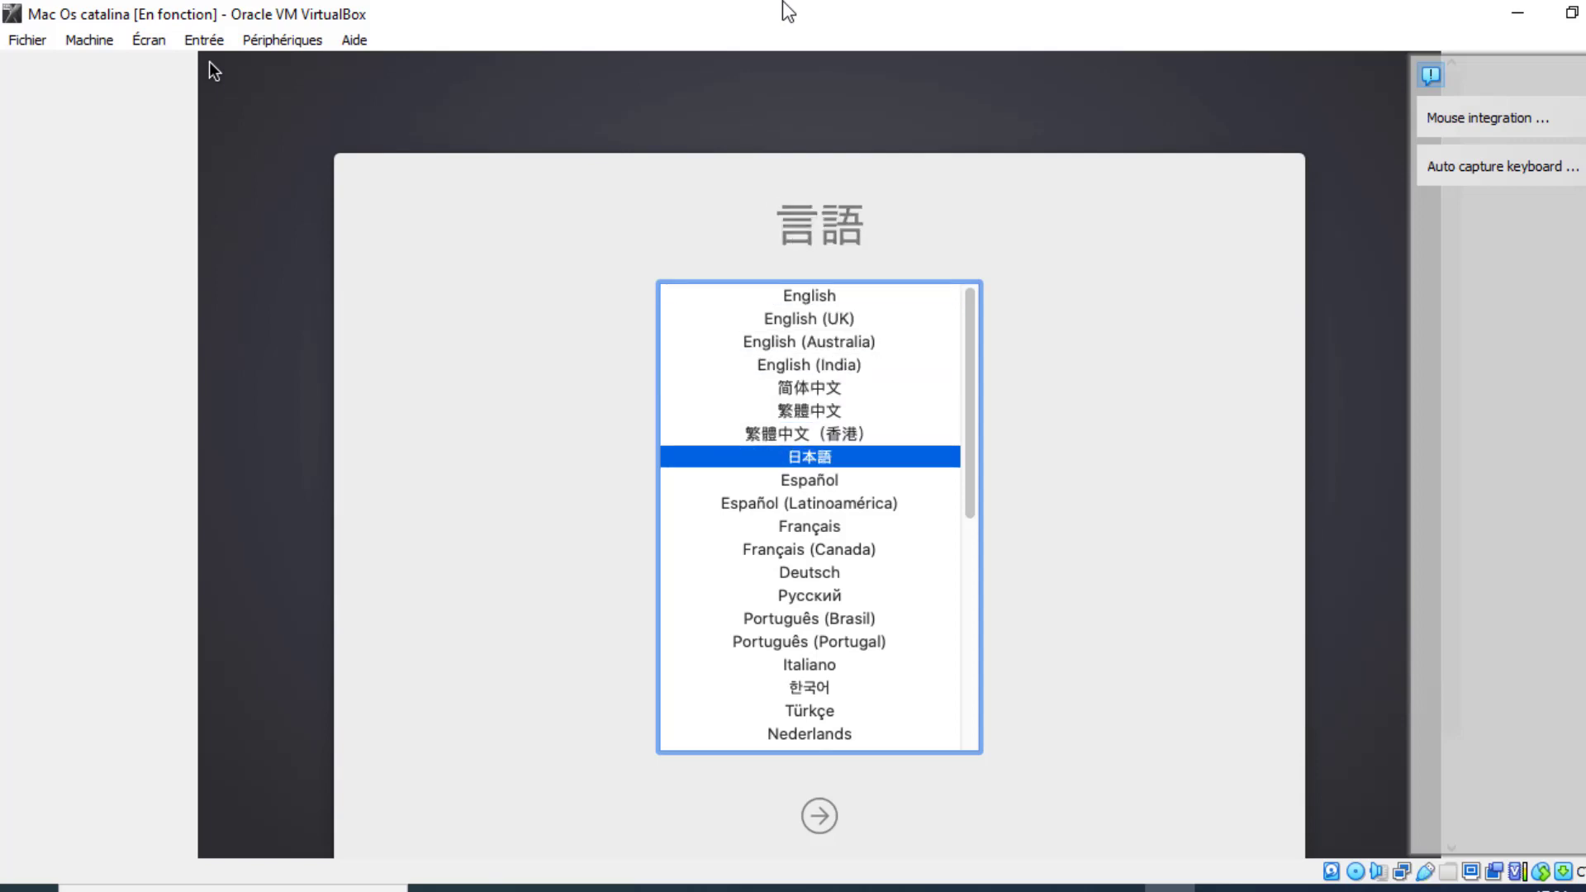
pyautogui.press('Down')
pyautogui.press('Down')
pyautogui.press('Down')
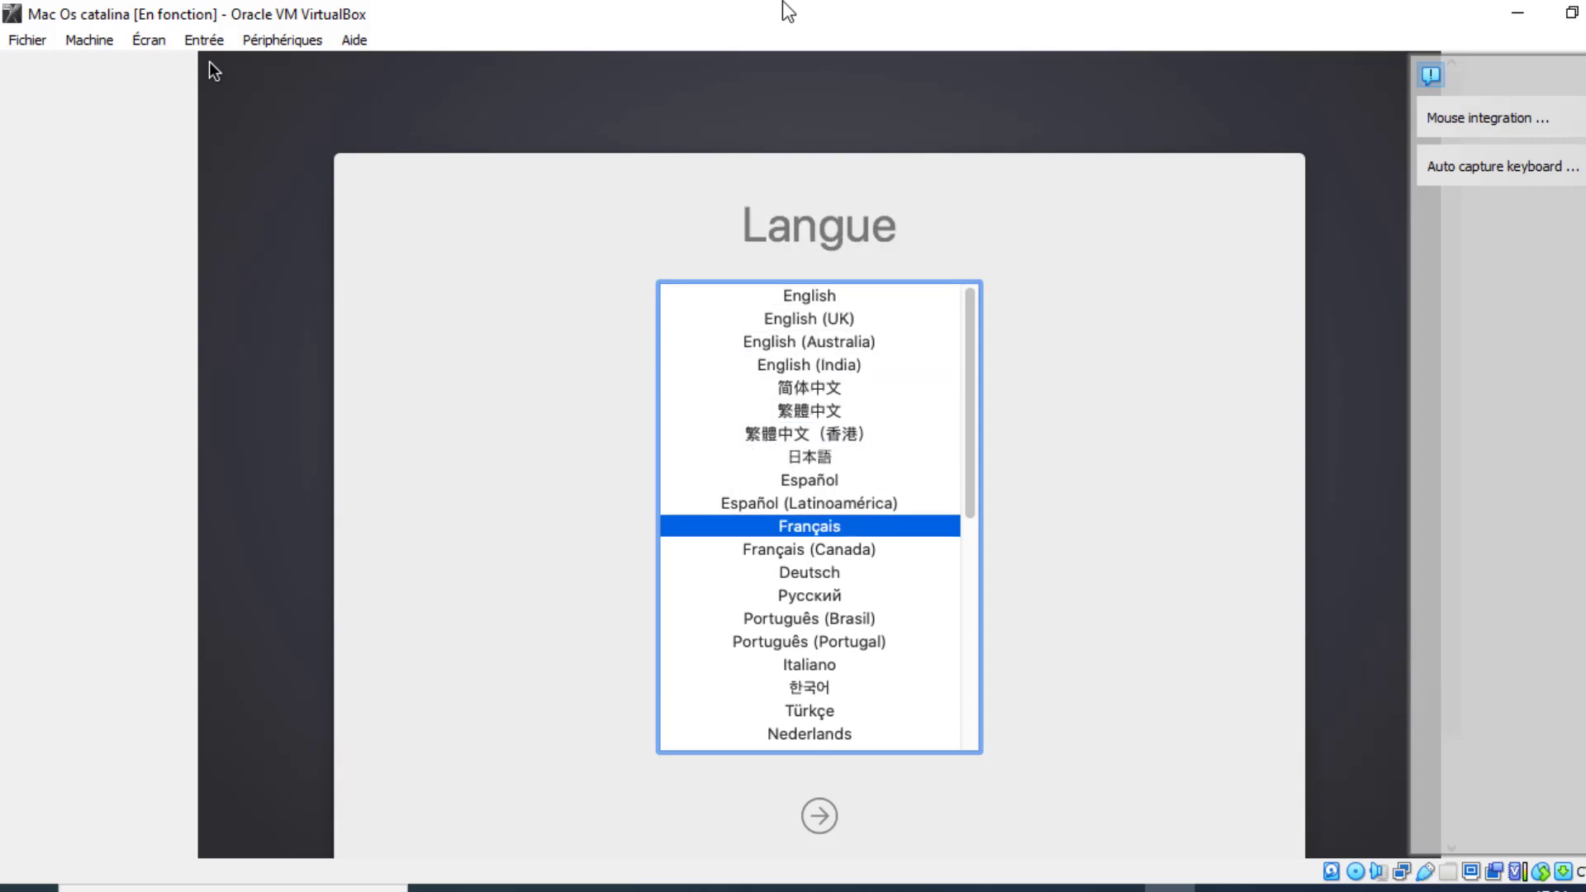
pyautogui.click(816, 821)
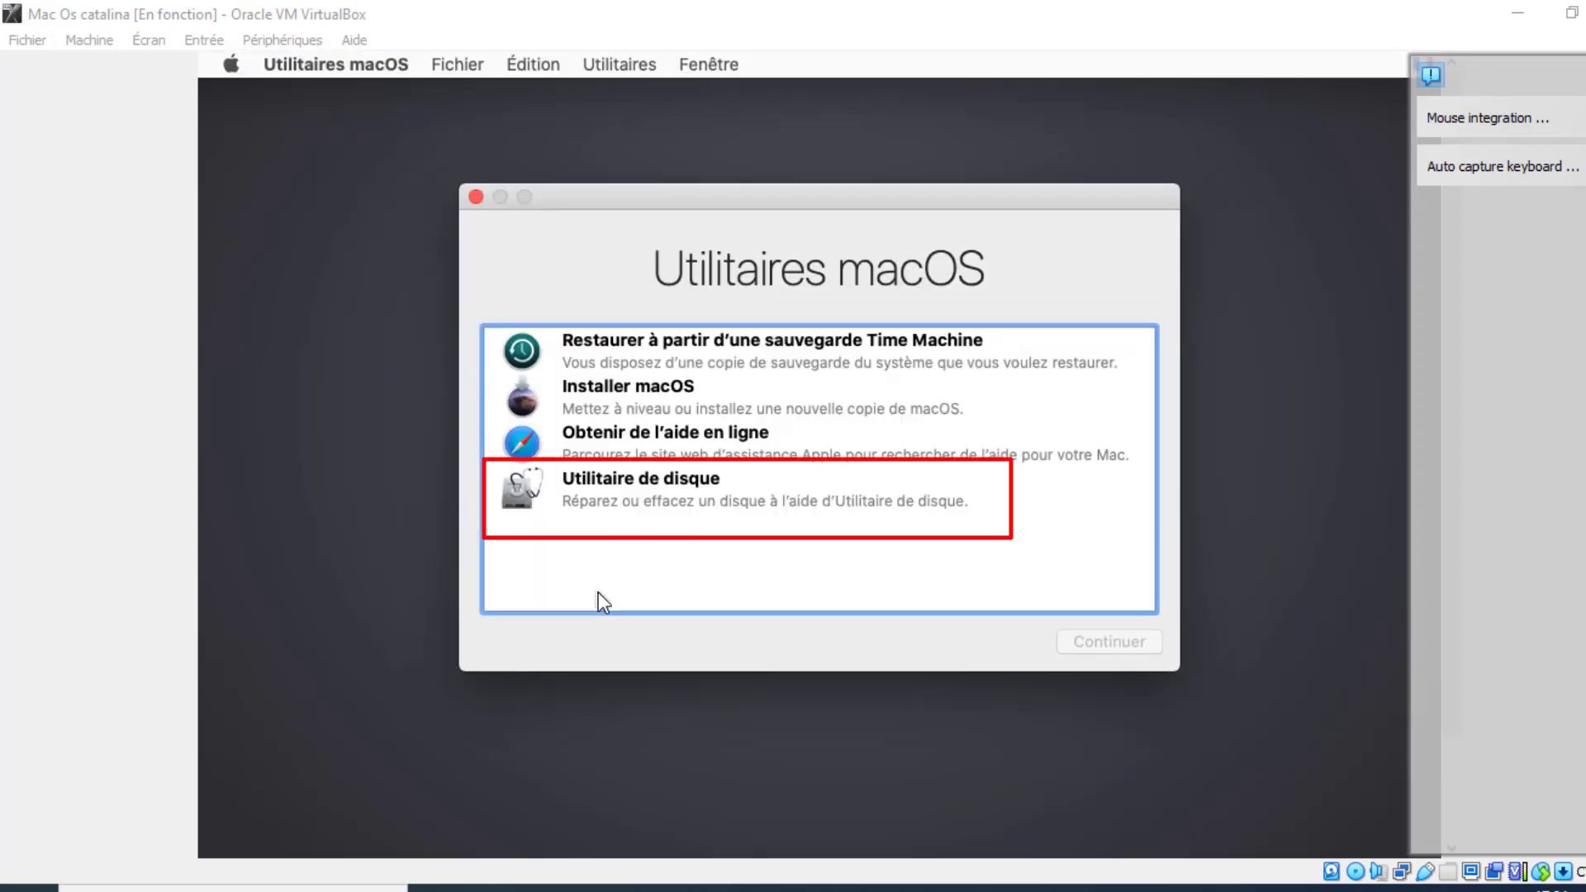
# Step: In Disk Utility (Utilitaire de disque), erase VBOX HARDDISK Media under the name "Mac os catalina", and close the utility
pyautogui.click(689, 487)
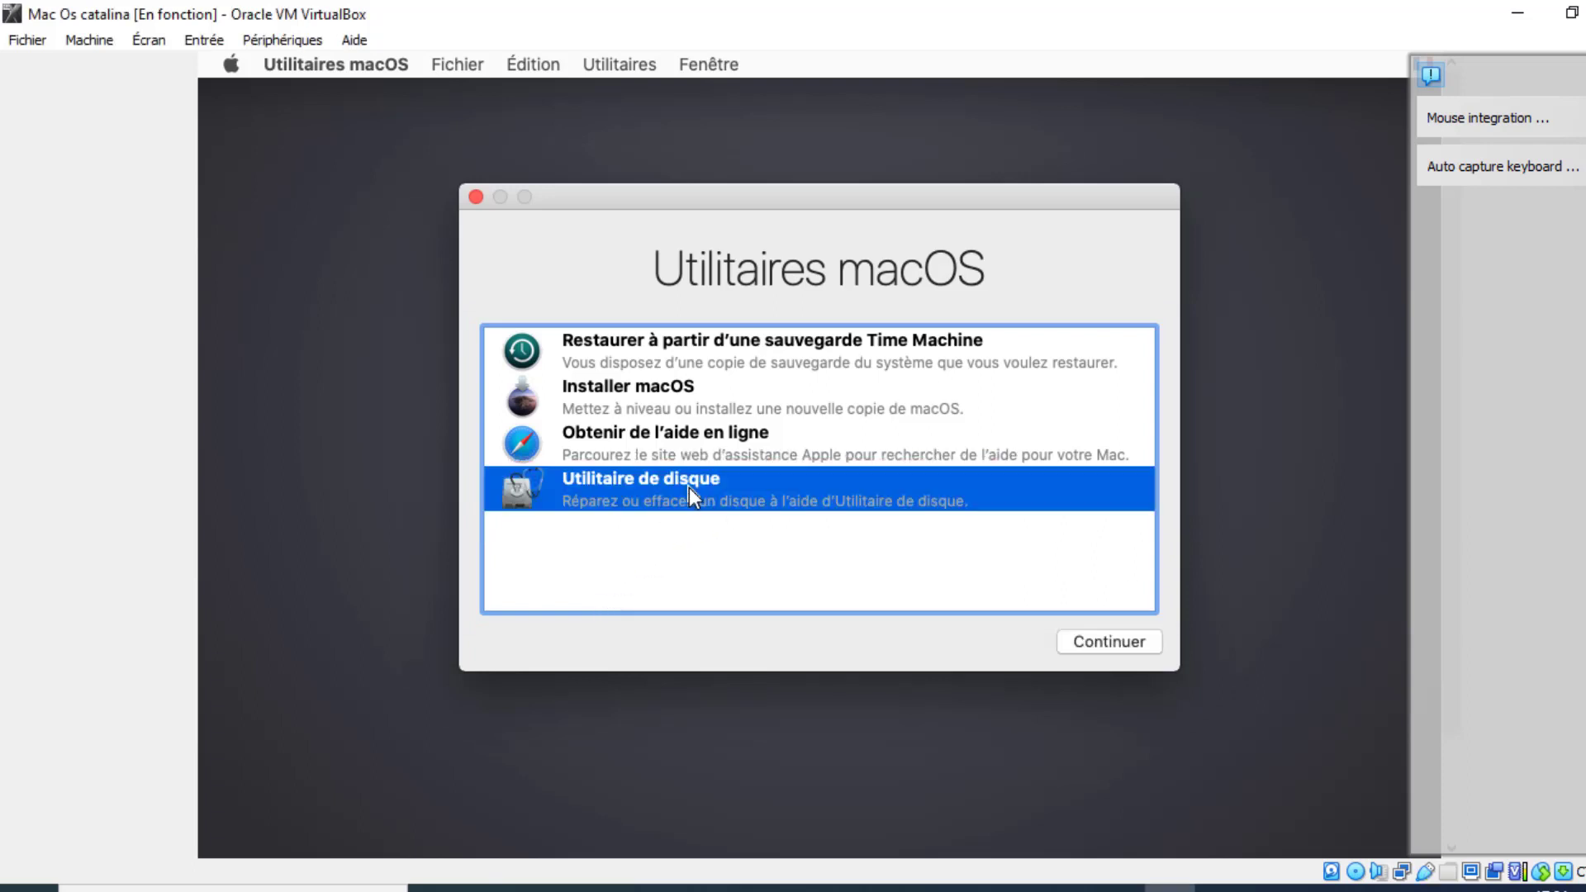
pyautogui.click(1110, 647)
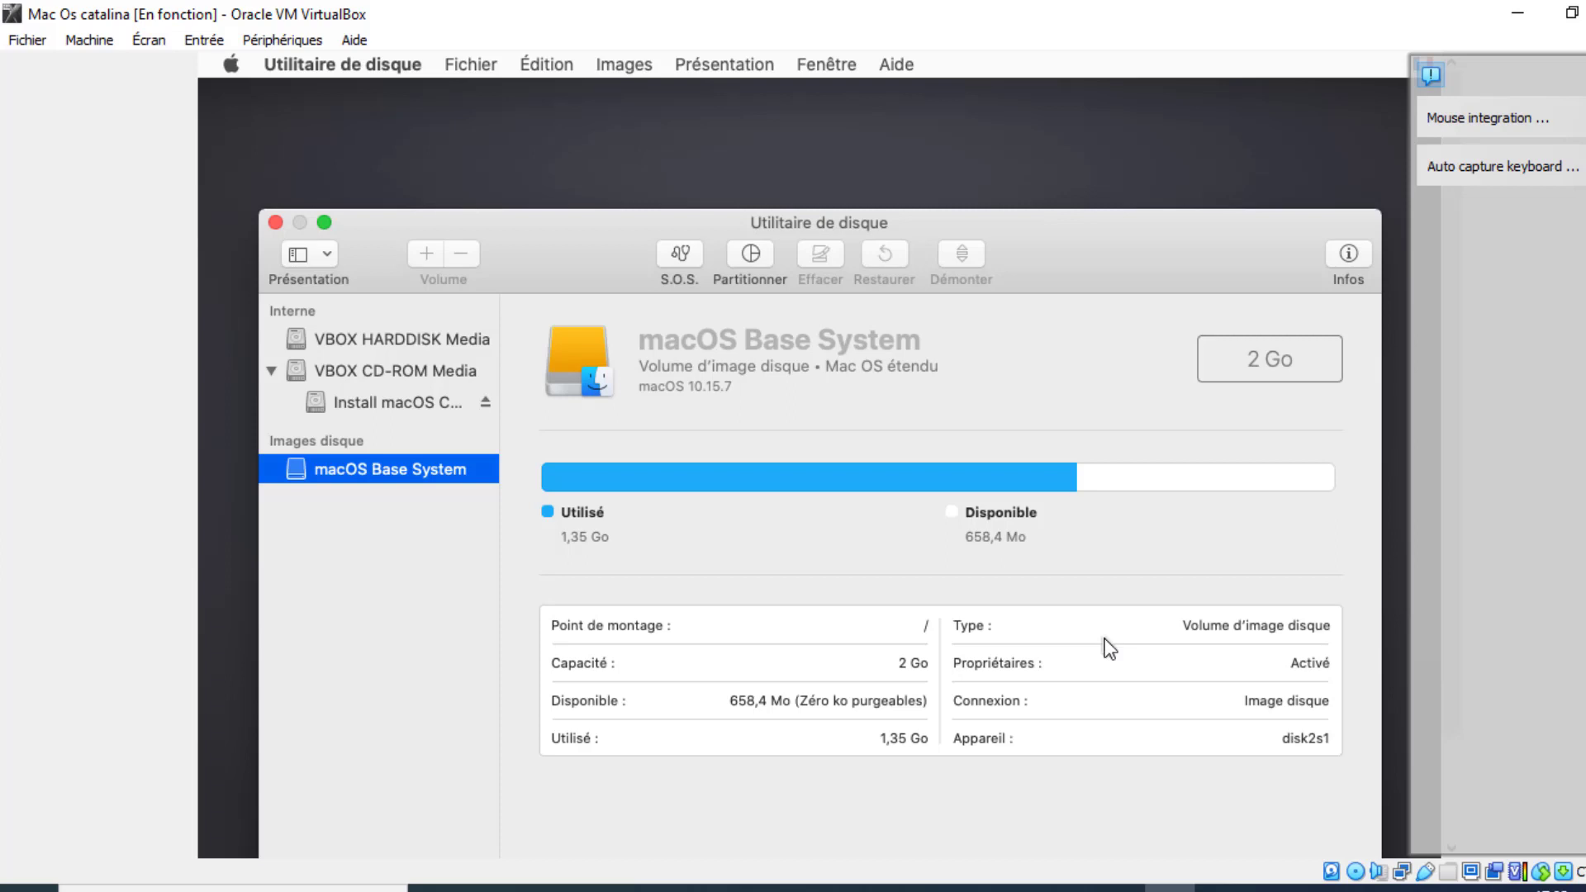
pyautogui.click(423, 347)
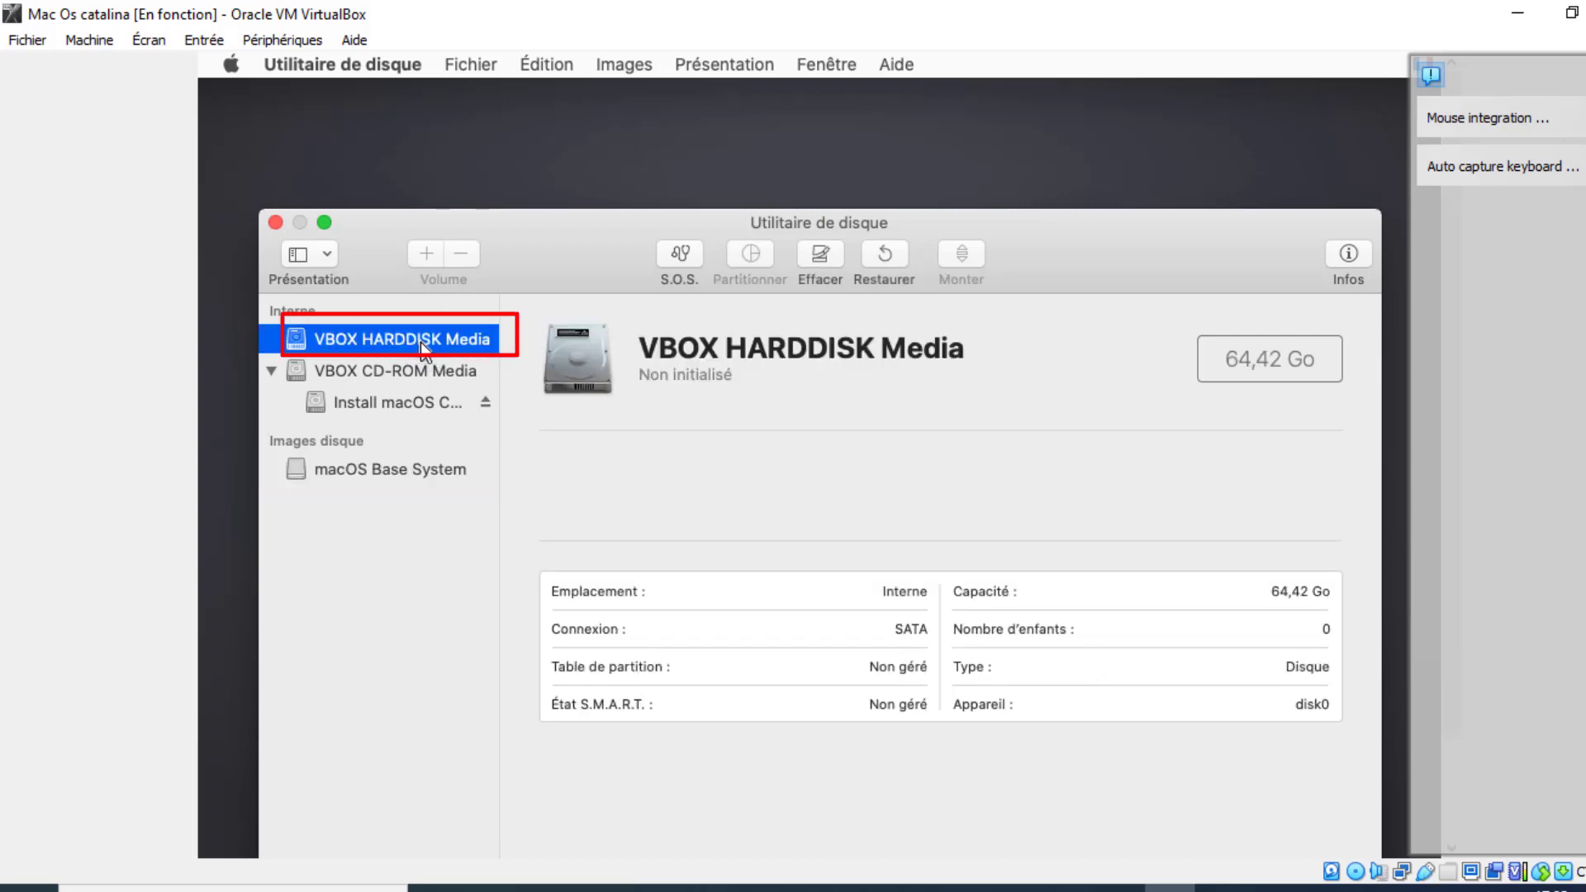
pyautogui.click(829, 248)
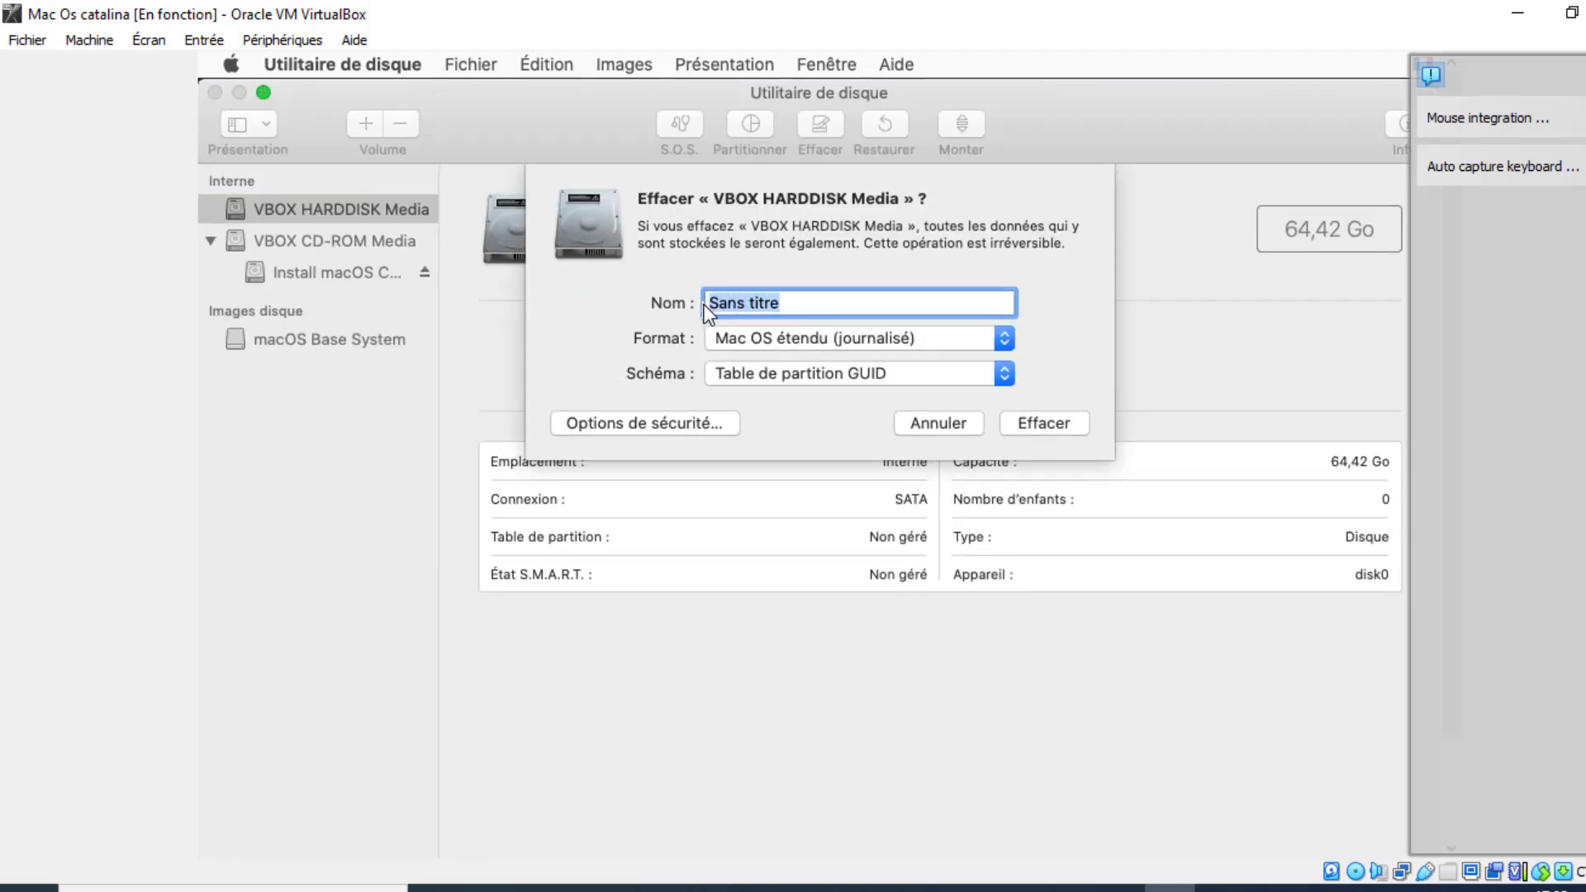
pyautogui.write('Mac os catalina')
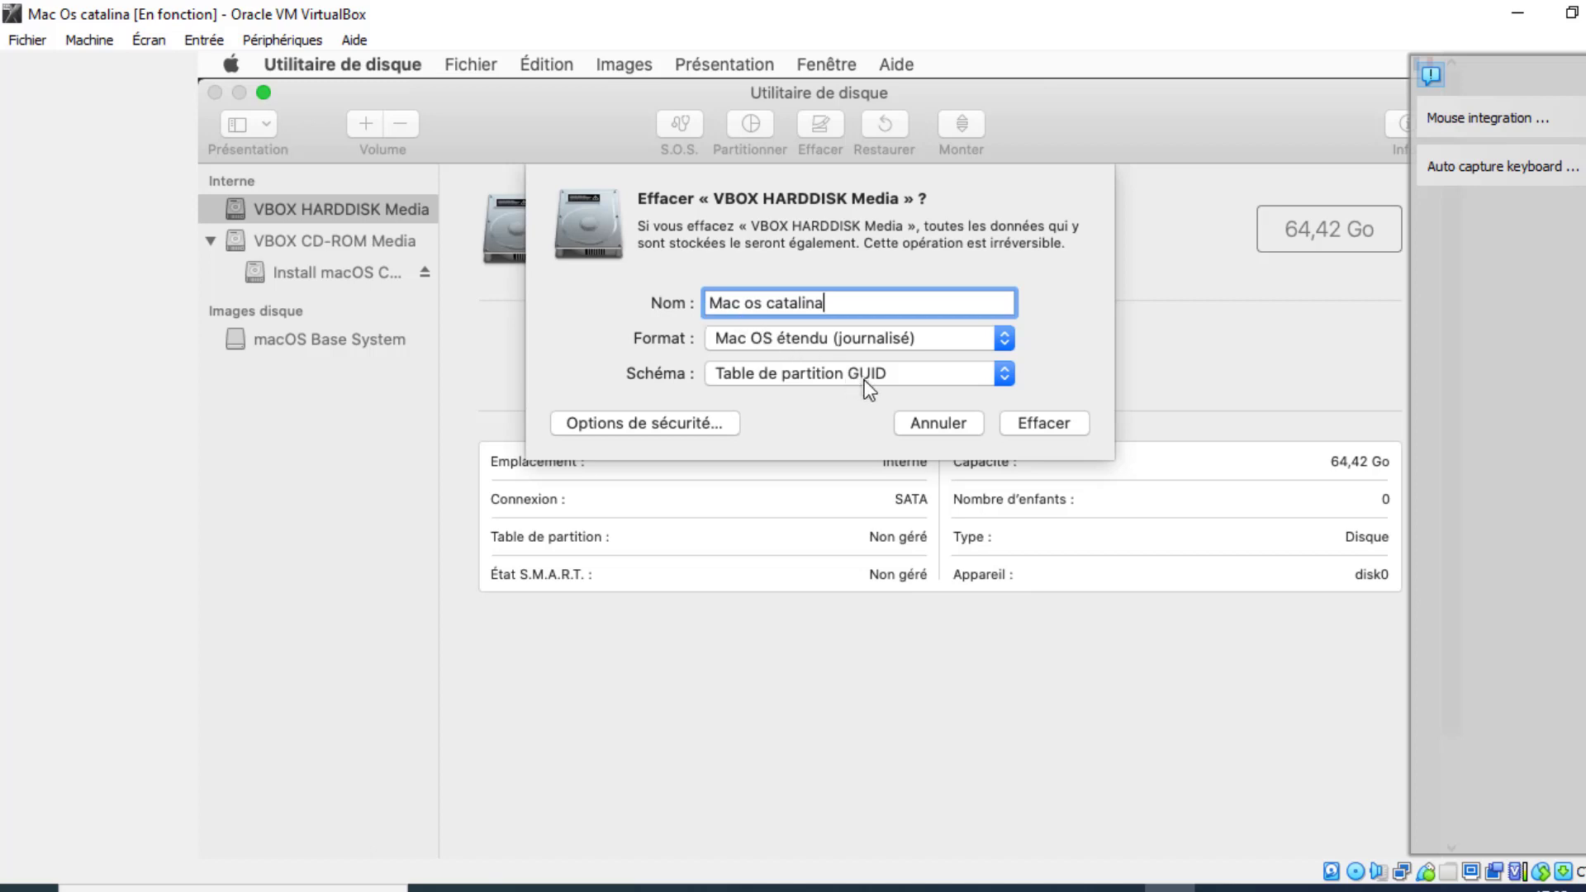
pyautogui.click(1049, 419)
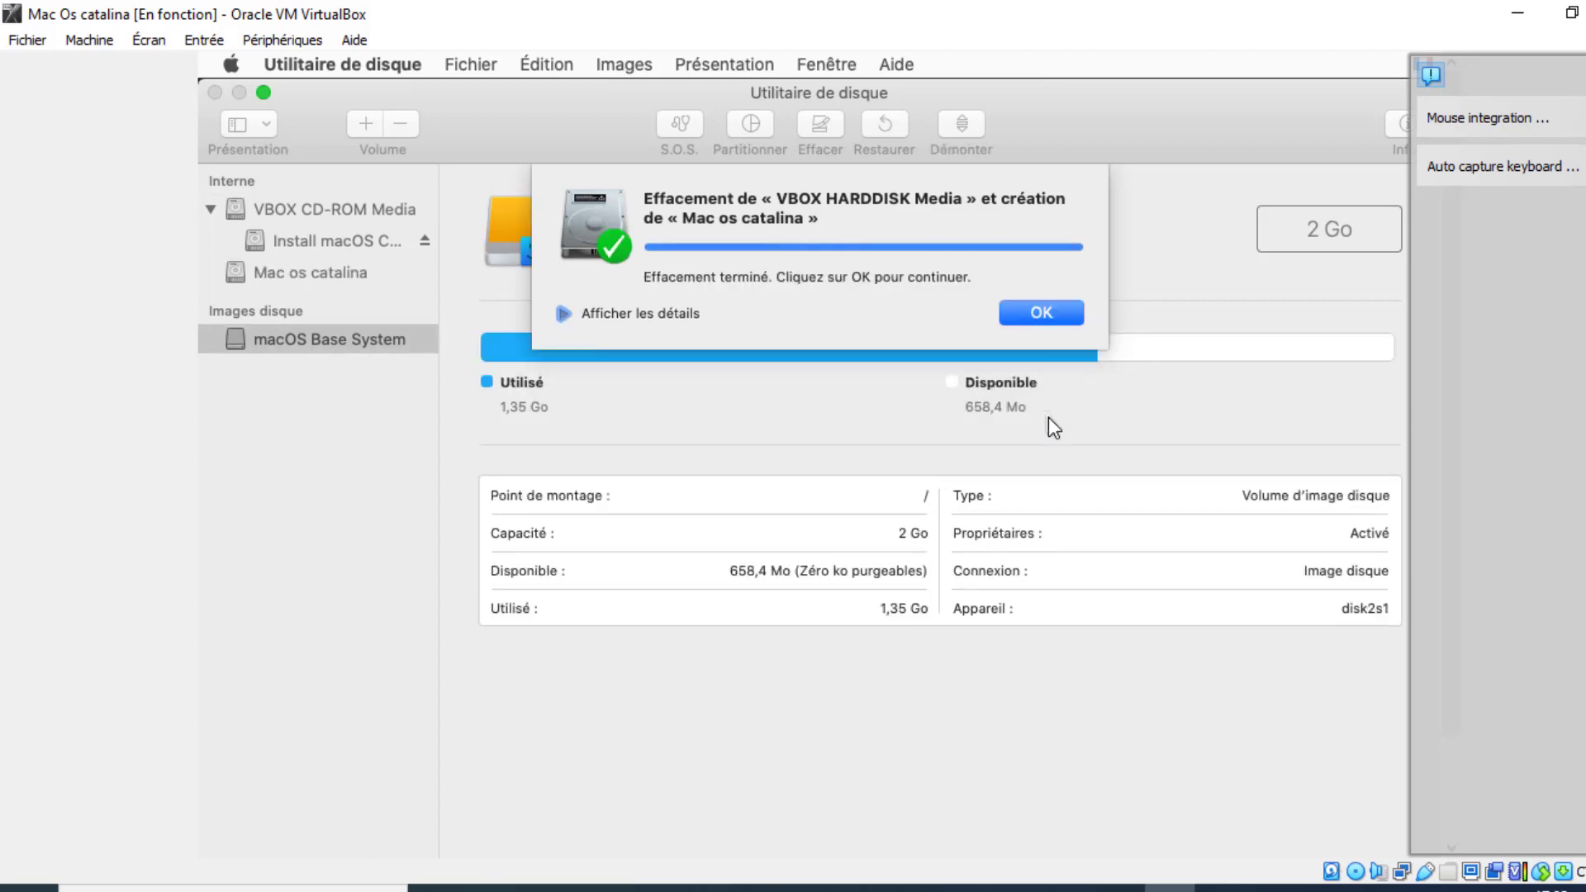
pyautogui.click(1043, 314)
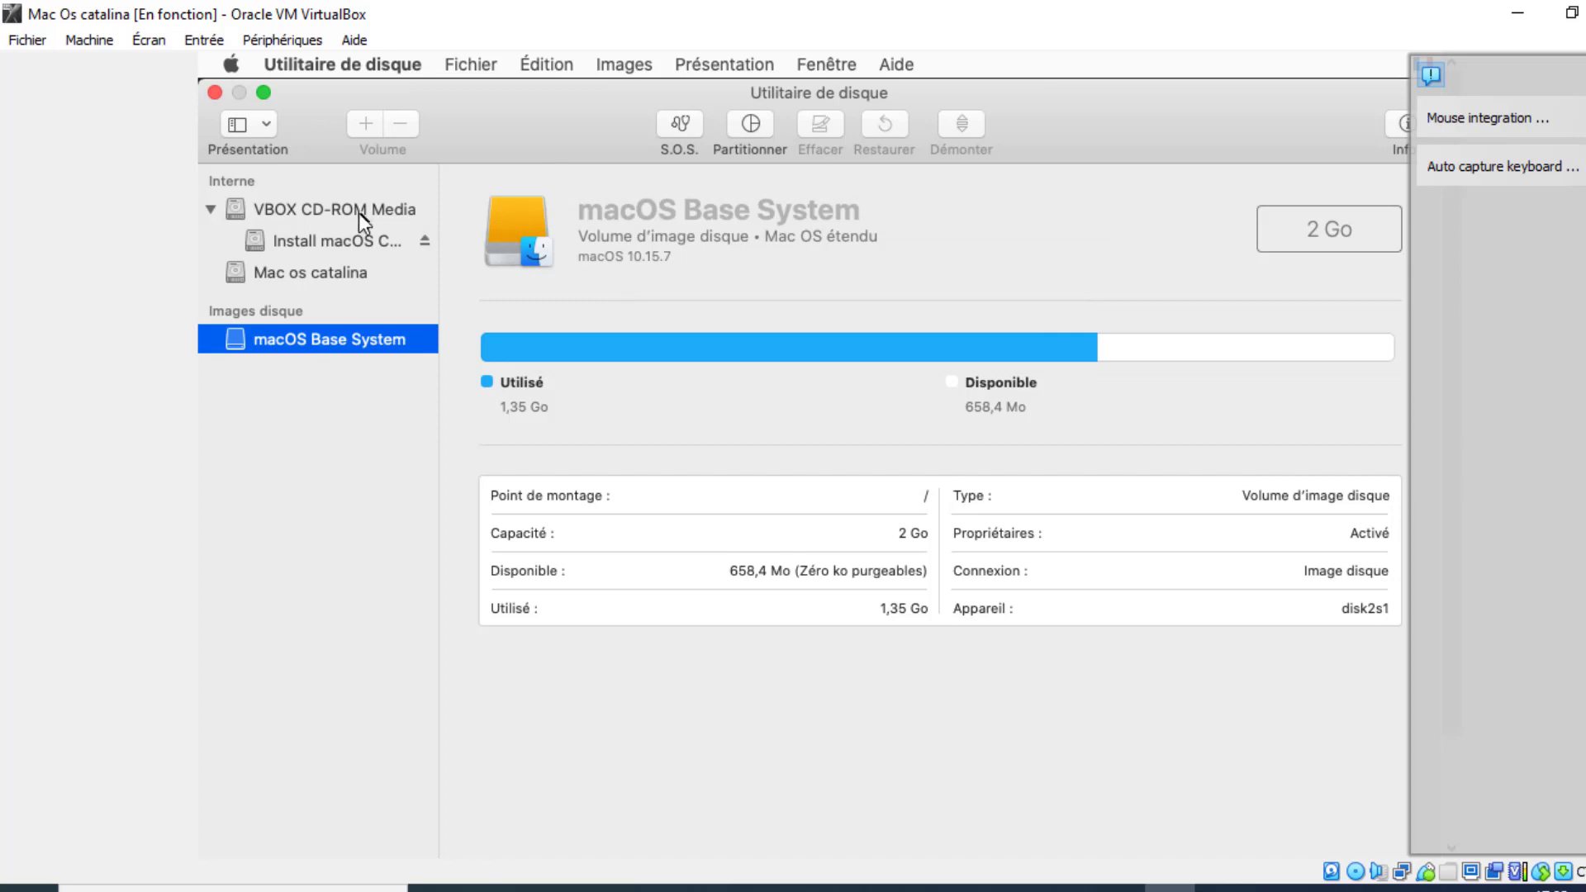
pyautogui.click(214, 92)
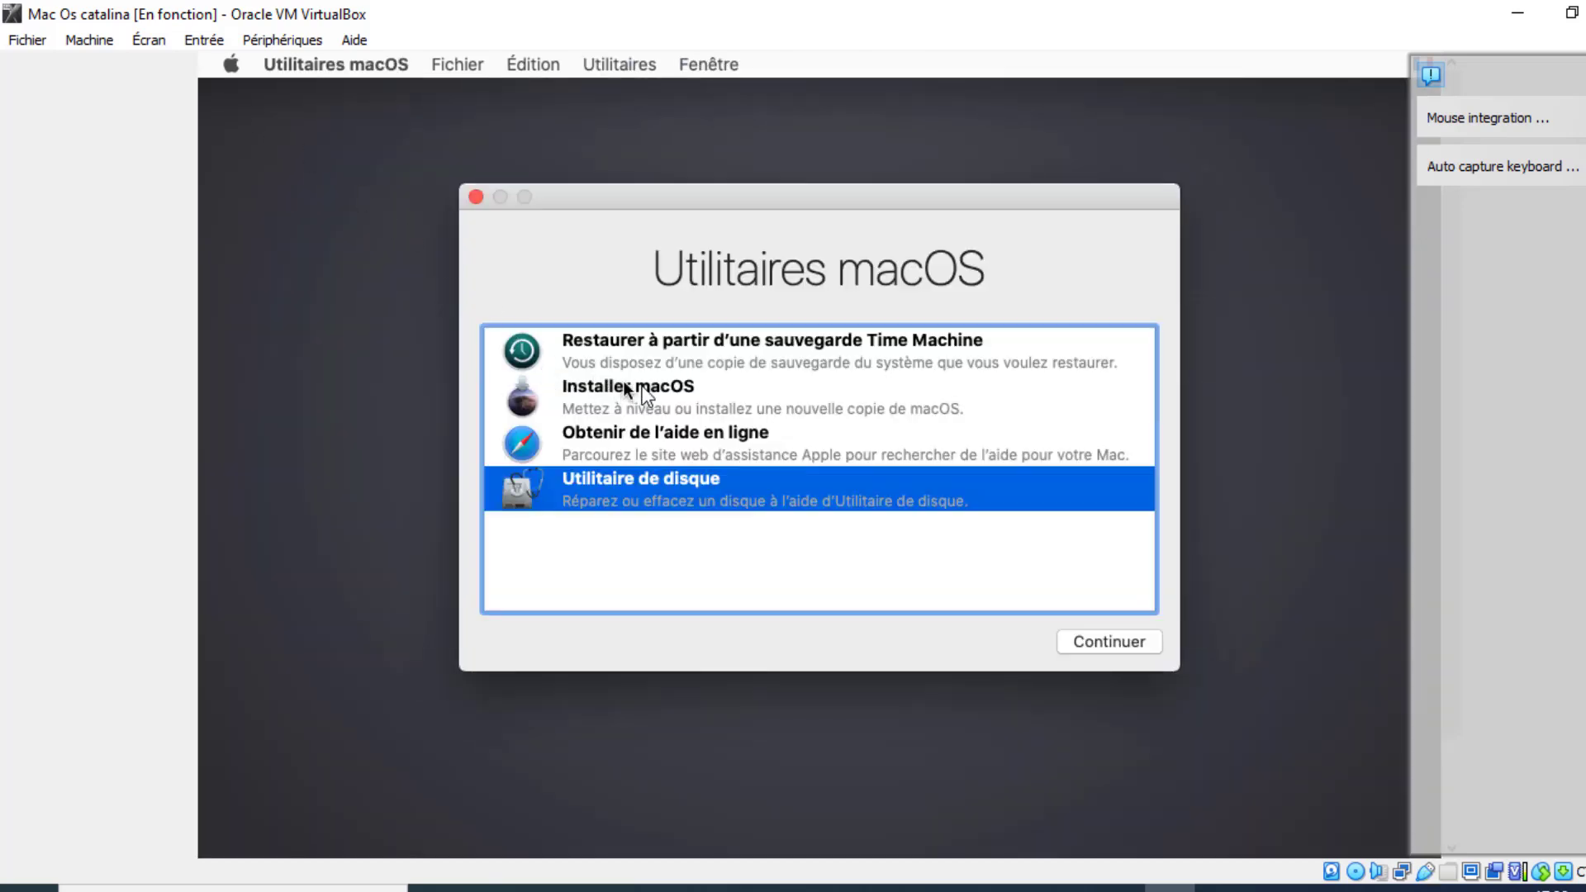
# Step: Launch Installer macOS from the macOS utilities and continue to the macOS Catalina licence agreement
pyautogui.click(667, 391)
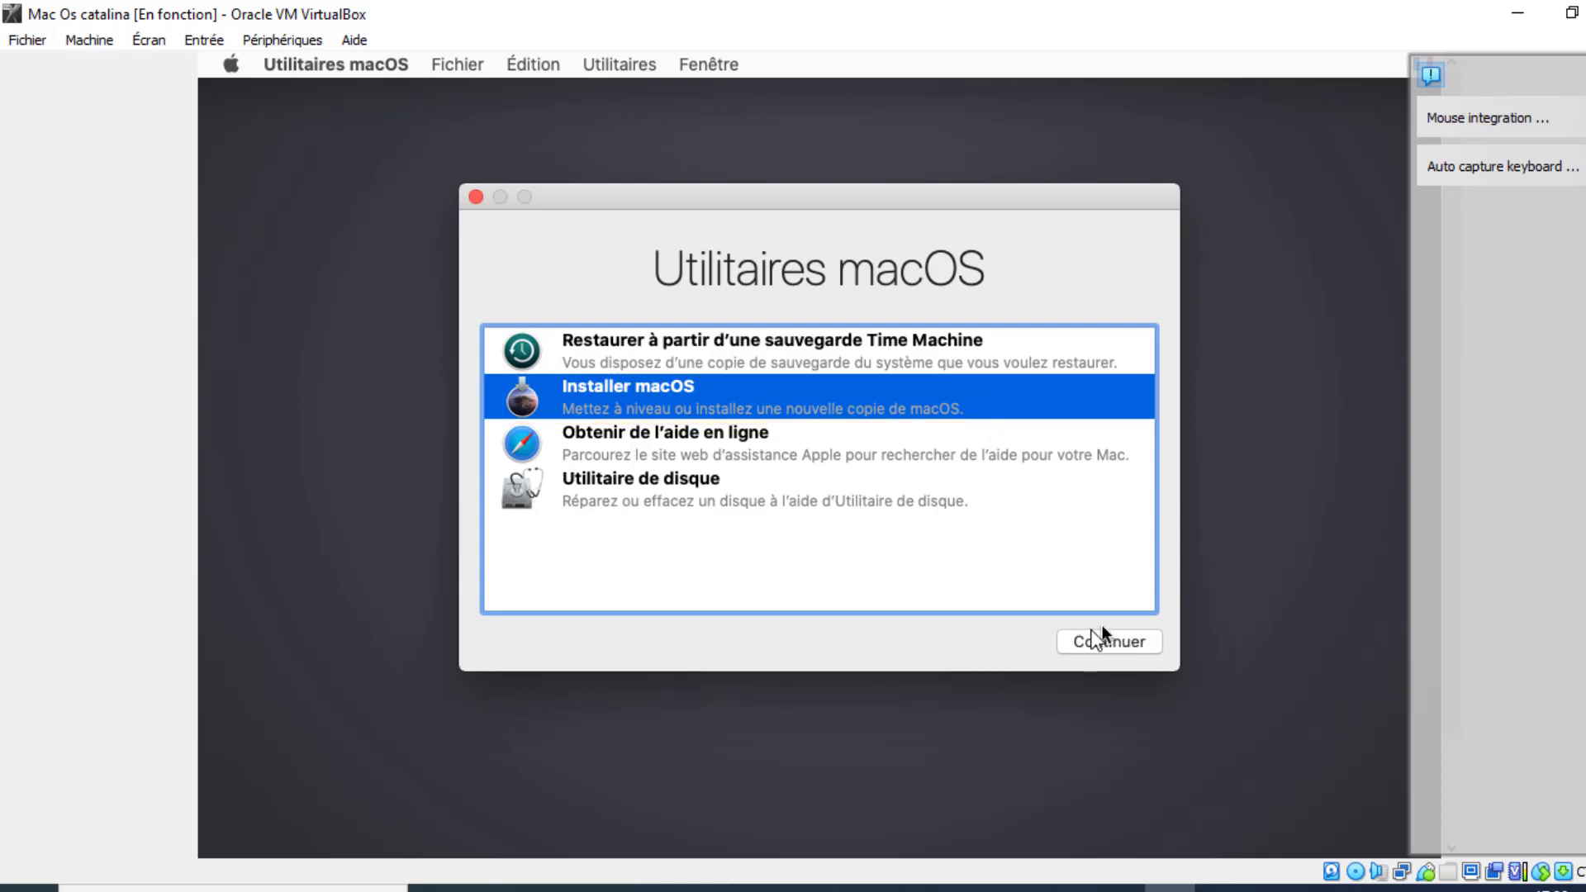
pyautogui.click(1122, 638)
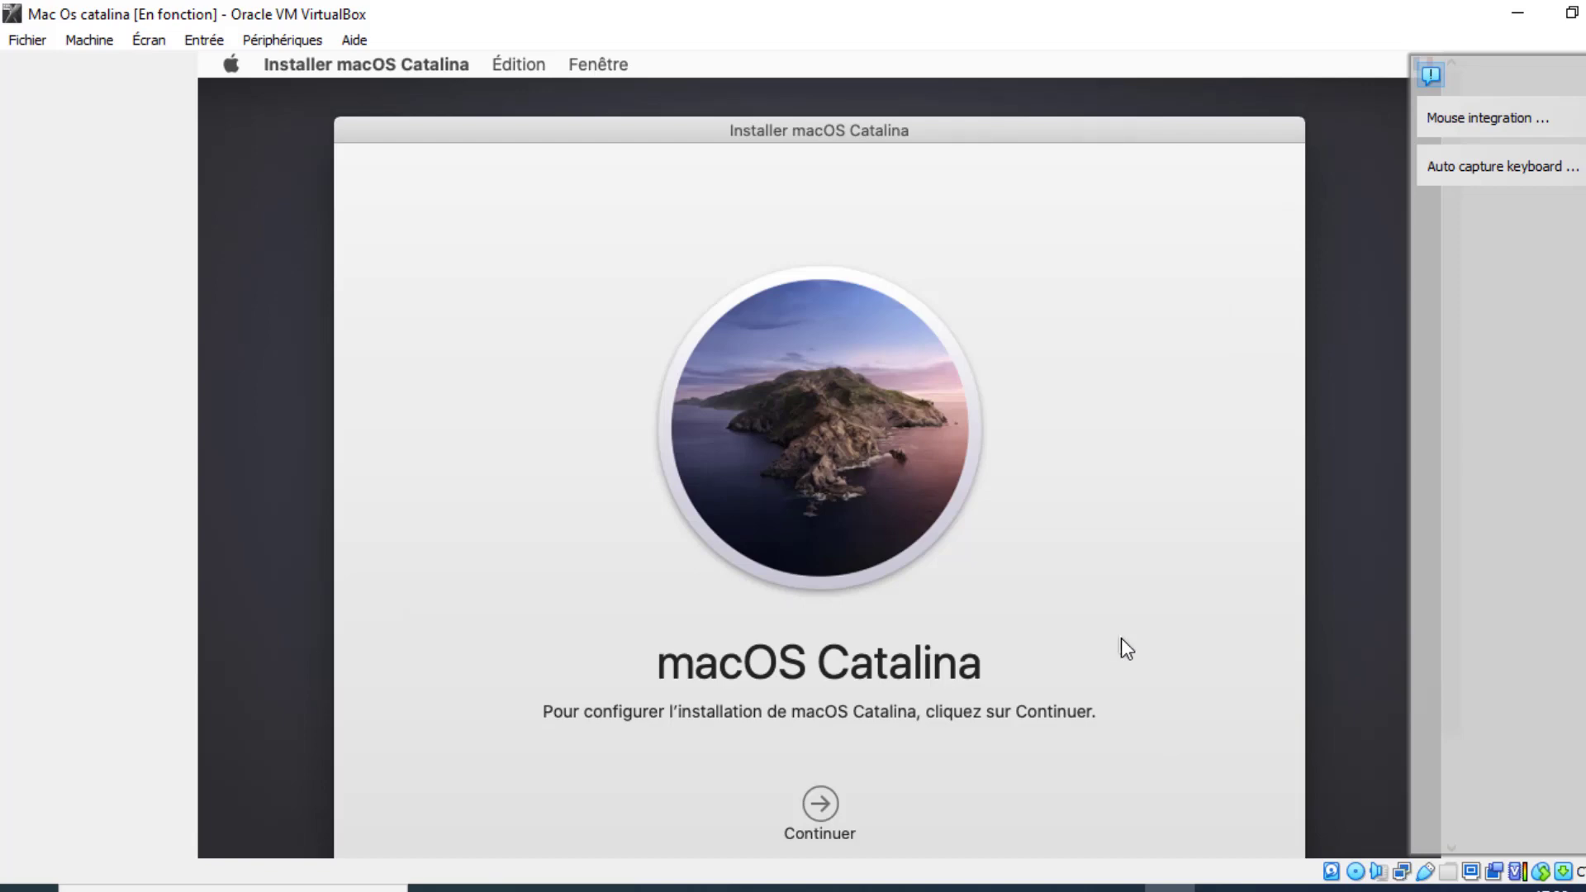
pyautogui.click(822, 796)
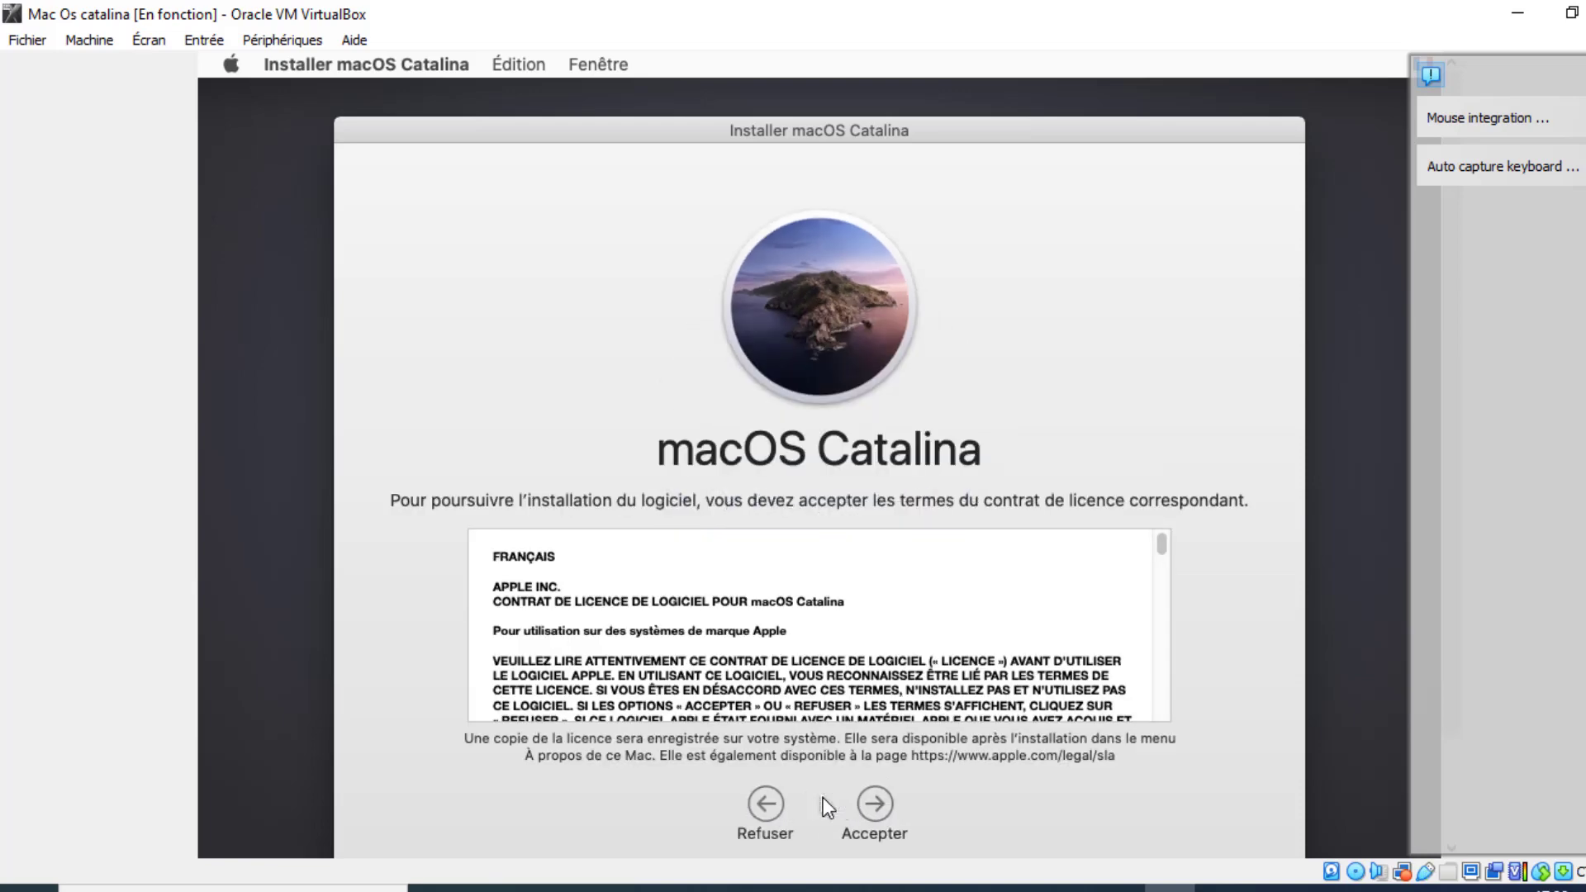
# Step: Accept the macOS Catalina licence agreement and start the installation on the "Mac os catalina" disk
pyautogui.click(881, 805)
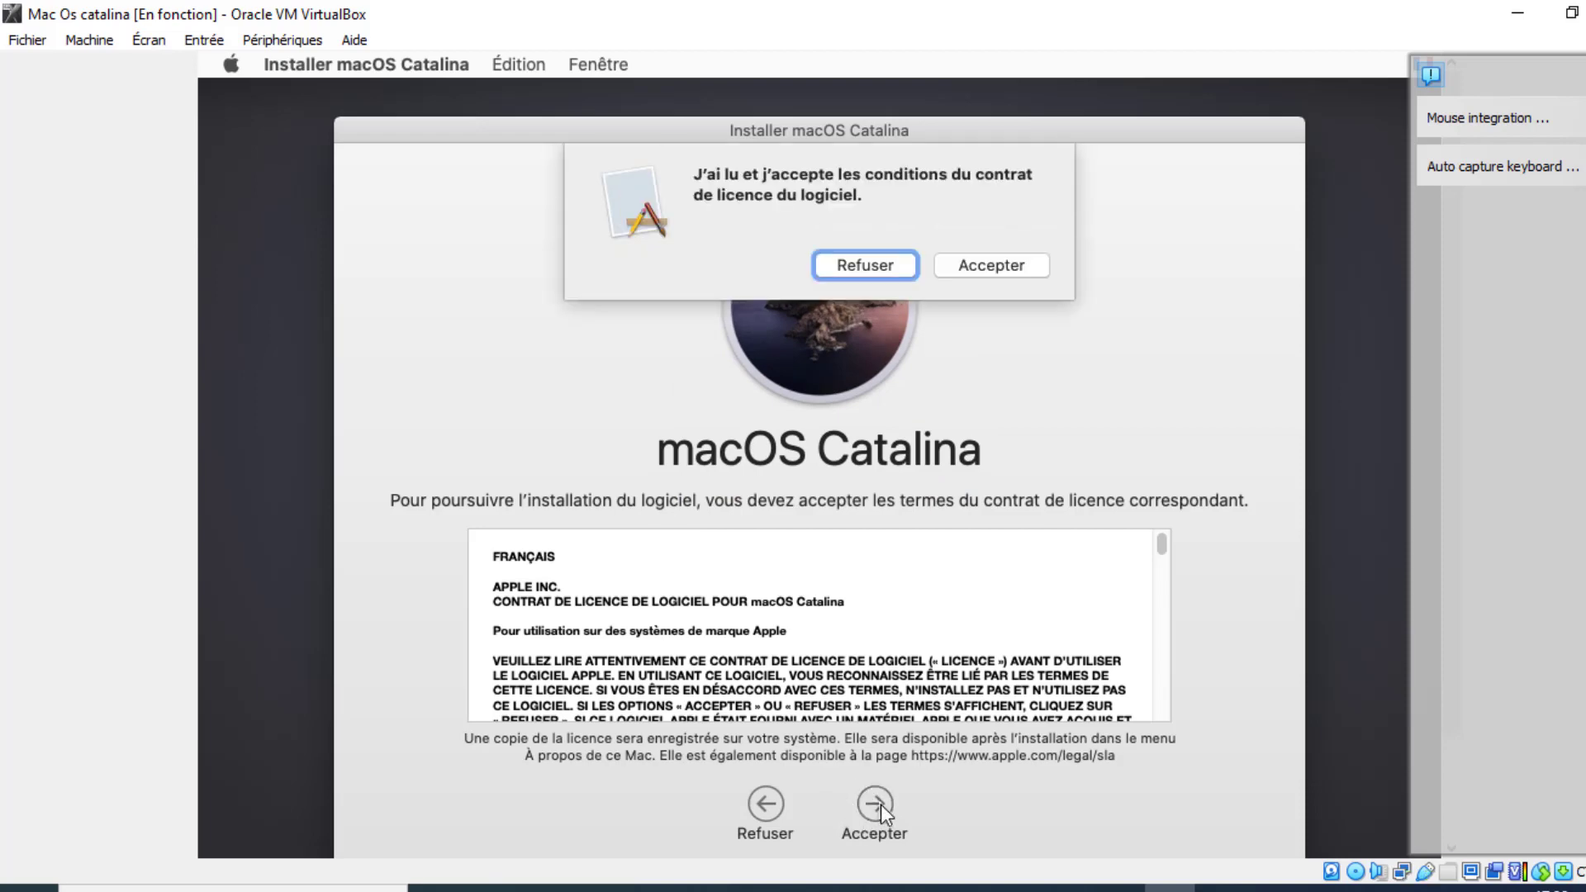
pyautogui.click(1037, 265)
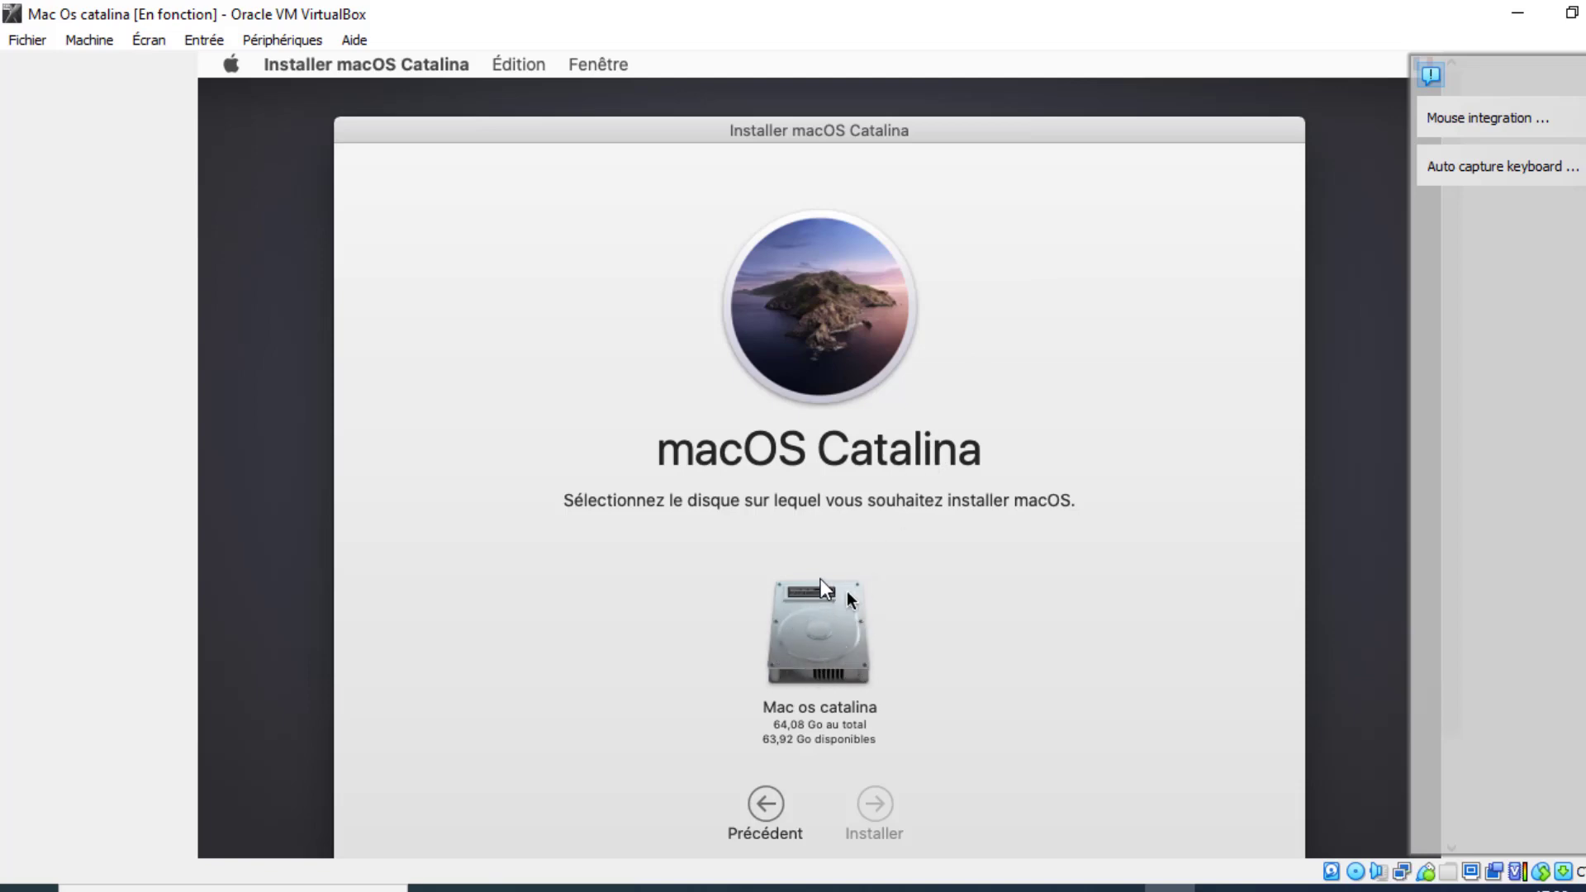
pyautogui.click(836, 625)
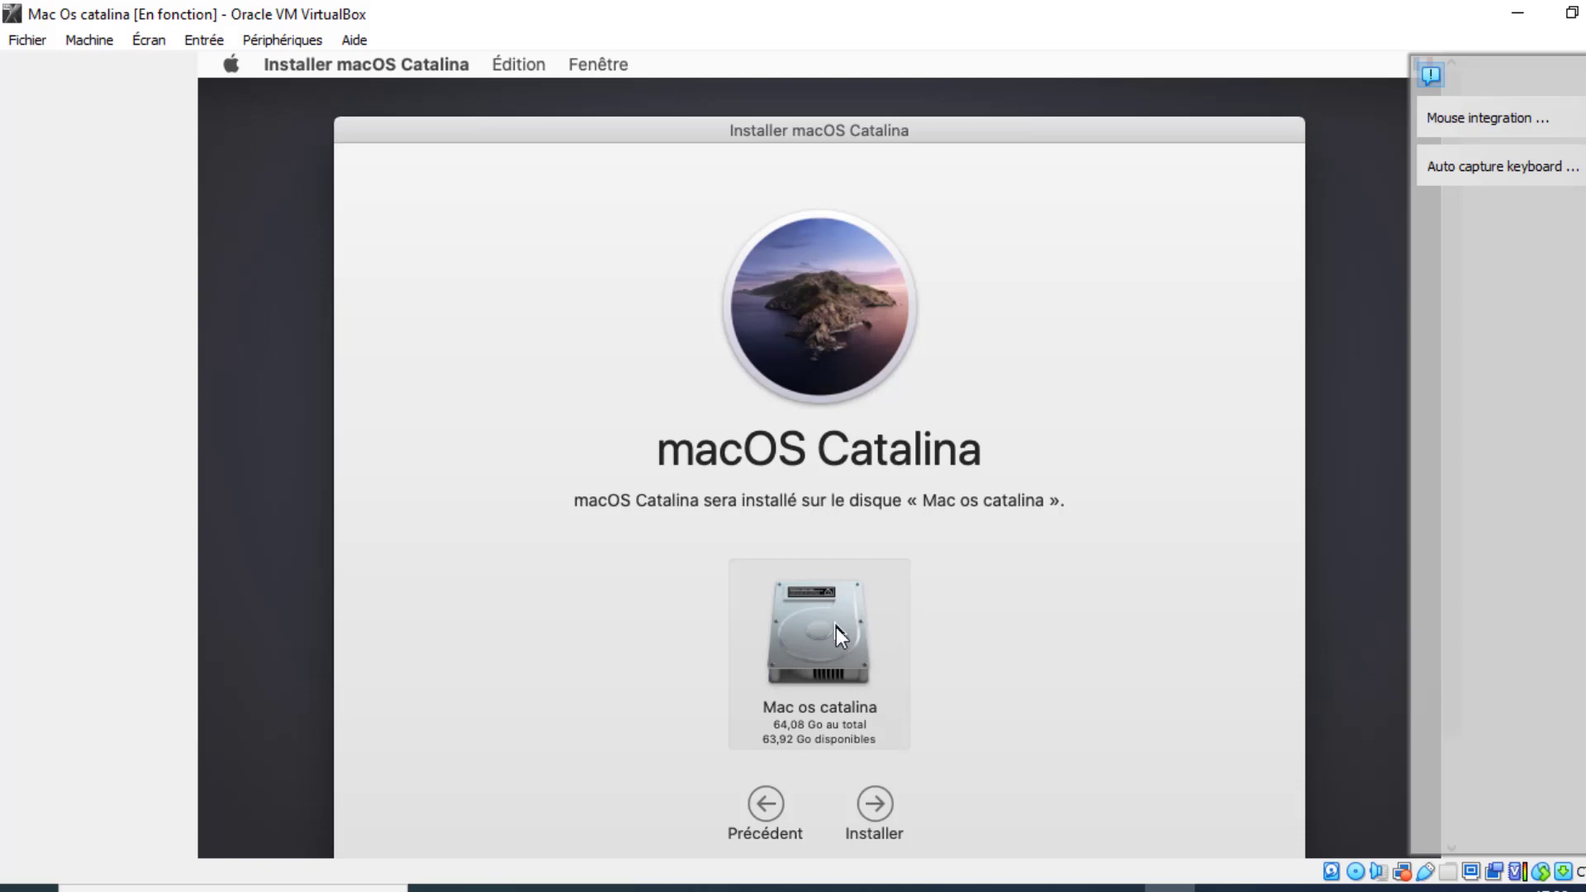
pyautogui.click(879, 805)
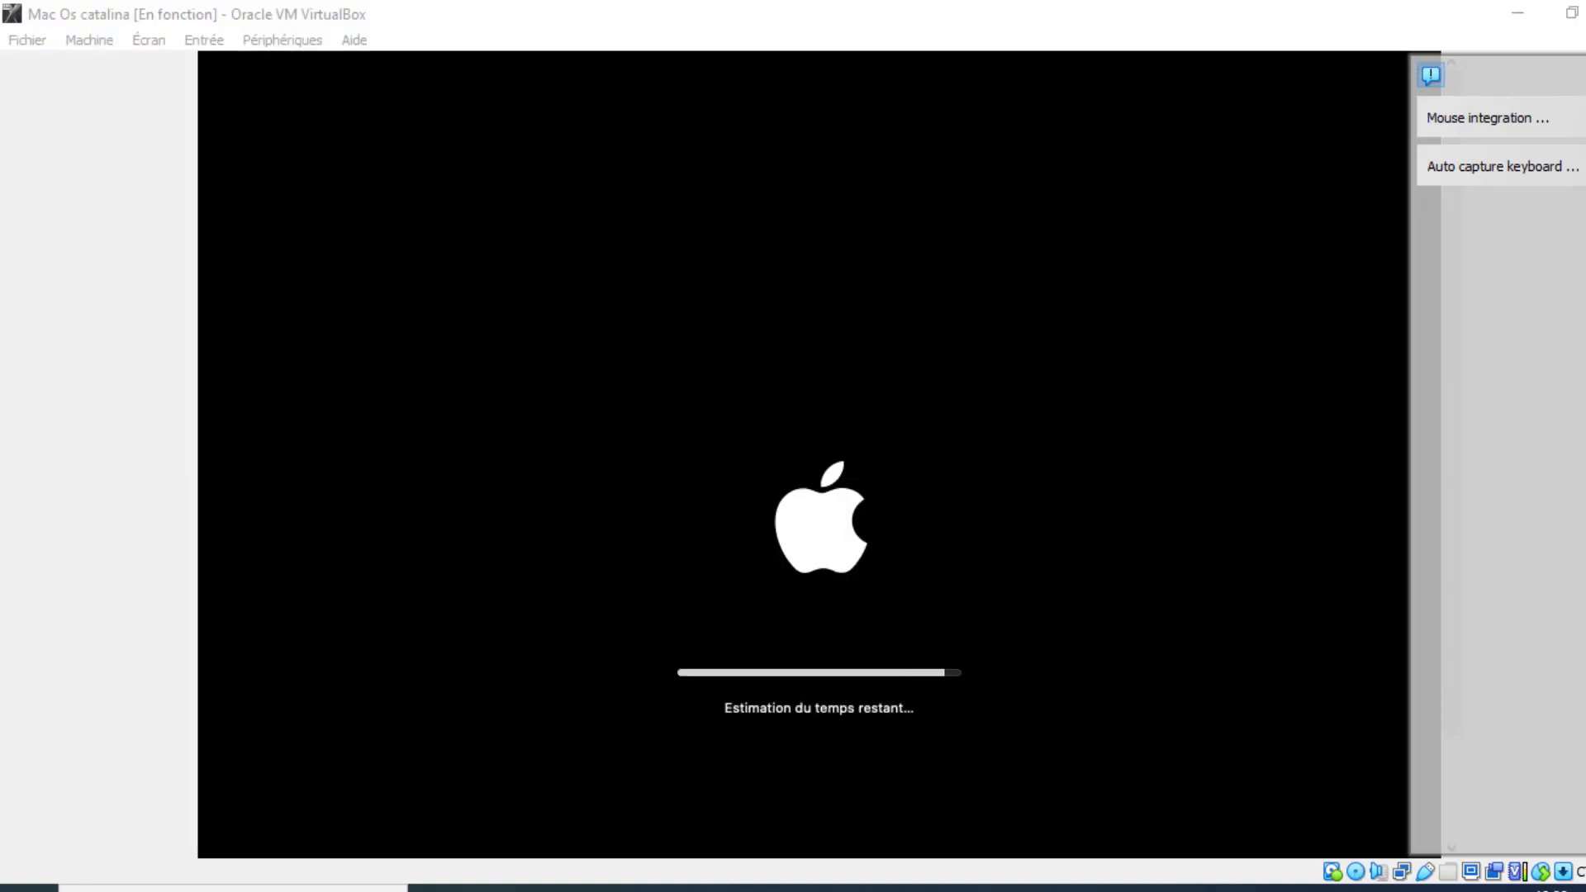
# Step: Choose France as the country in the macOS welcome setup and continue to the language settings
pyautogui.press('Down')
pyautogui.press('Down')
pyautogui.press('Down')
pyautogui.press('Down')
pyautogui.press('Down')
pyautogui.press('Down')
pyautogui.press('Down')
pyautogui.press('Down')
pyautogui.press('Down')
pyautogui.press('Down')
pyautogui.press('Down')
pyautogui.press('Down')
pyautogui.press('Down')
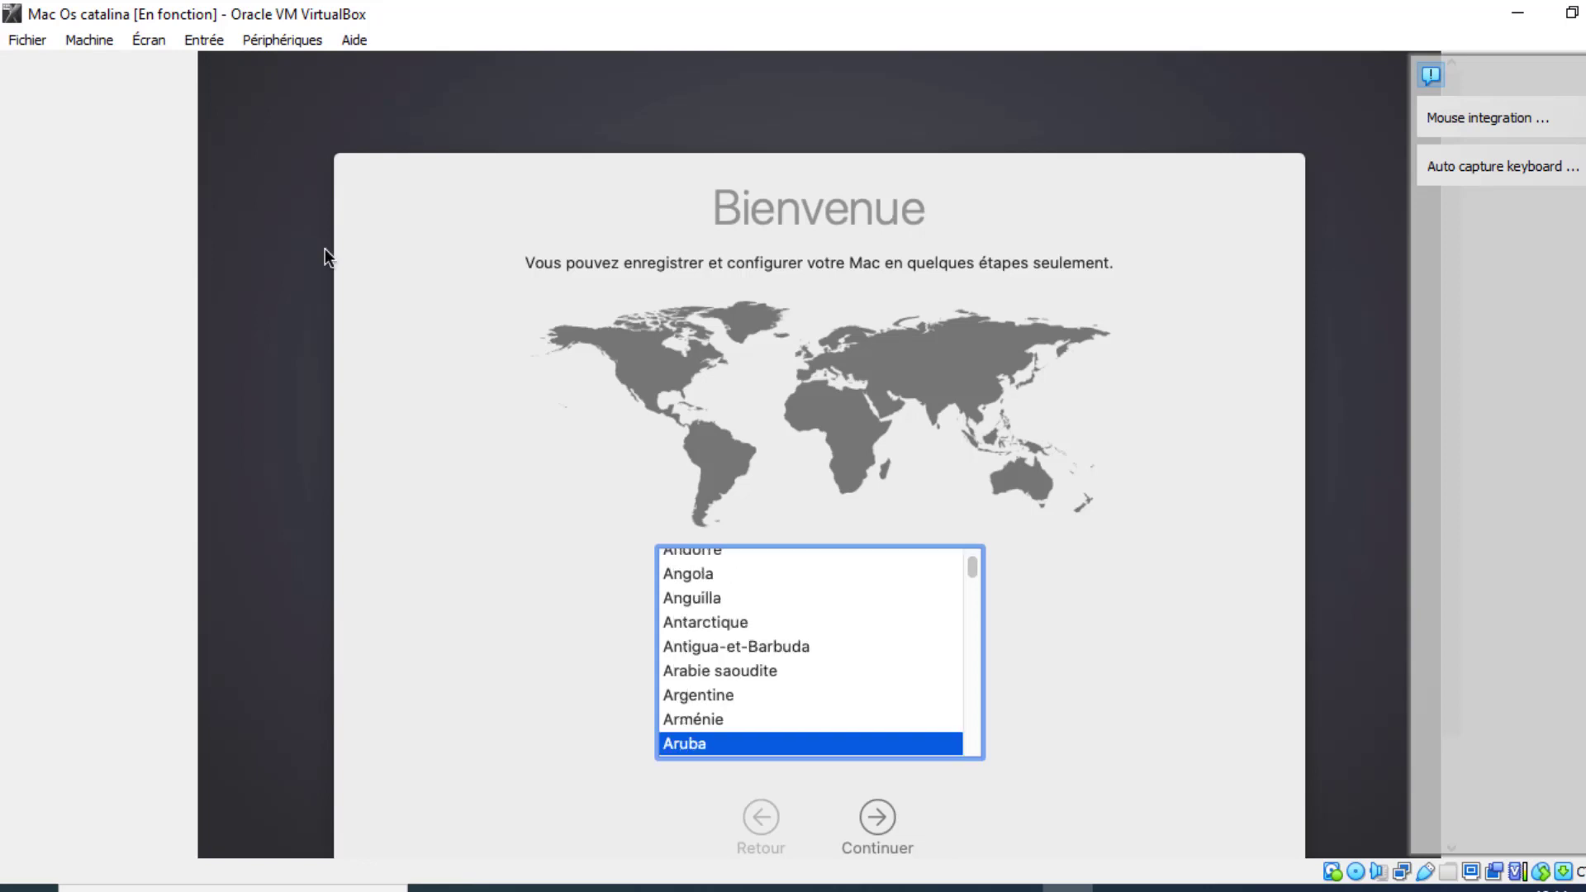
pyautogui.press('Down')
pyautogui.press('Down')
pyautogui.press('Down')
pyautogui.press('Down')
pyautogui.press('Down')
pyautogui.press('Down')
pyautogui.press('Down')
pyautogui.press('Down')
pyautogui.write('fr')
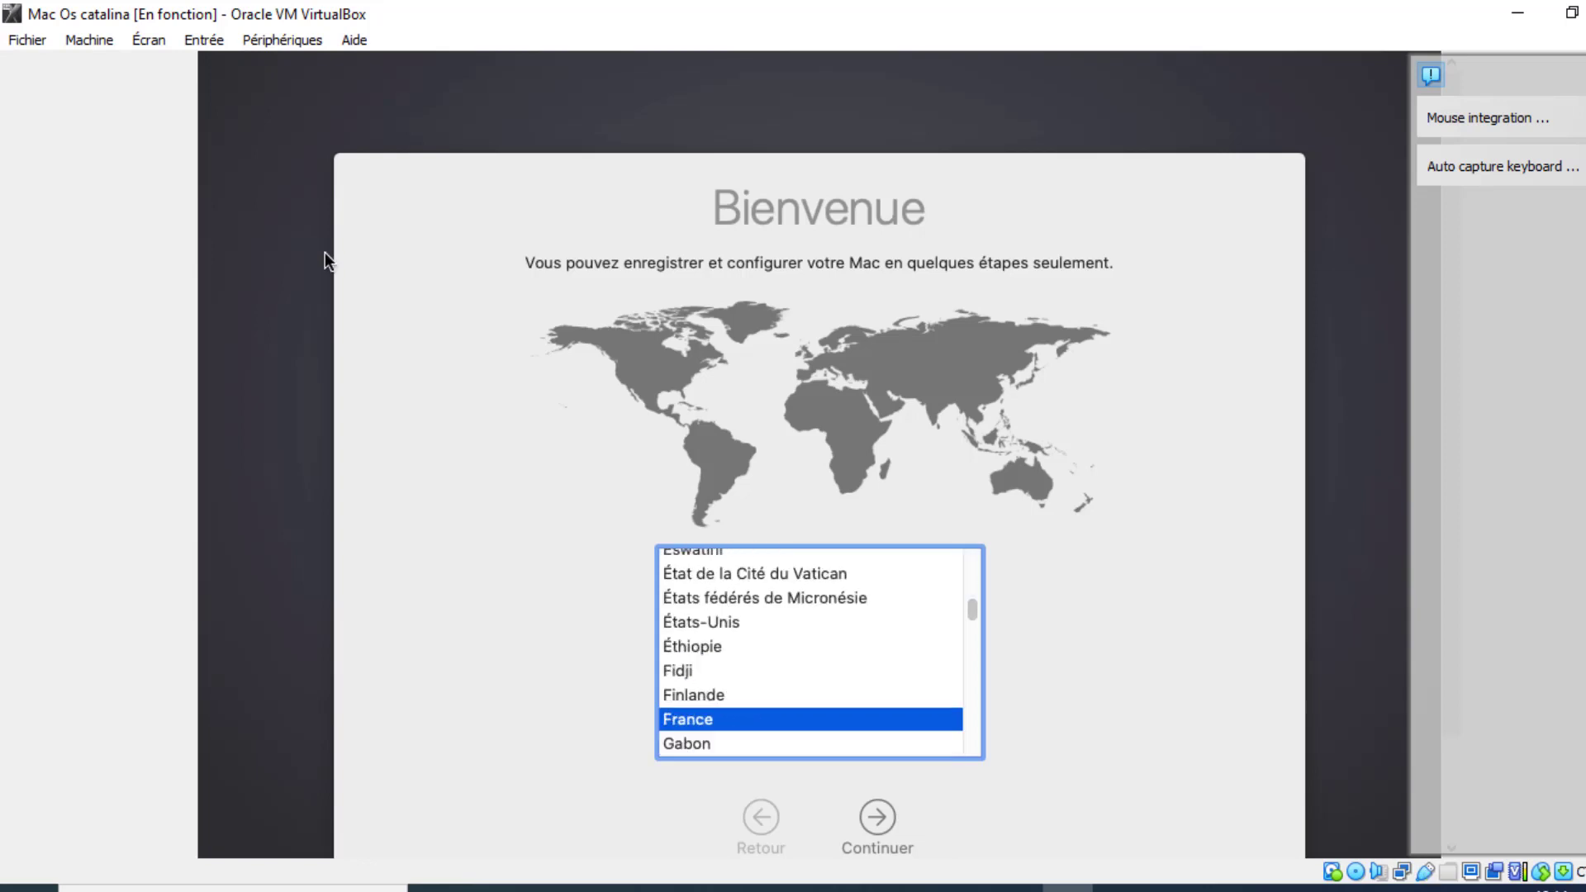
pyautogui.click(879, 818)
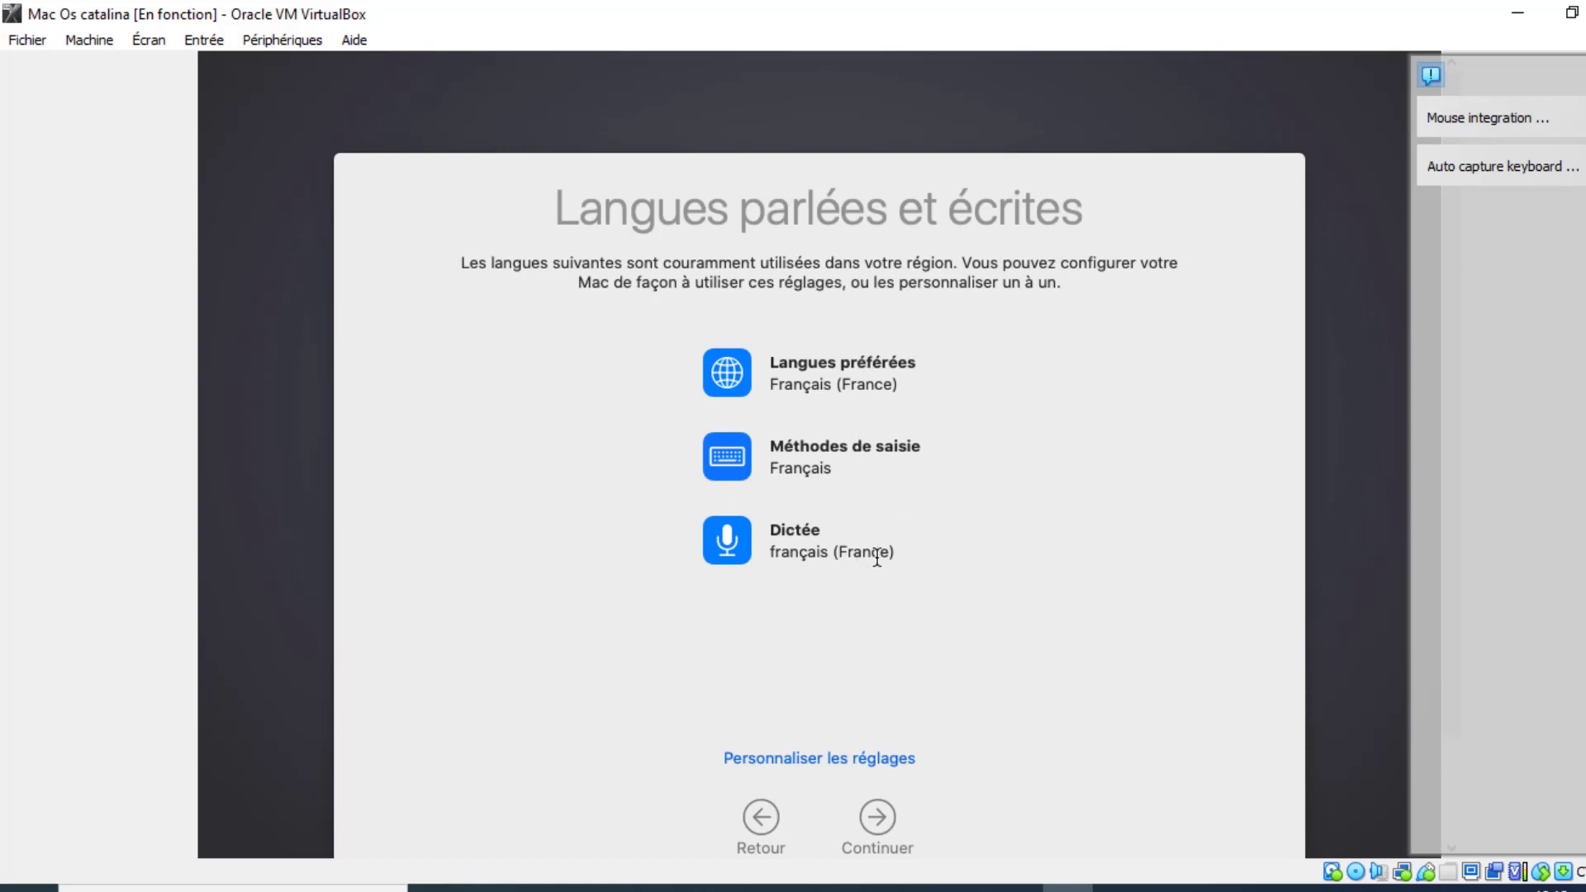
# Step: Keep the proposed French language settings and continue past the privacy information without transferring any data to this Mac
pyautogui.click(878, 816)
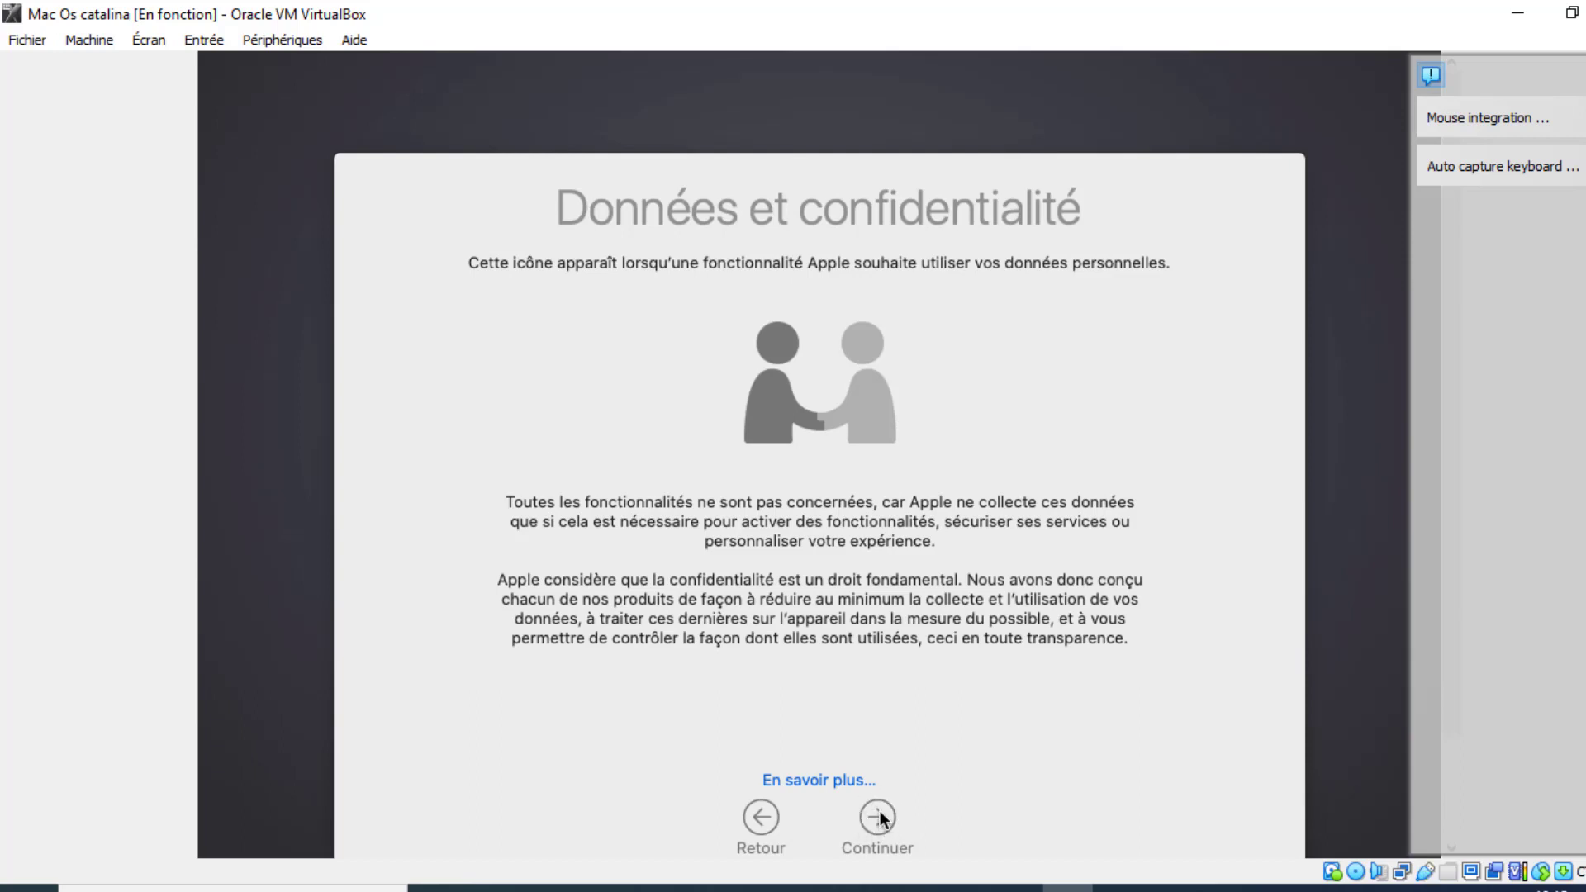
pyautogui.click(880, 814)
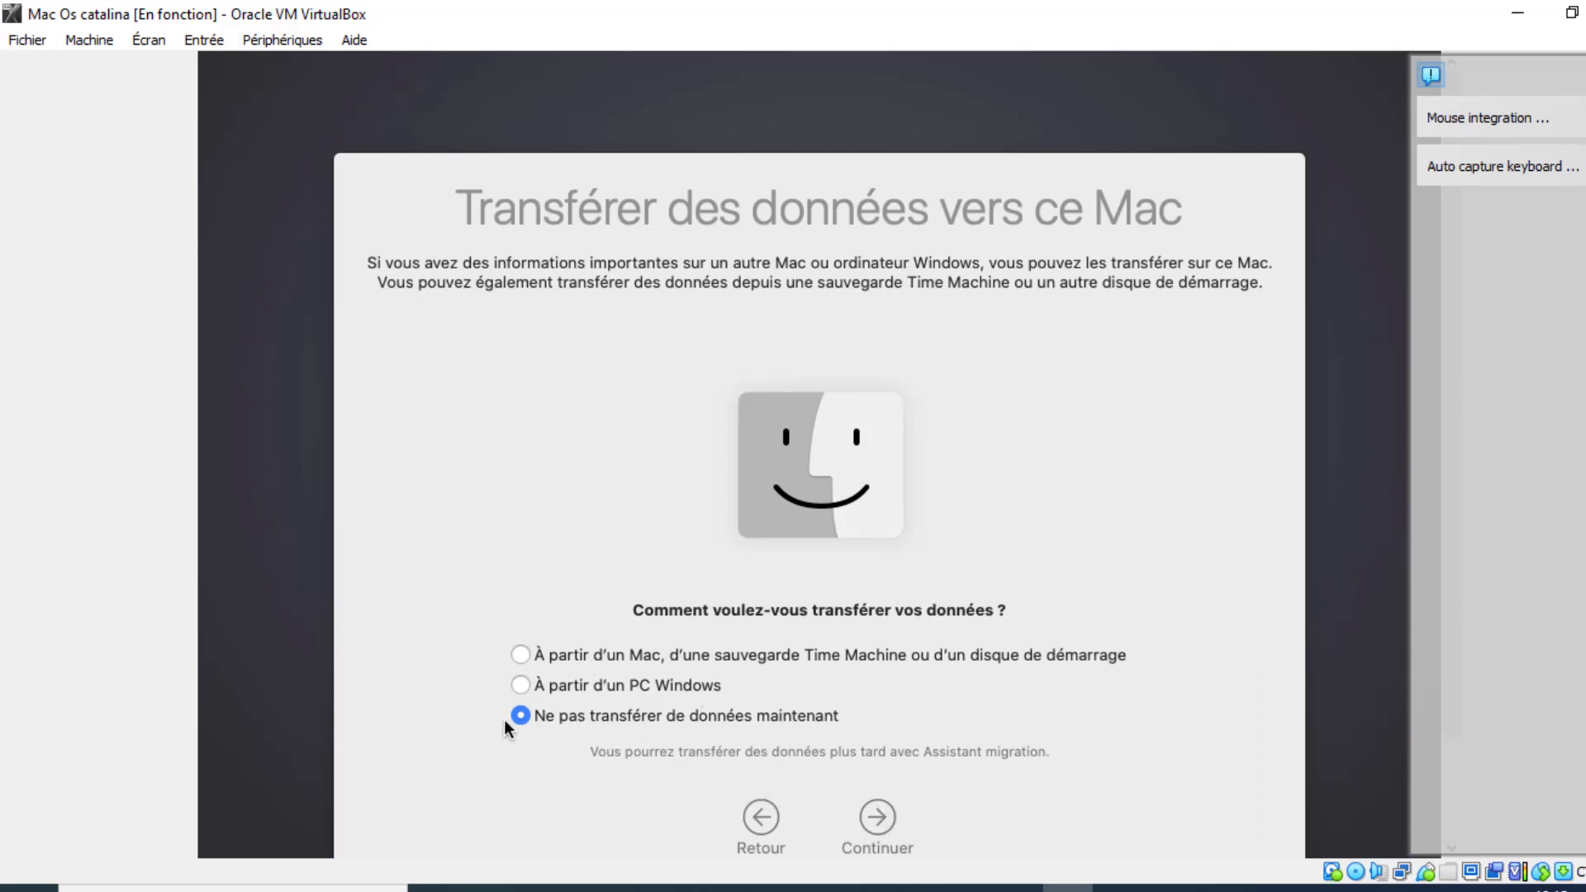
pyautogui.click(877, 817)
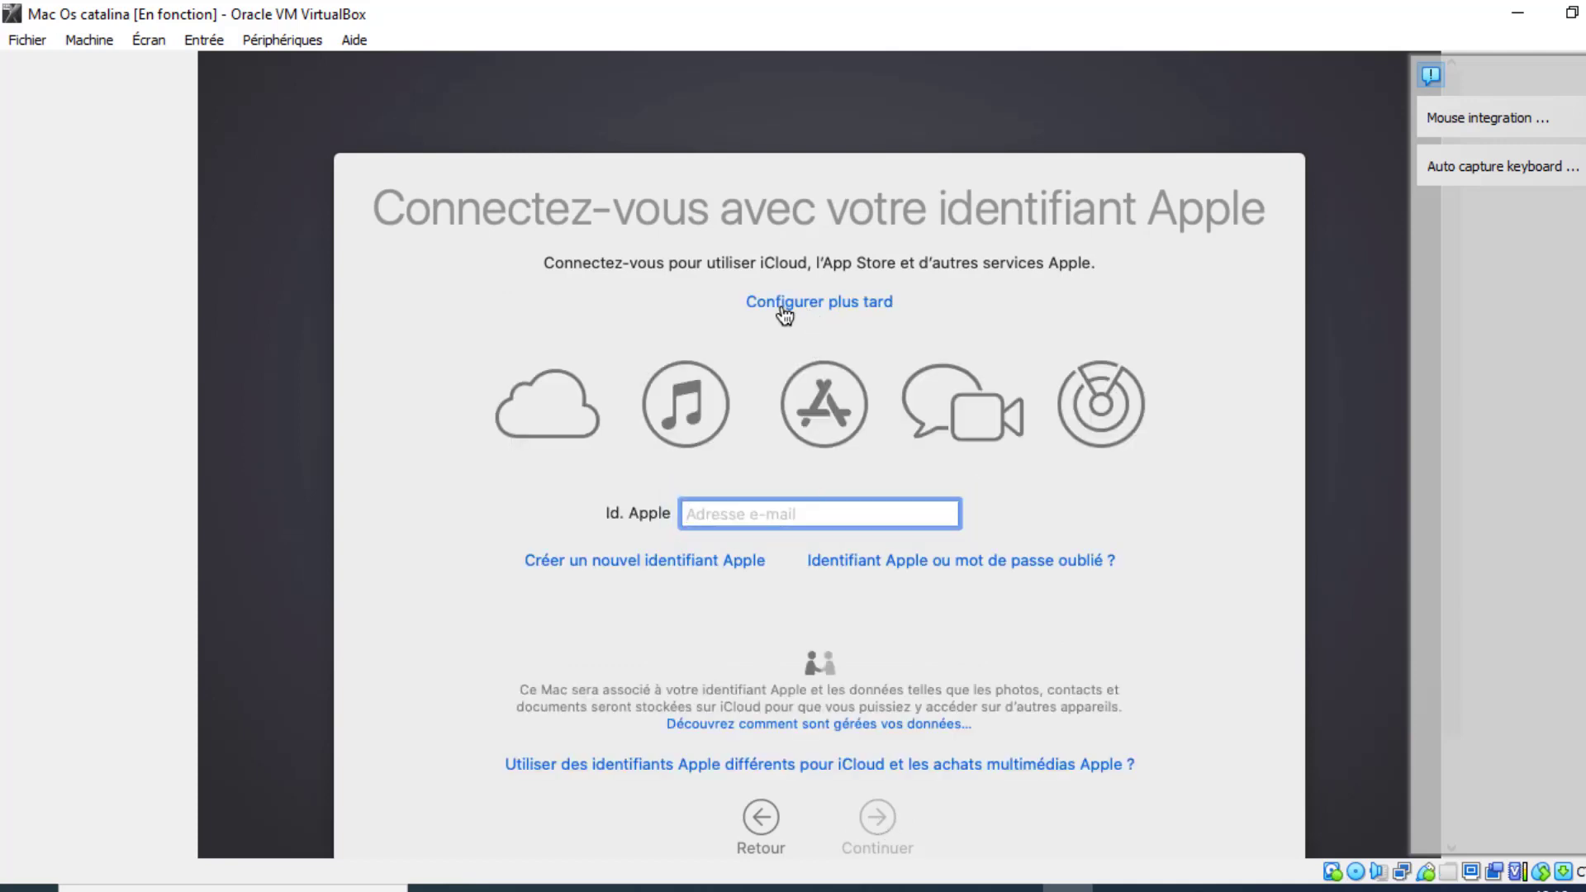
# Step: Skip signing in with an Apple ID and accept the macOS software licence terms
pyautogui.click(834, 304)
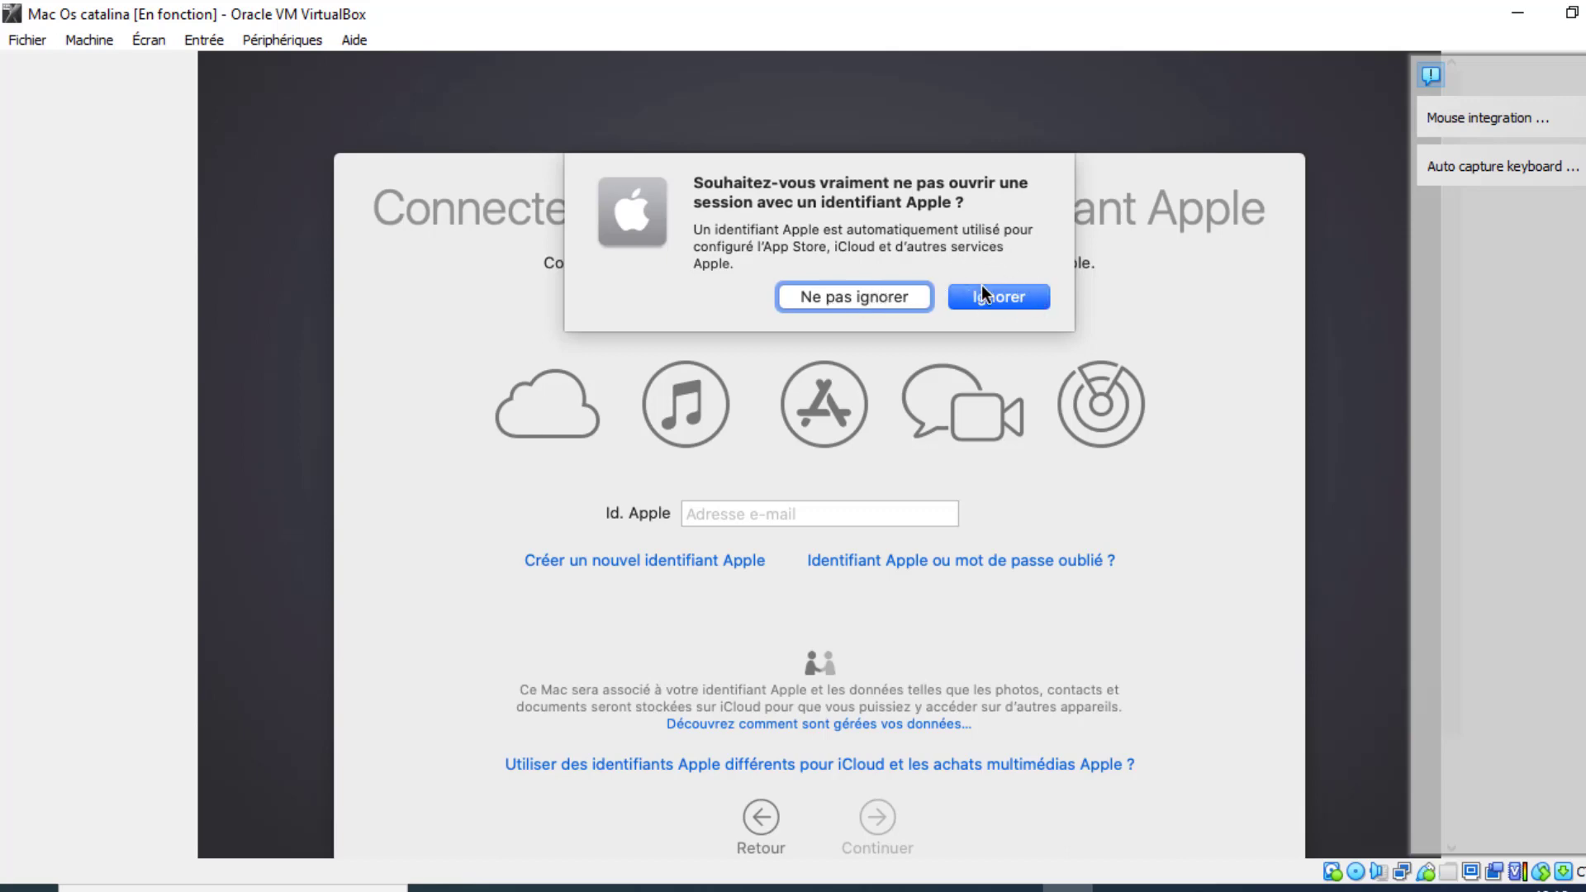
pyautogui.click(1007, 296)
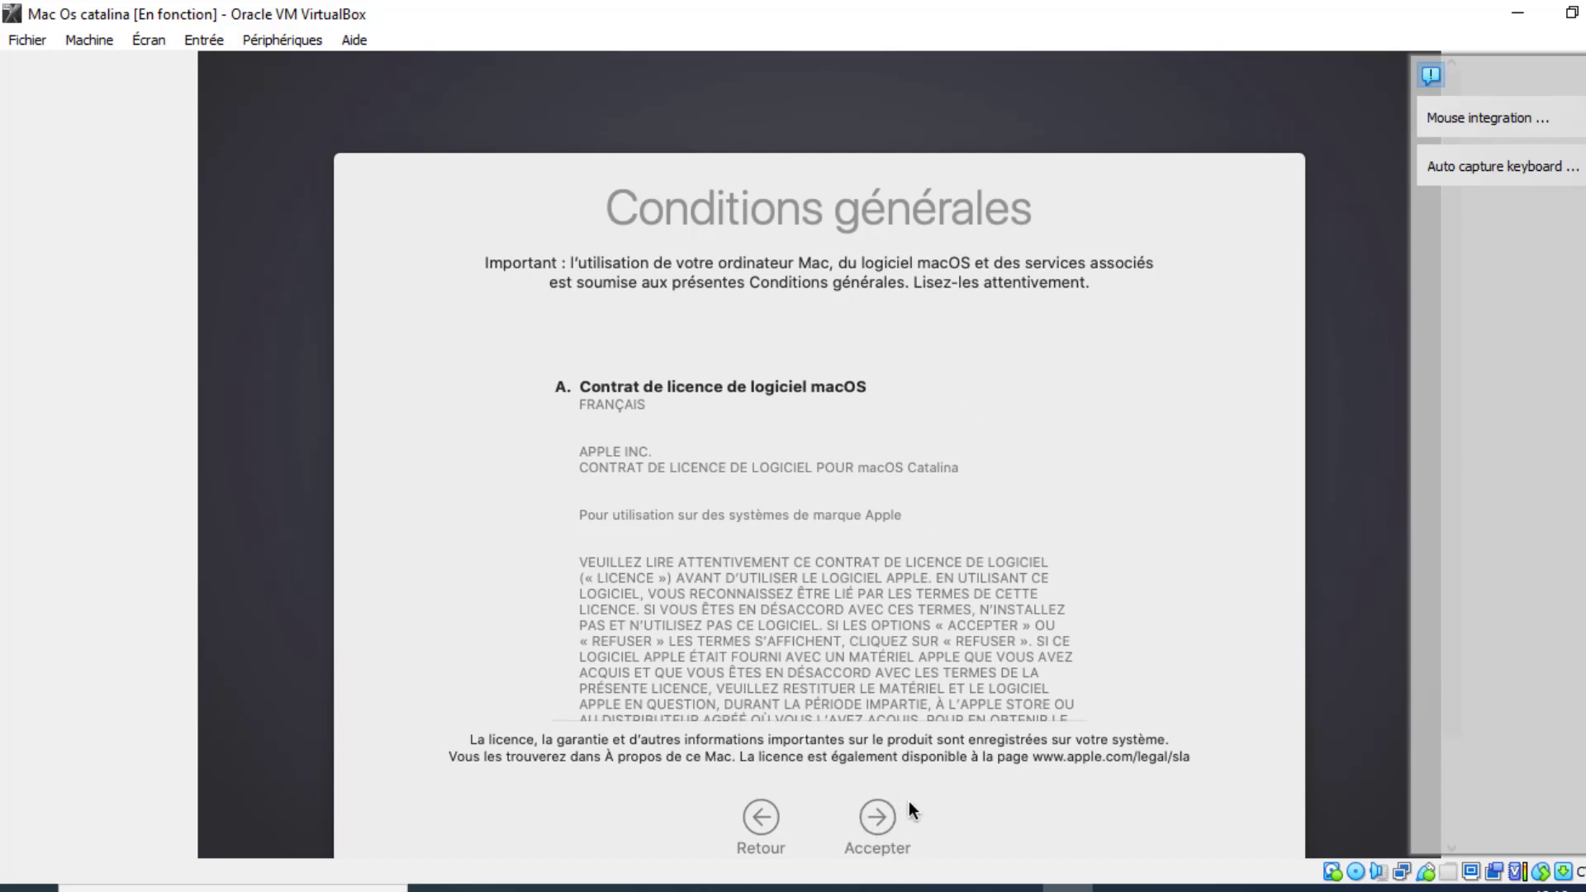
pyautogui.click(876, 822)
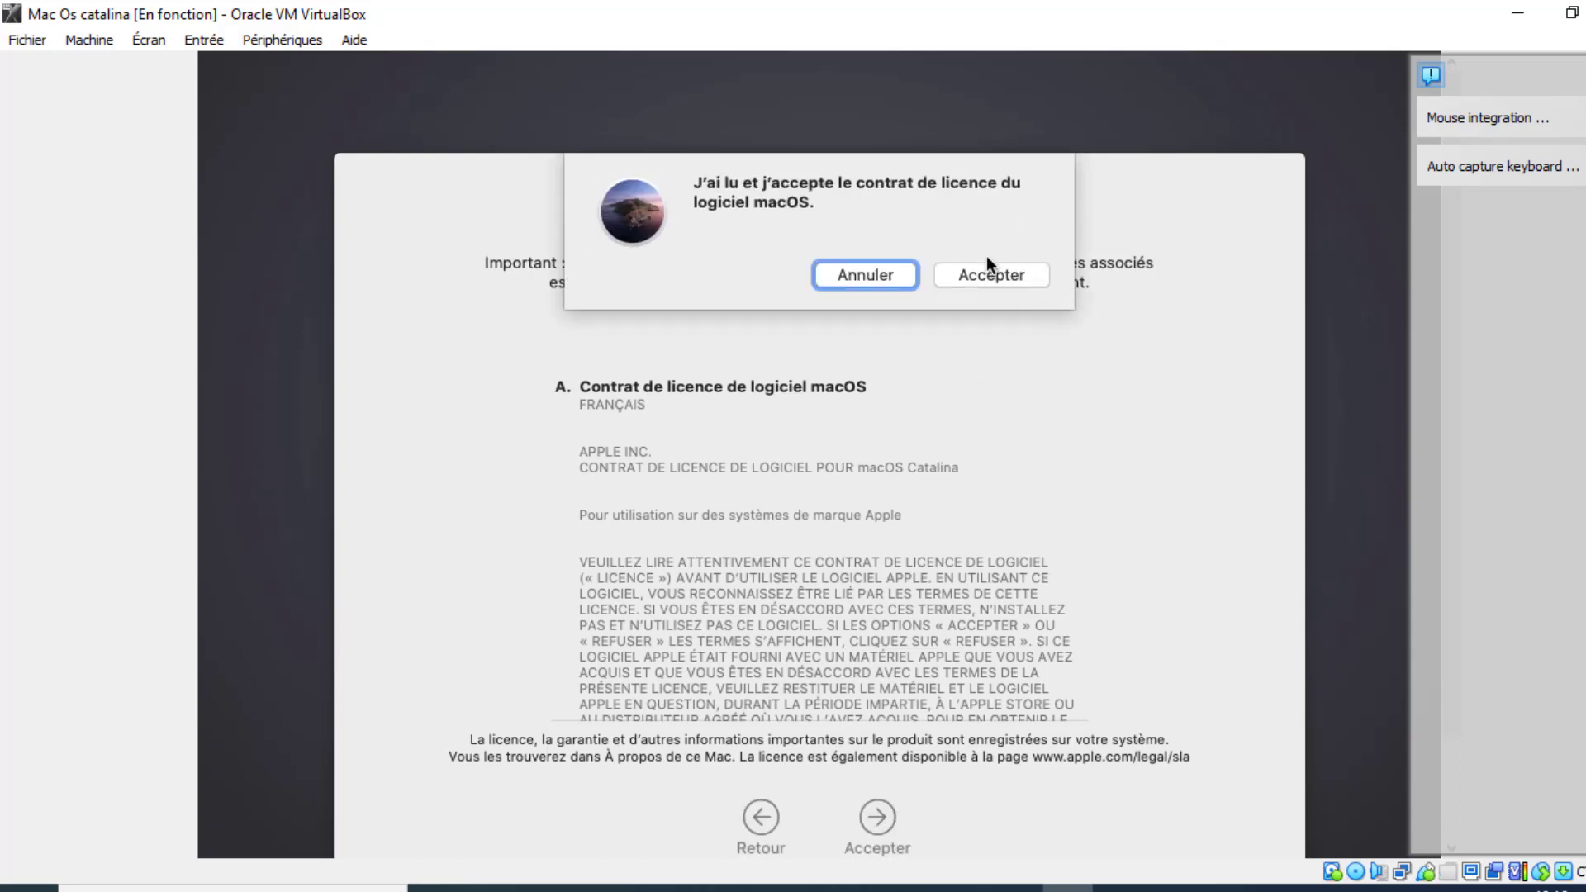
pyautogui.click(1002, 272)
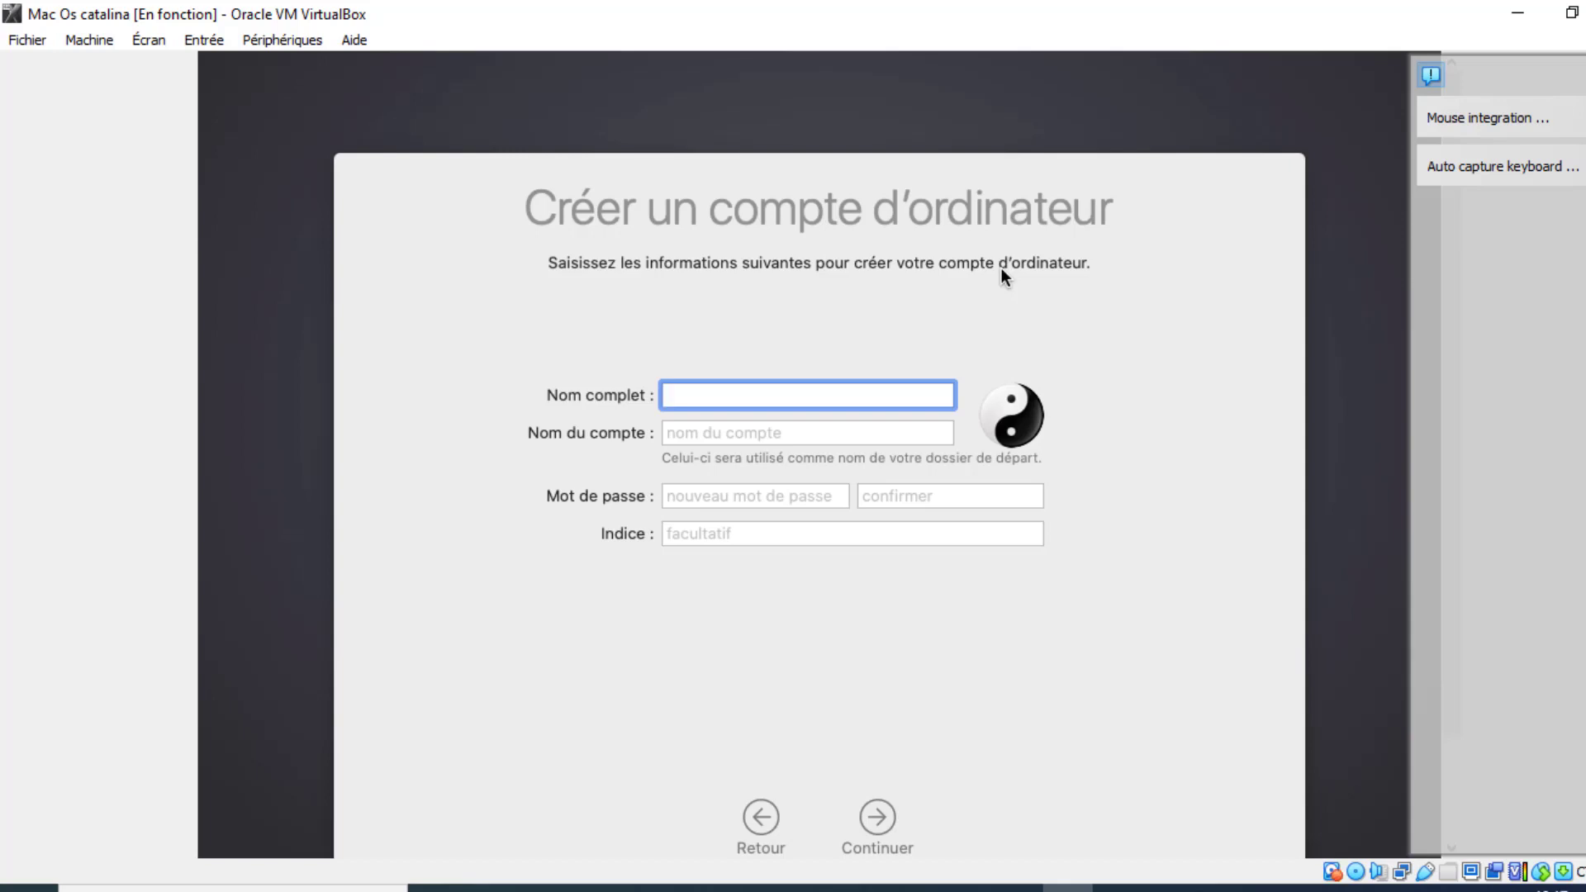
# Step: Create the computer account "heure linux" with the account password entered and confirmed, and the hint "Mon mot de passe habituel"
pyautogui.write('heure linux')
pyautogui.press('Tab')
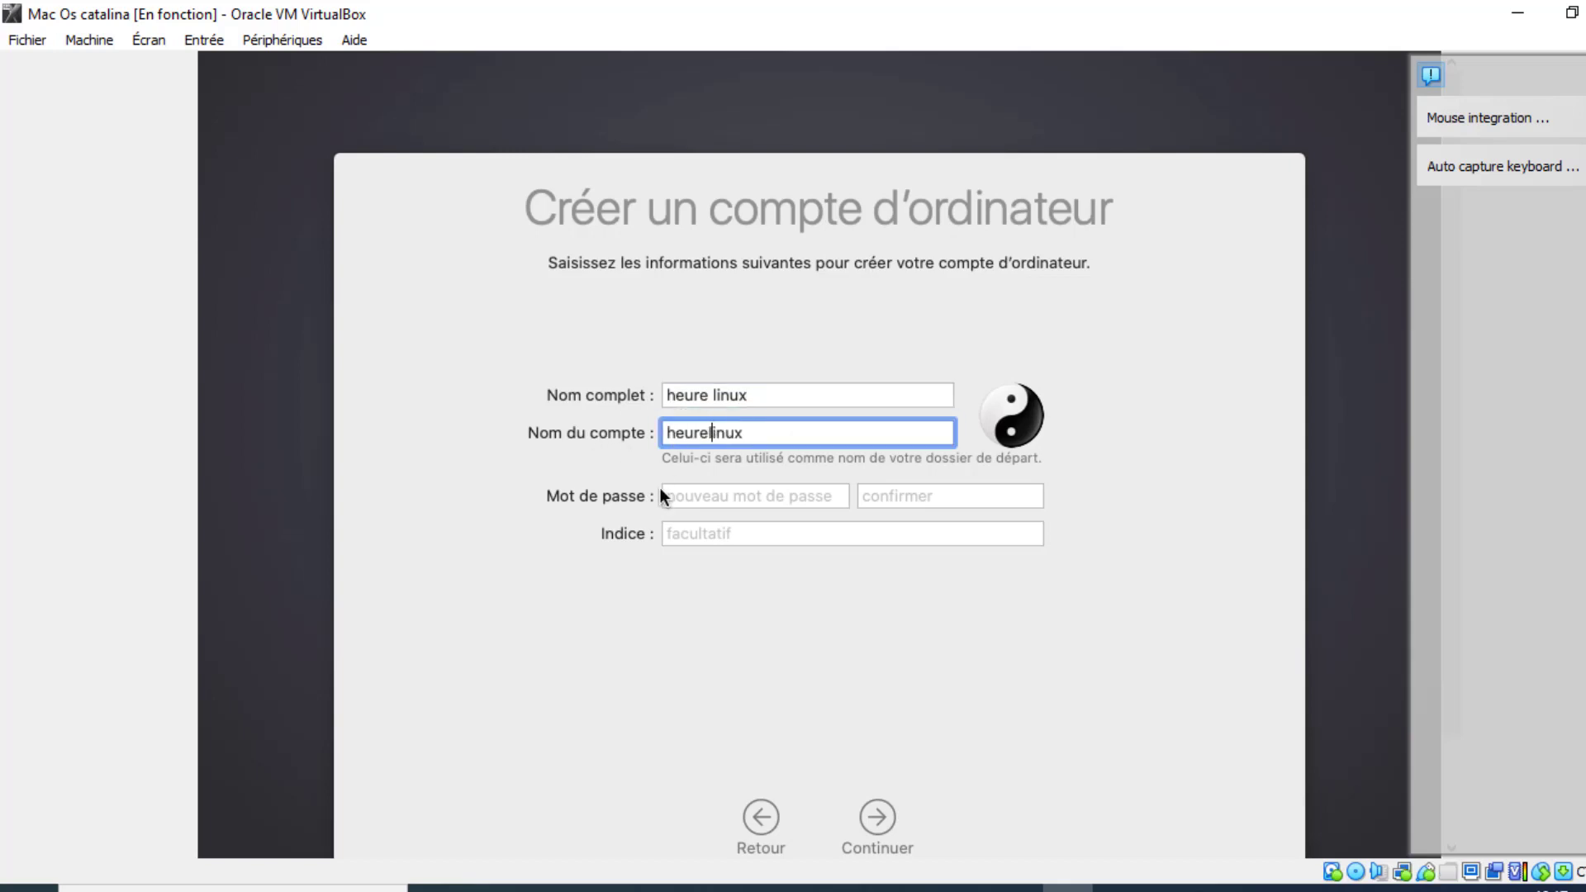
pyautogui.click(714, 494)
pyautogui.write('••••••')
pyautogui.click(928, 496)
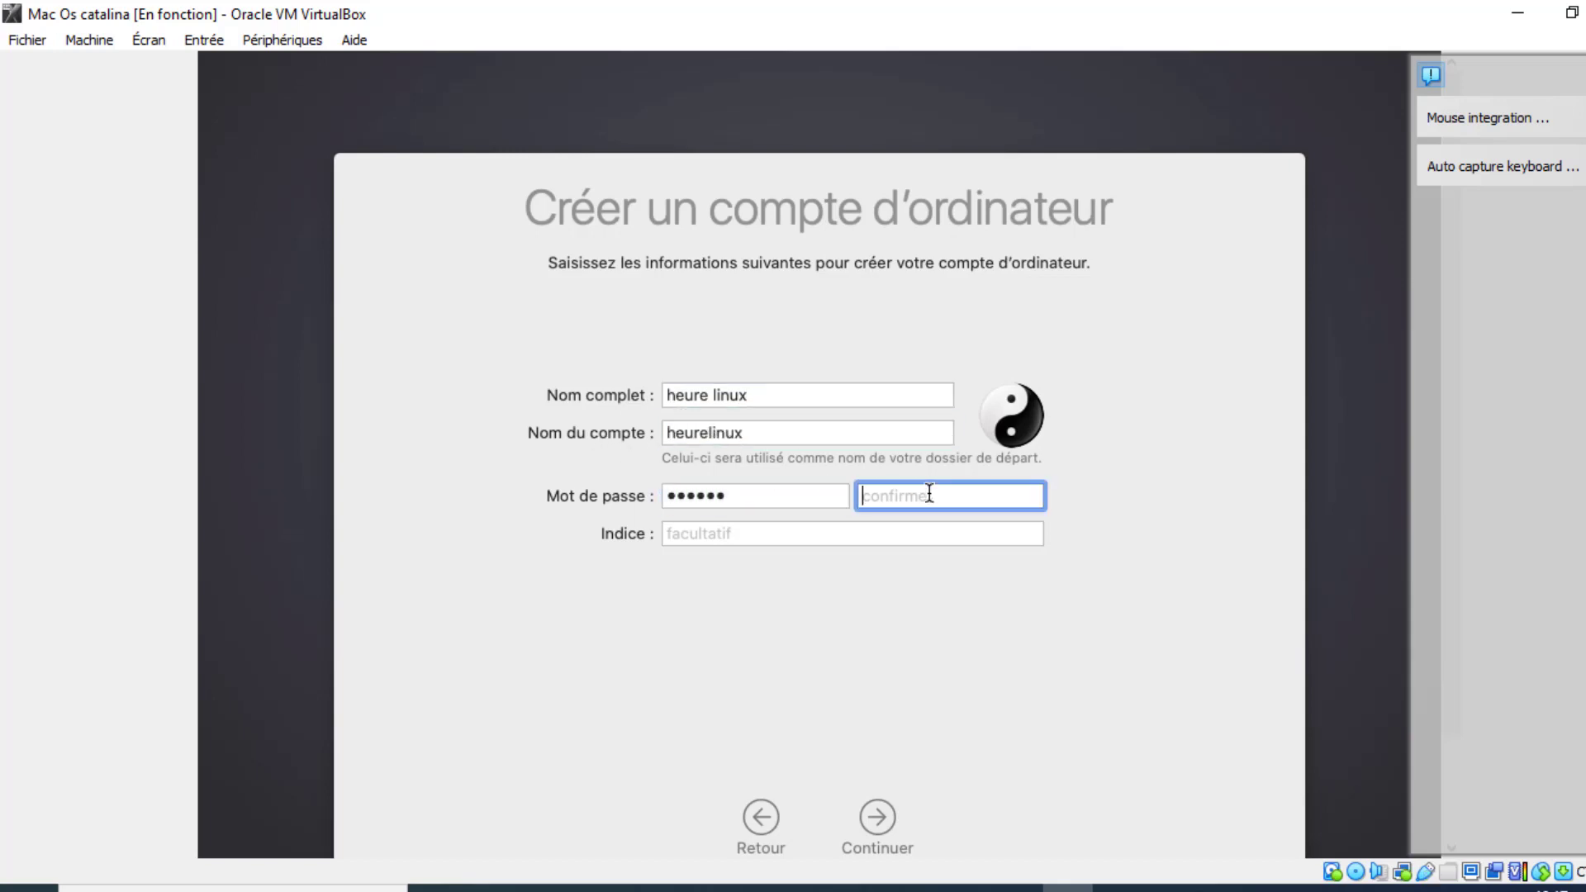
pyautogui.write('••••••')
pyautogui.click(831, 536)
pyautogui.write('Mo')
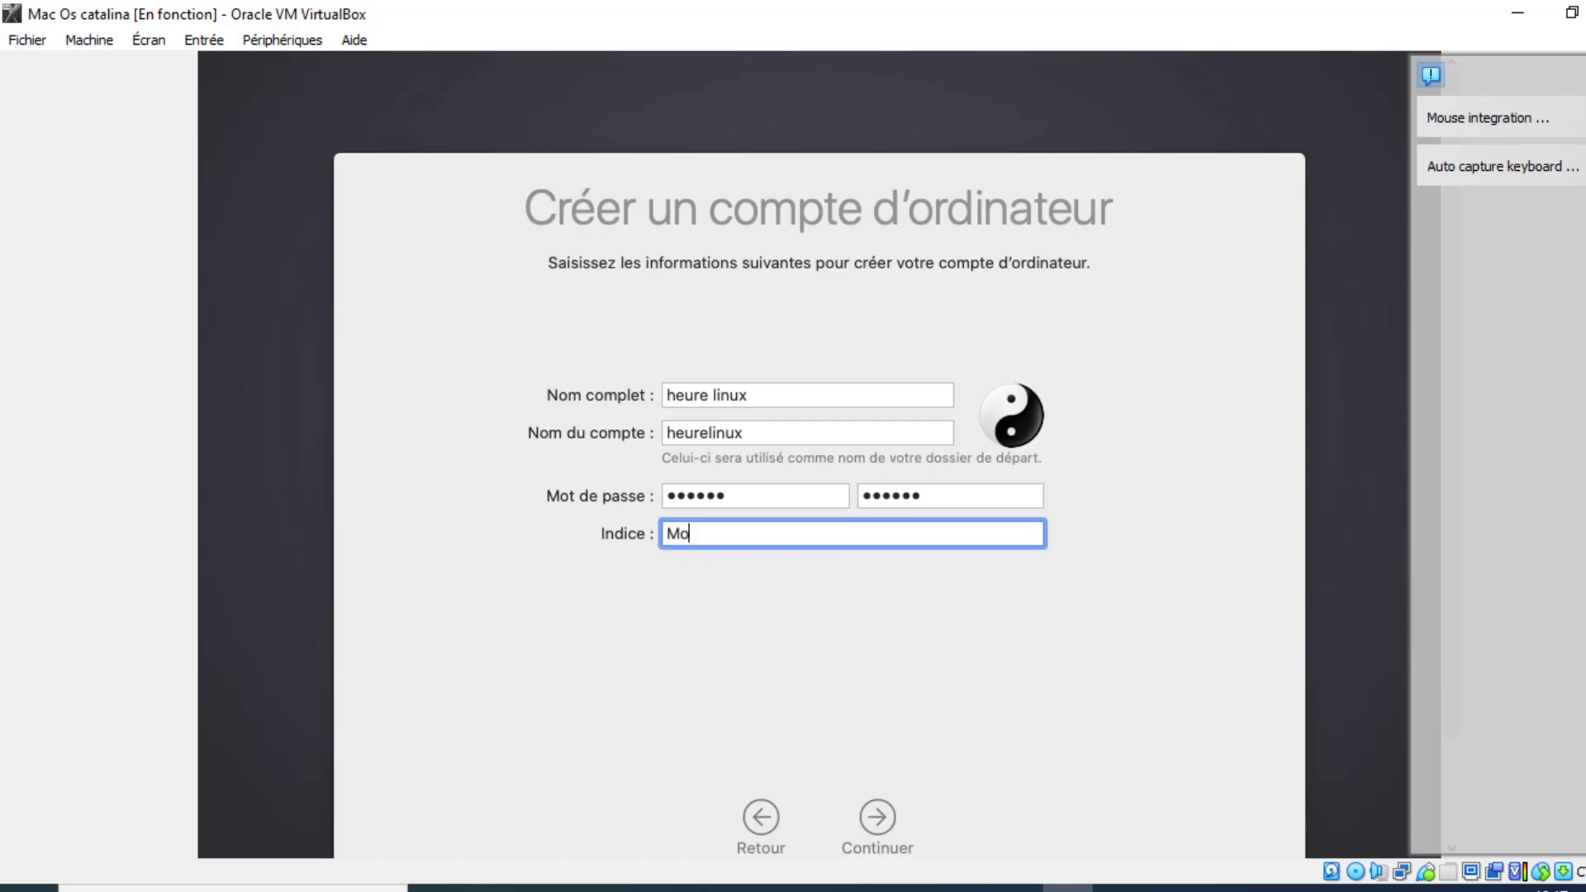
pyautogui.write('n mot de passe')
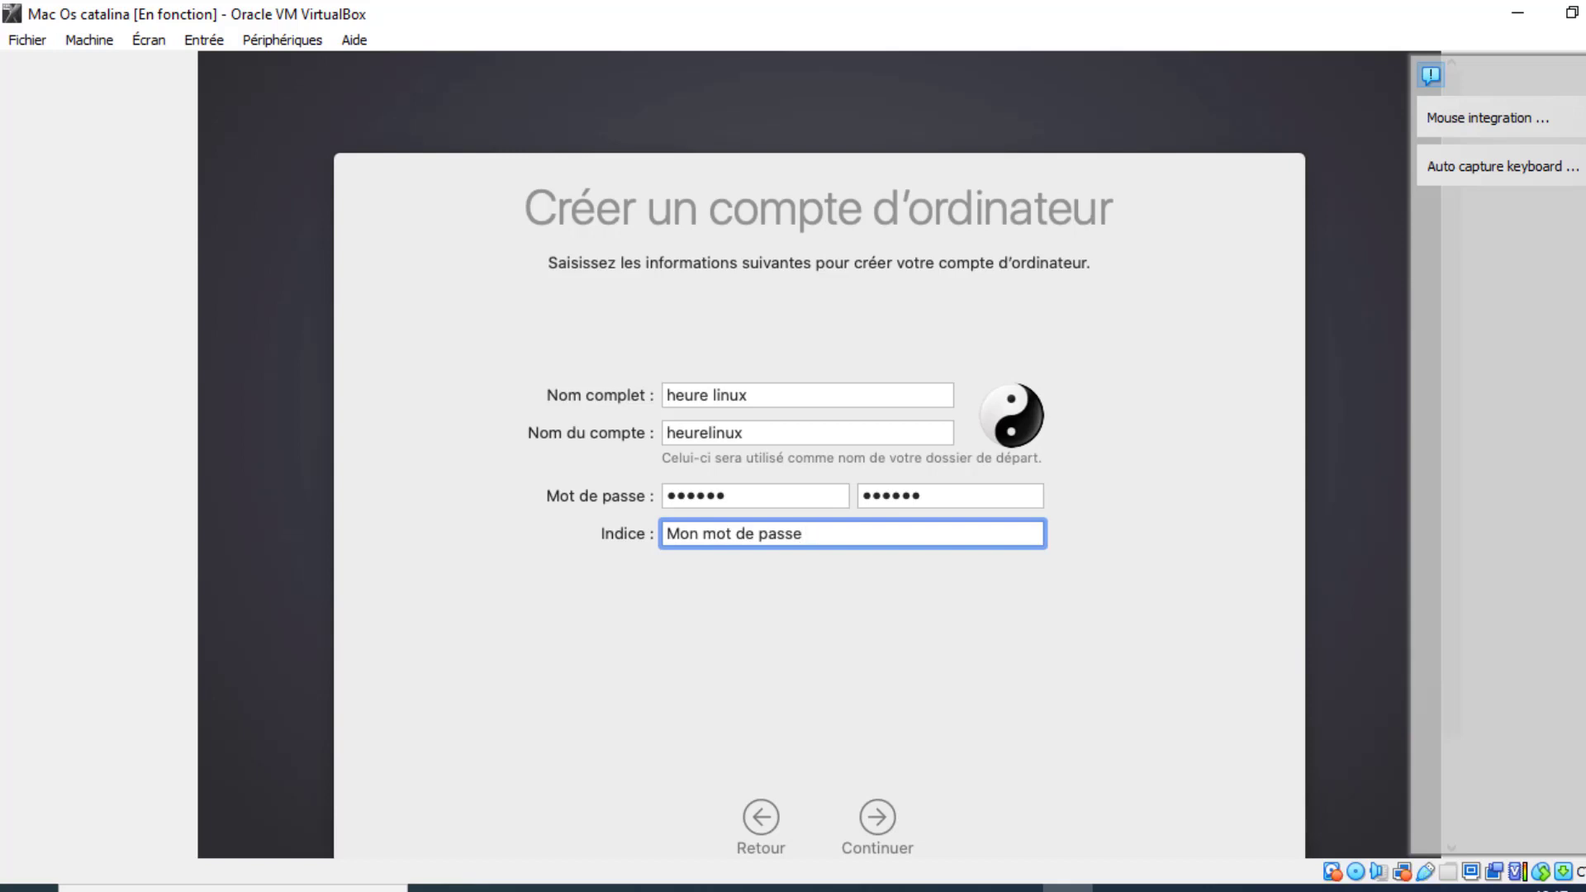
pyautogui.write(' habituel')
pyautogui.click(871, 811)
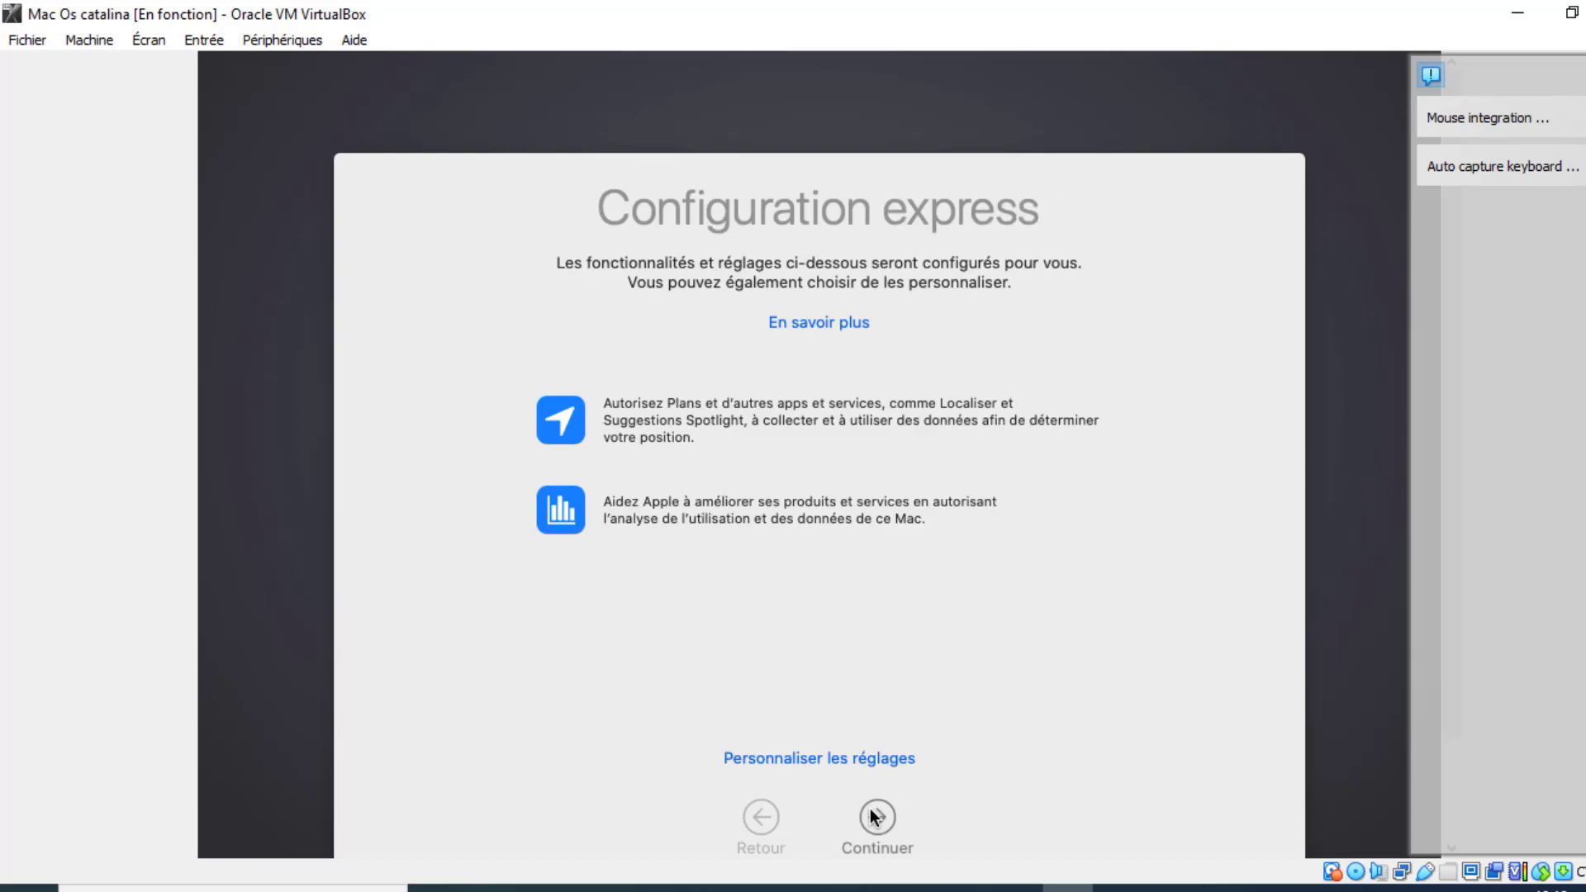
# Step: Complete the macOS setup with the express configuration, no crash-data sharing with app developers, Siri turned off and the Clair appearance
pyautogui.click(874, 818)
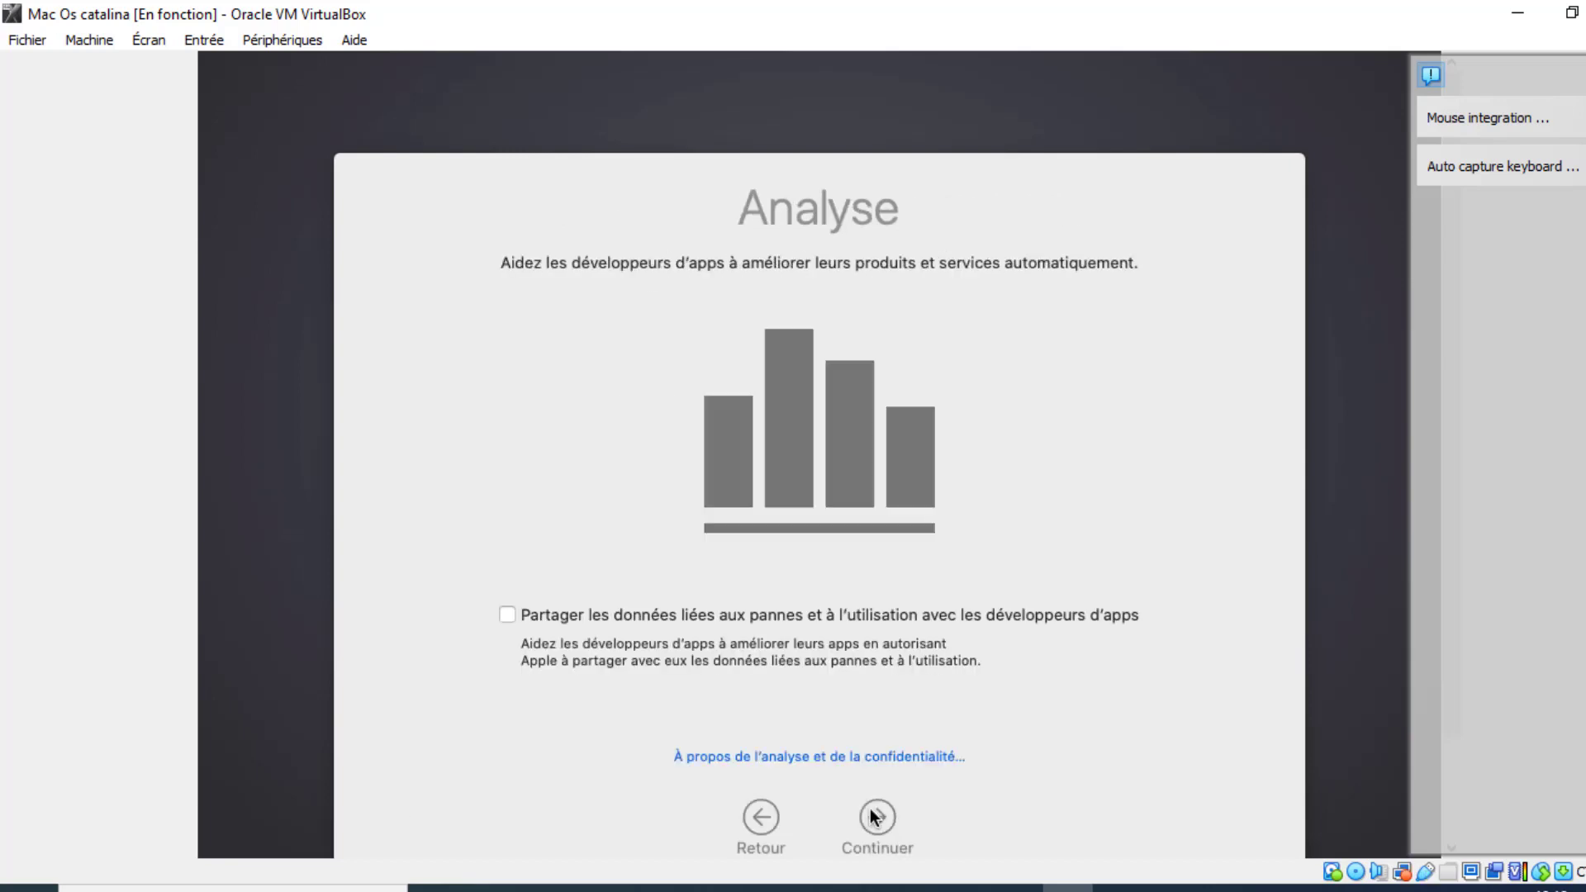
pyautogui.click(875, 818)
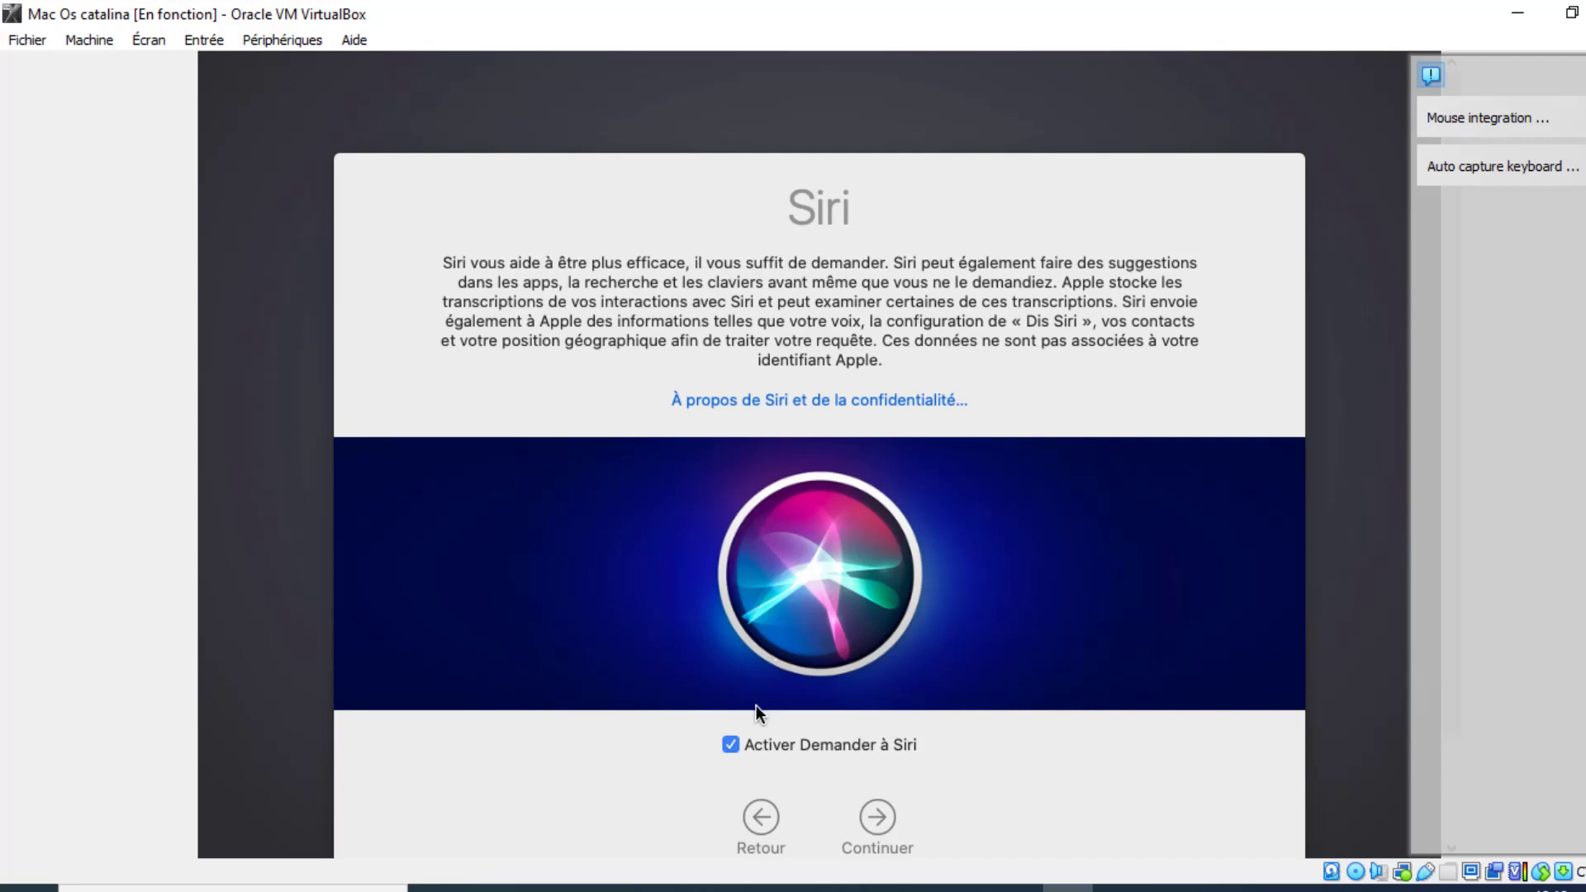
pyautogui.click(734, 745)
pyautogui.click(882, 813)
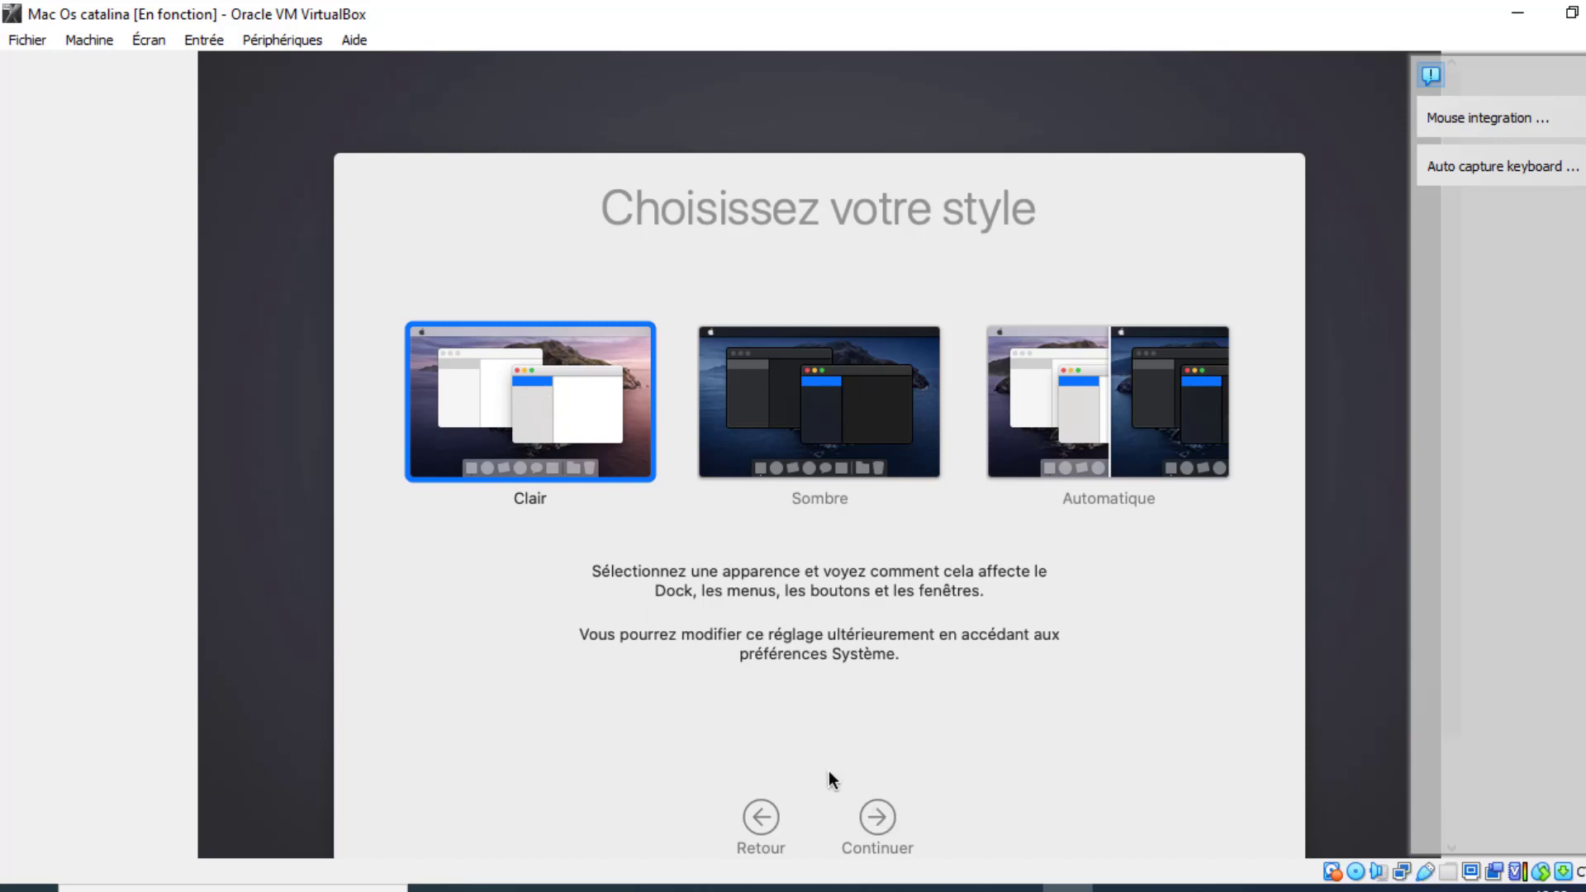
pyautogui.click(879, 816)
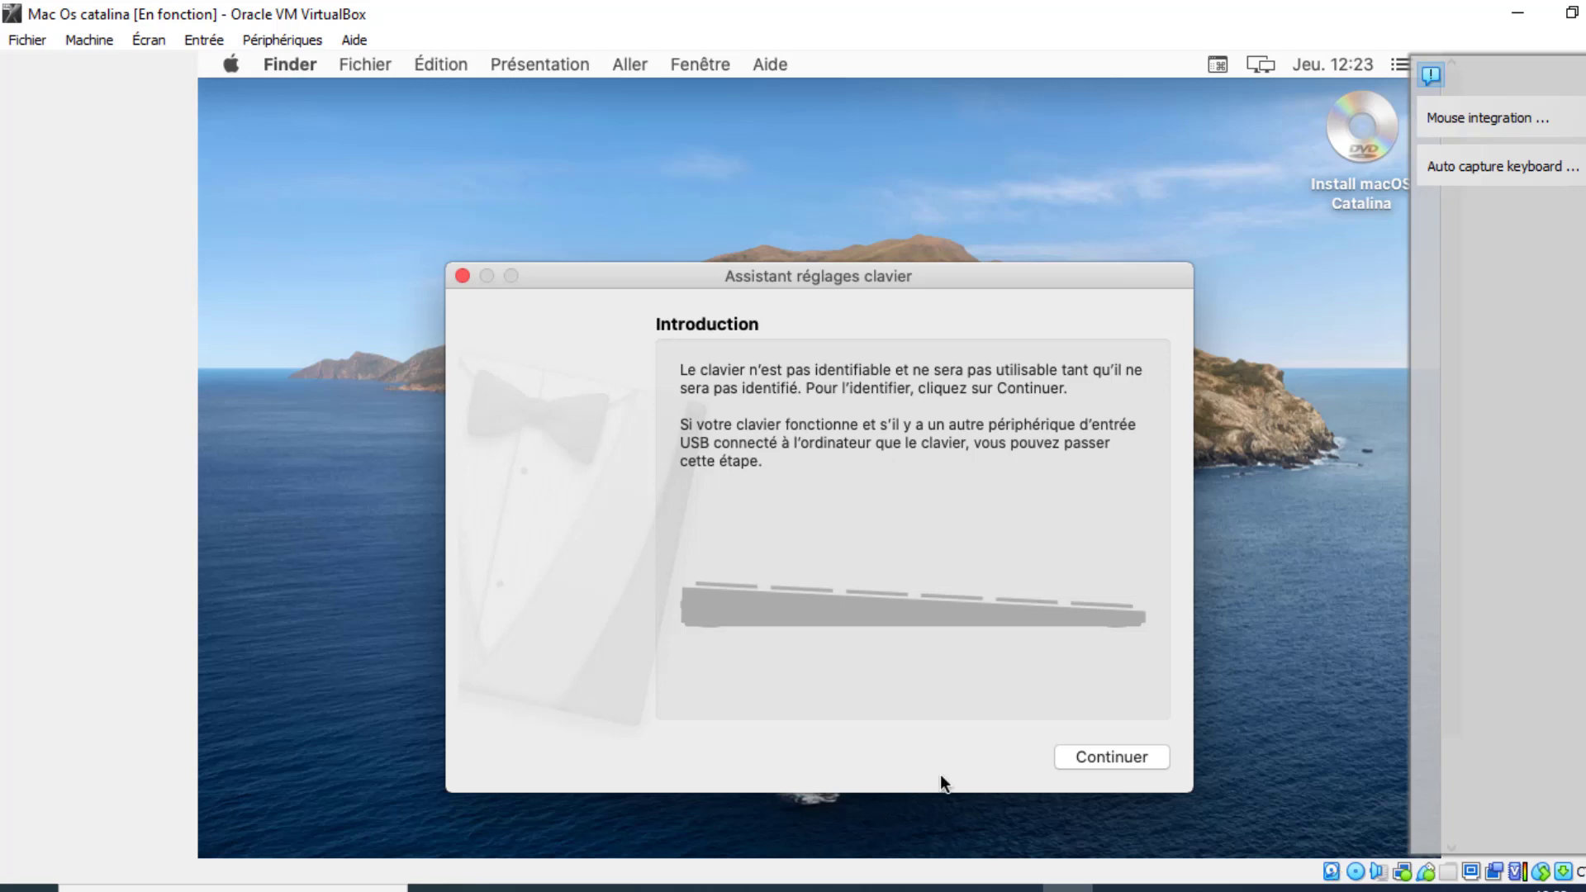
# Step: Identify the keyboard in the keyboard setup assistant and finish with the ISO (européen) type
pyautogui.click(1092, 759)
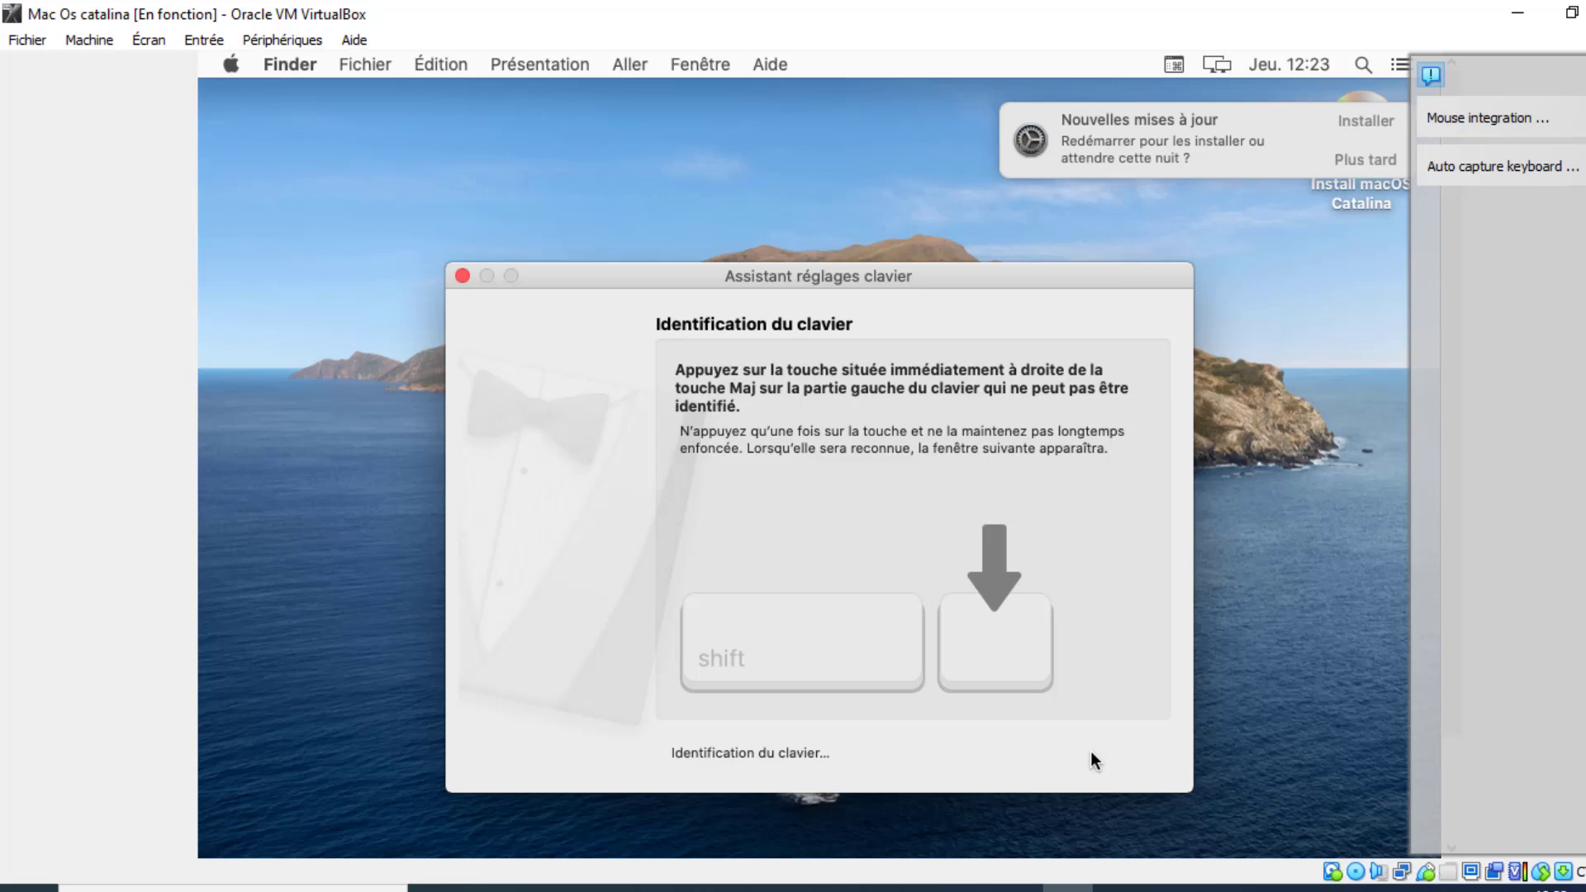
pyautogui.press('less')
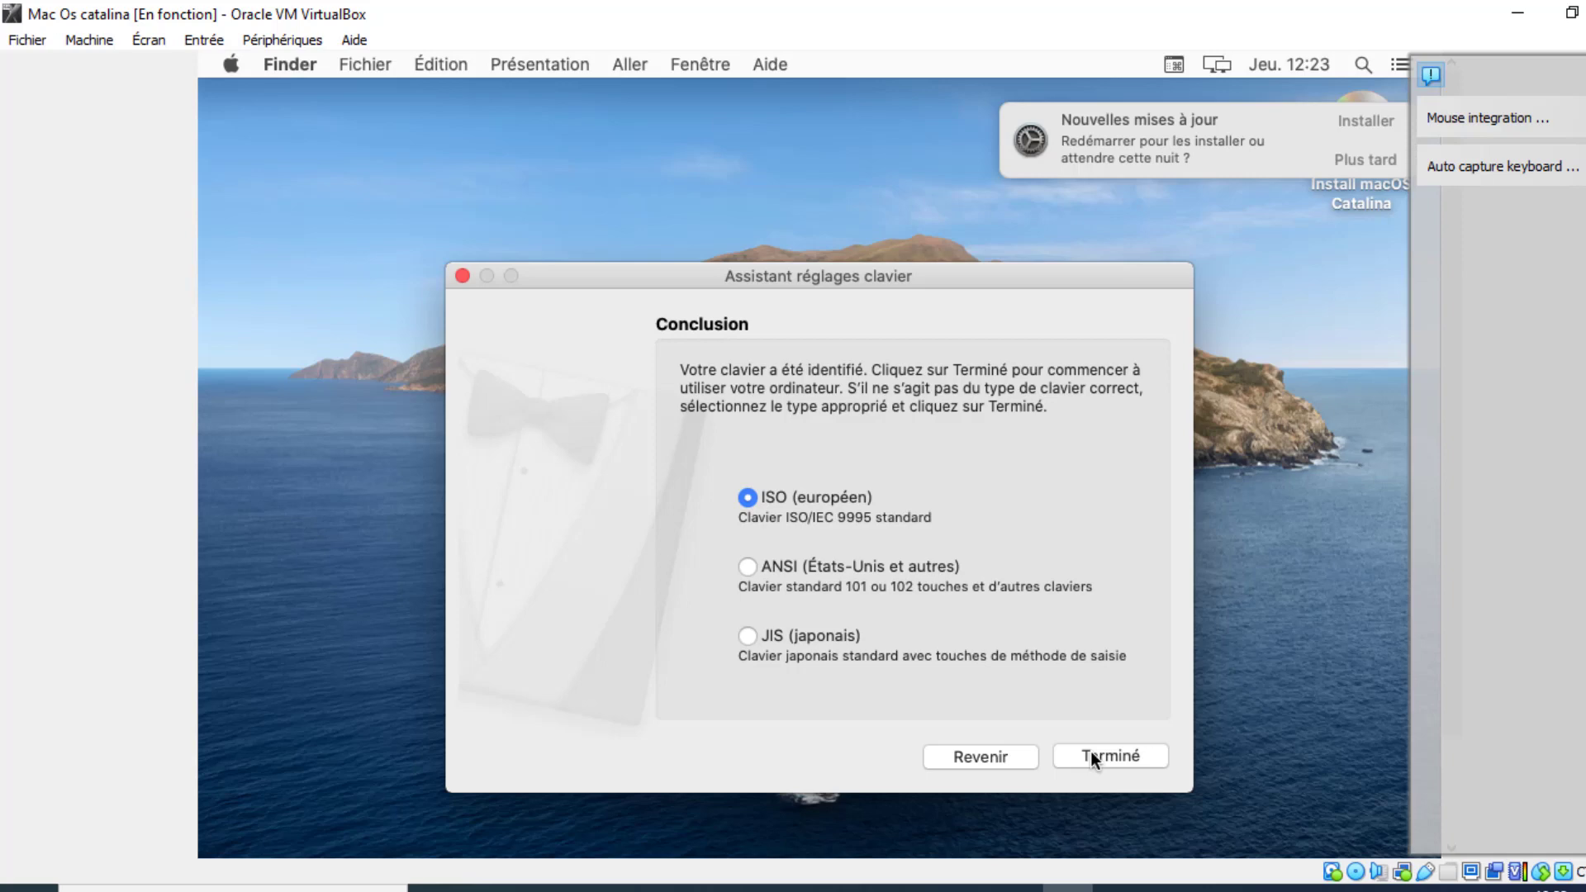
pyautogui.click(1090, 752)
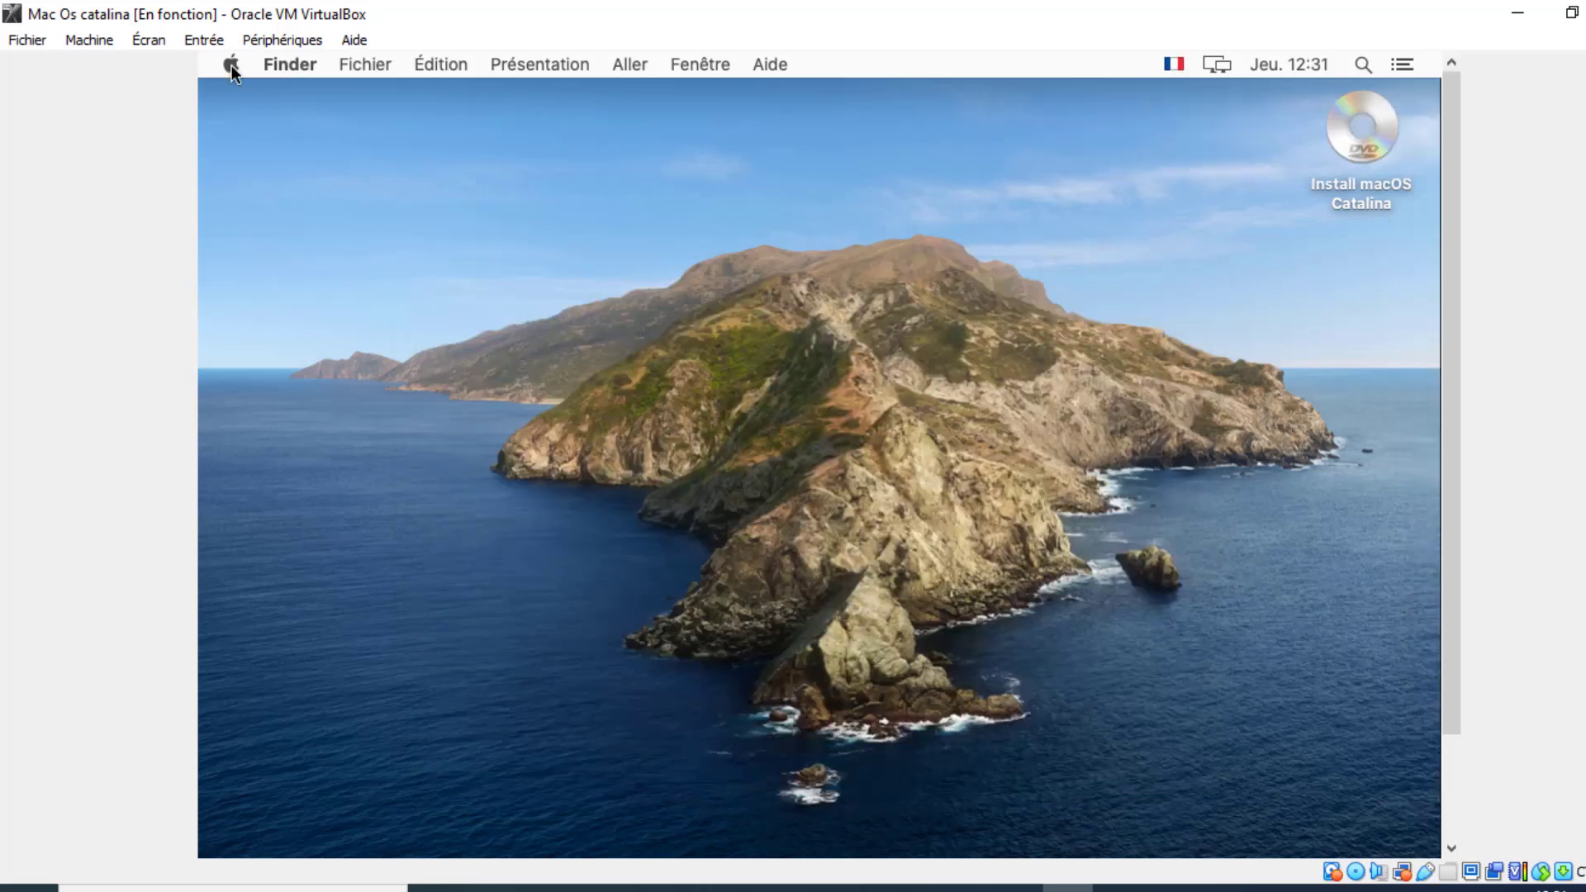
# Step: Open the À propos de ce Mac information to check the installed macOS version and hardware
pyautogui.click(231, 66)
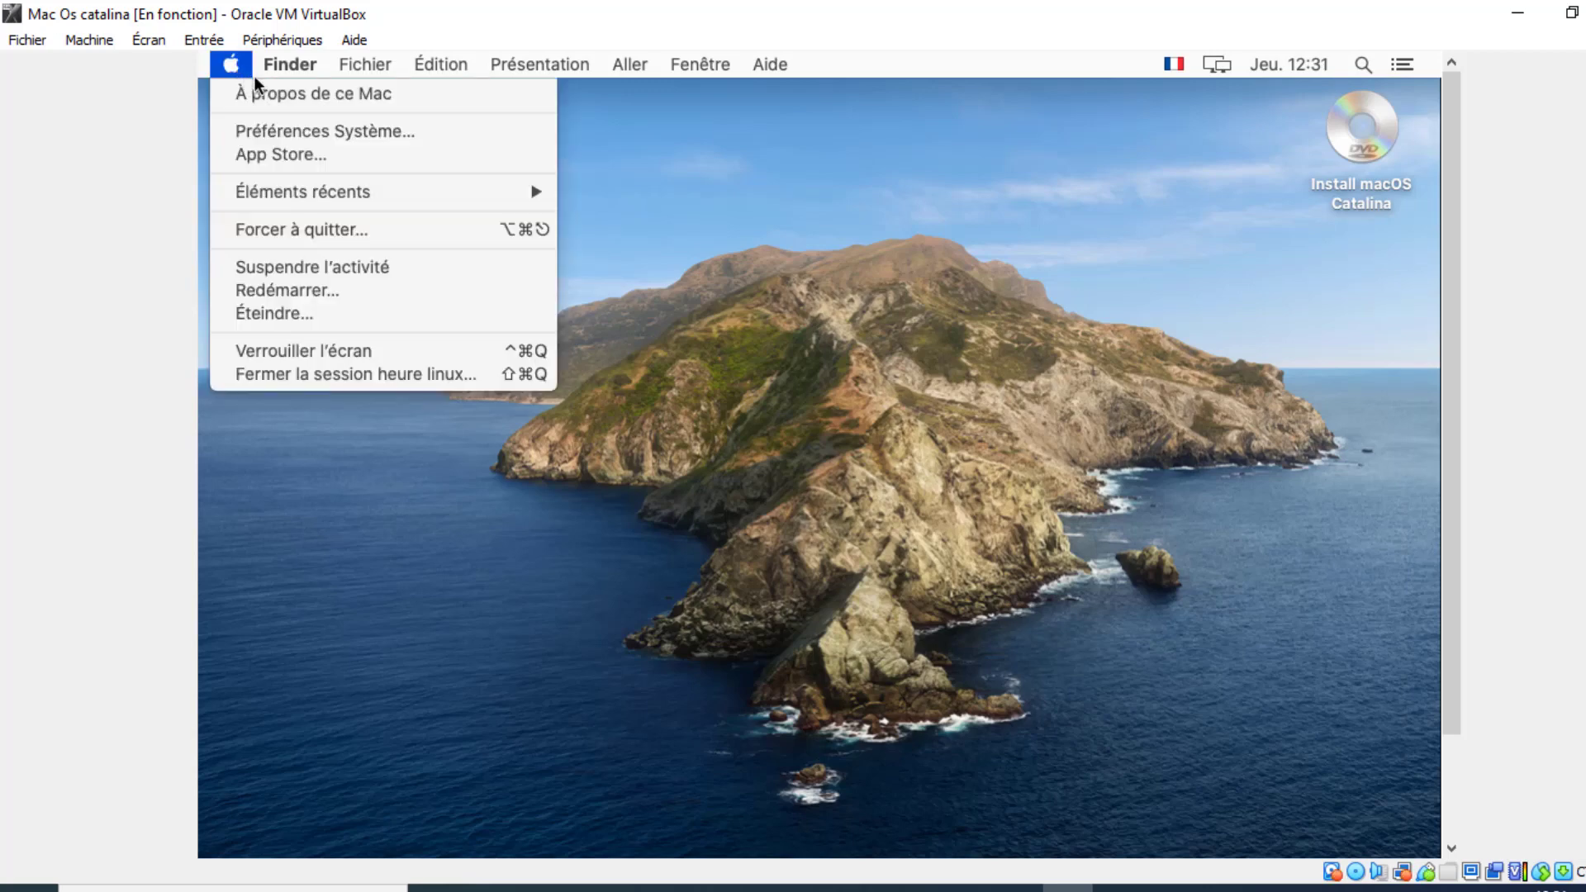
pyautogui.click(311, 99)
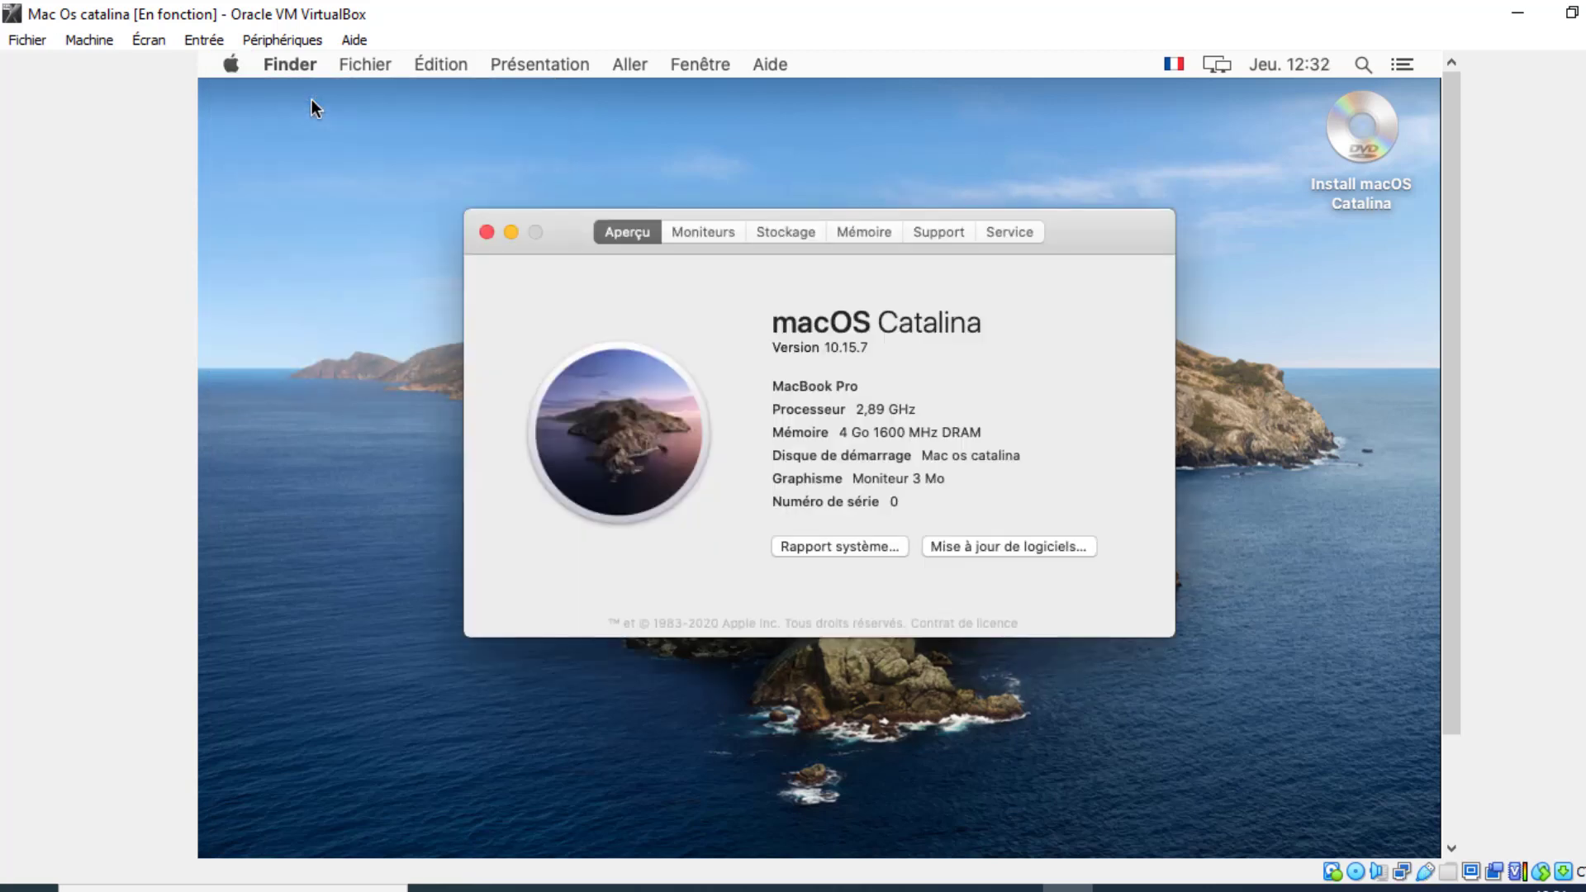